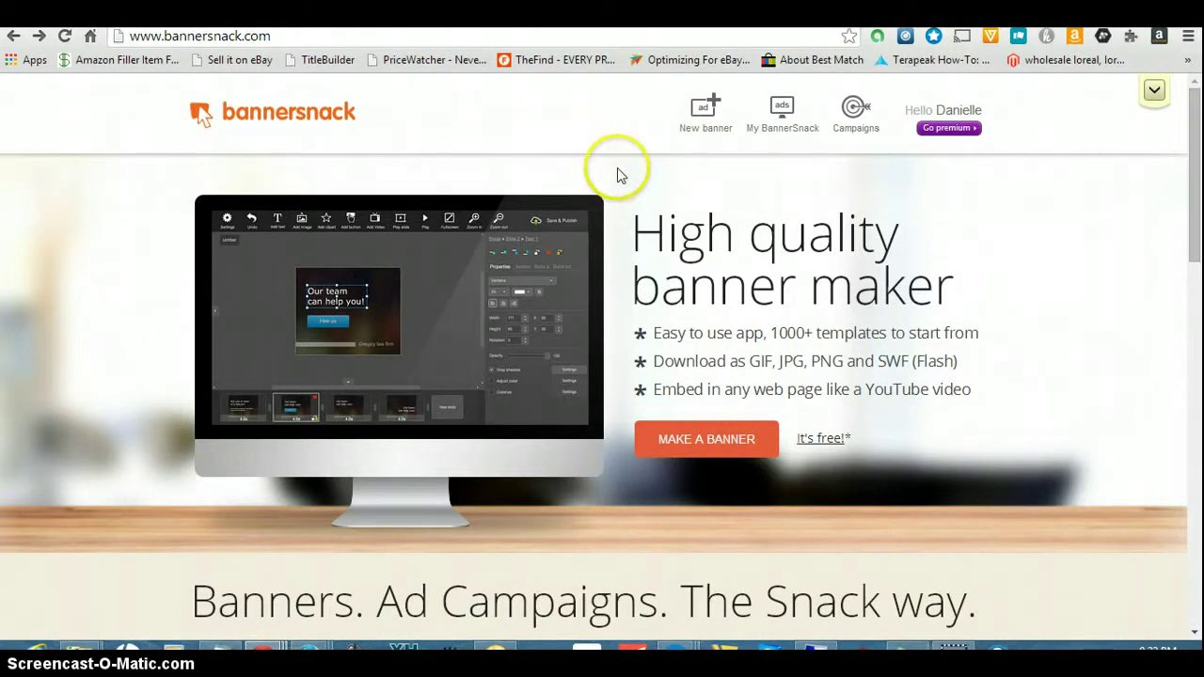
- Start a new banner from the homepage and reach the size chooser, set to Leaderboard 728 x 90
{"action": "left_click", "coordinate": [701, 440]}
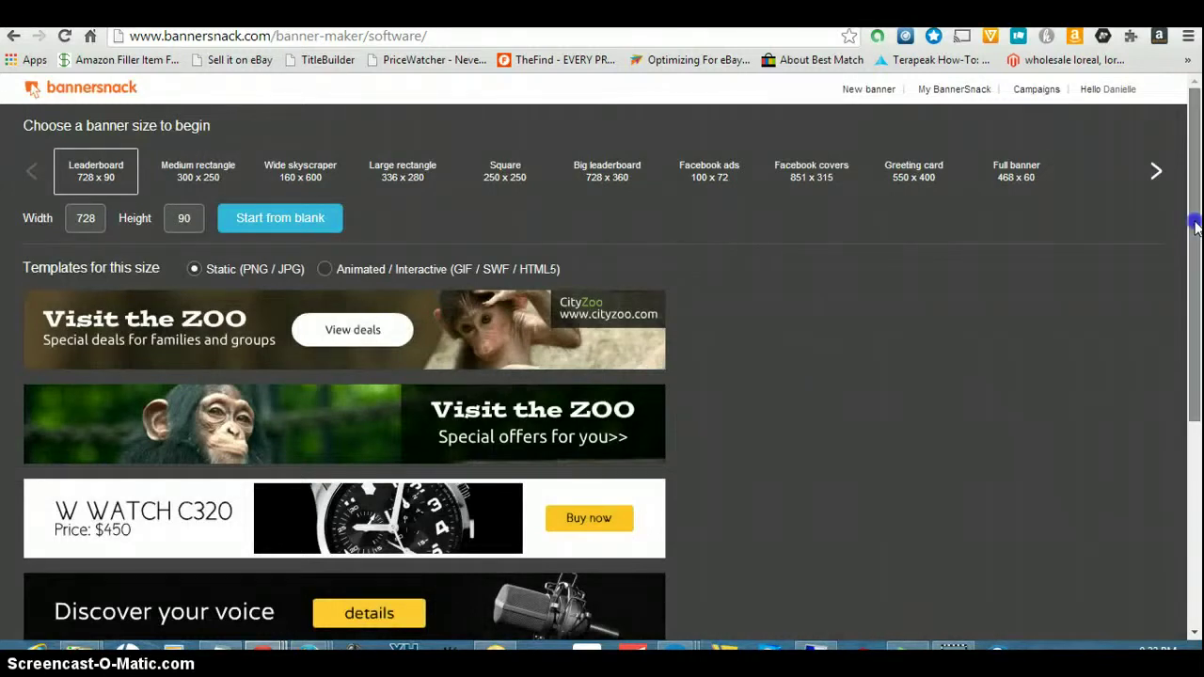
{"action": "left_click_drag", "start_coordinate": [1195, 225], "coordinate": [1197, 189]}
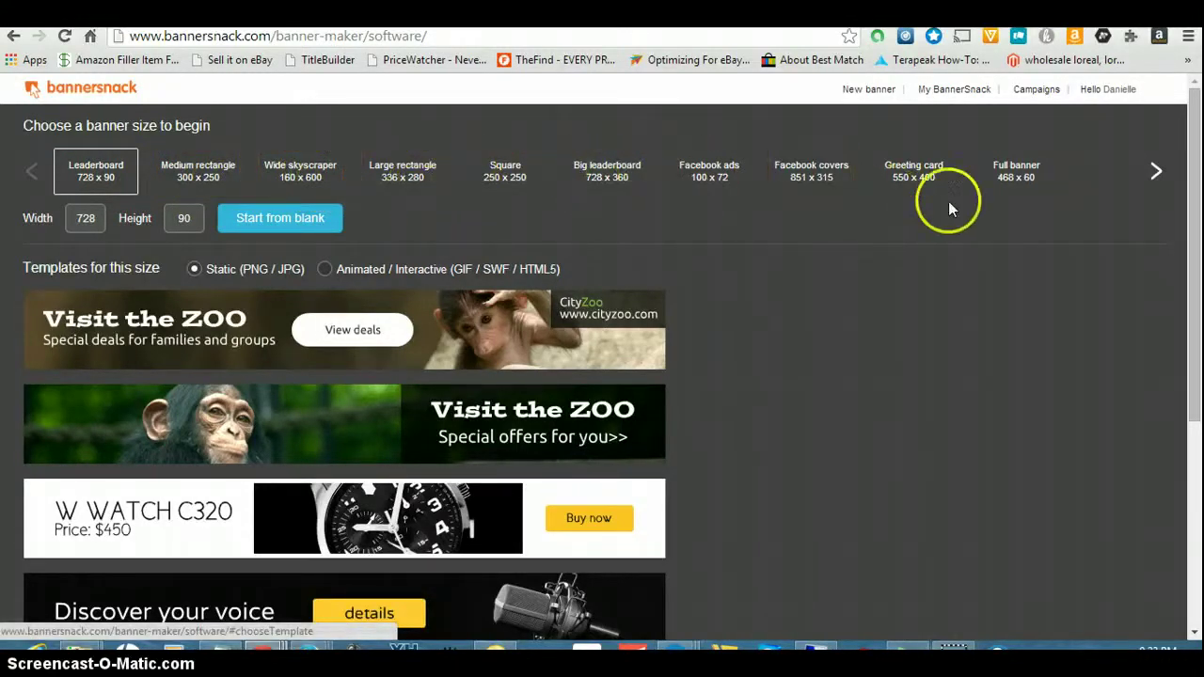
- Switch the banner size to Wide skyscraper 160 x 600 and browse its static templates
{"action": "left_click", "coordinate": [301, 179]}
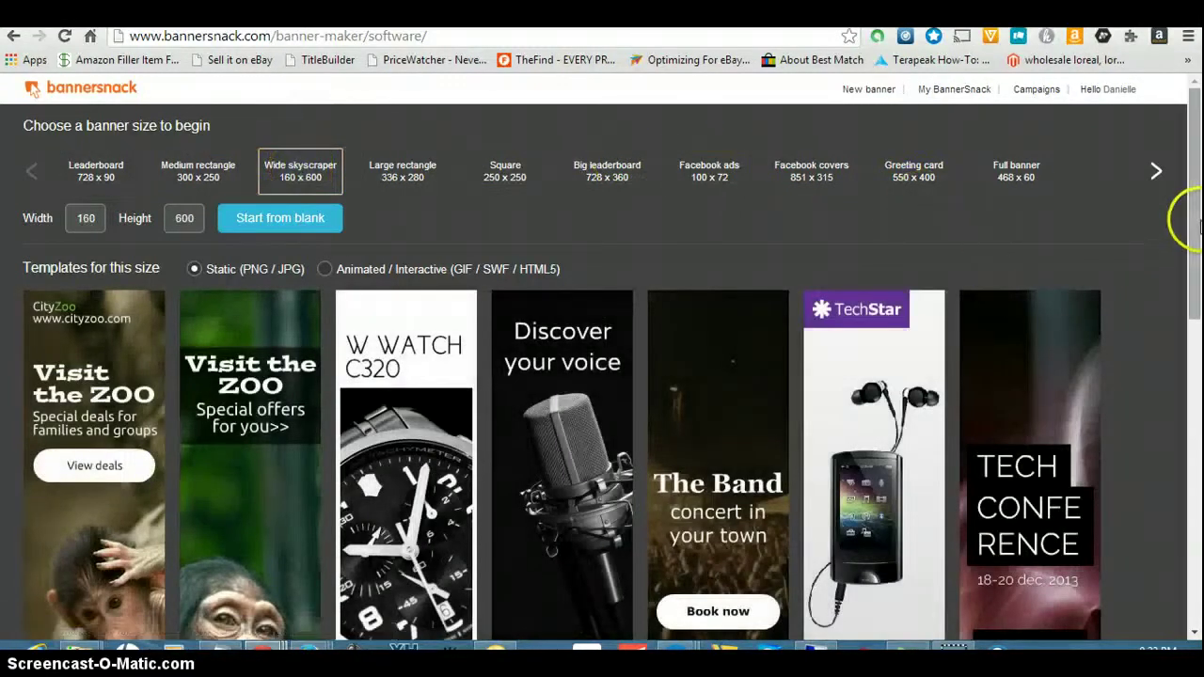
{"action": "left_click_drag", "start_coordinate": [1196, 209], "coordinate": [1196, 228]}
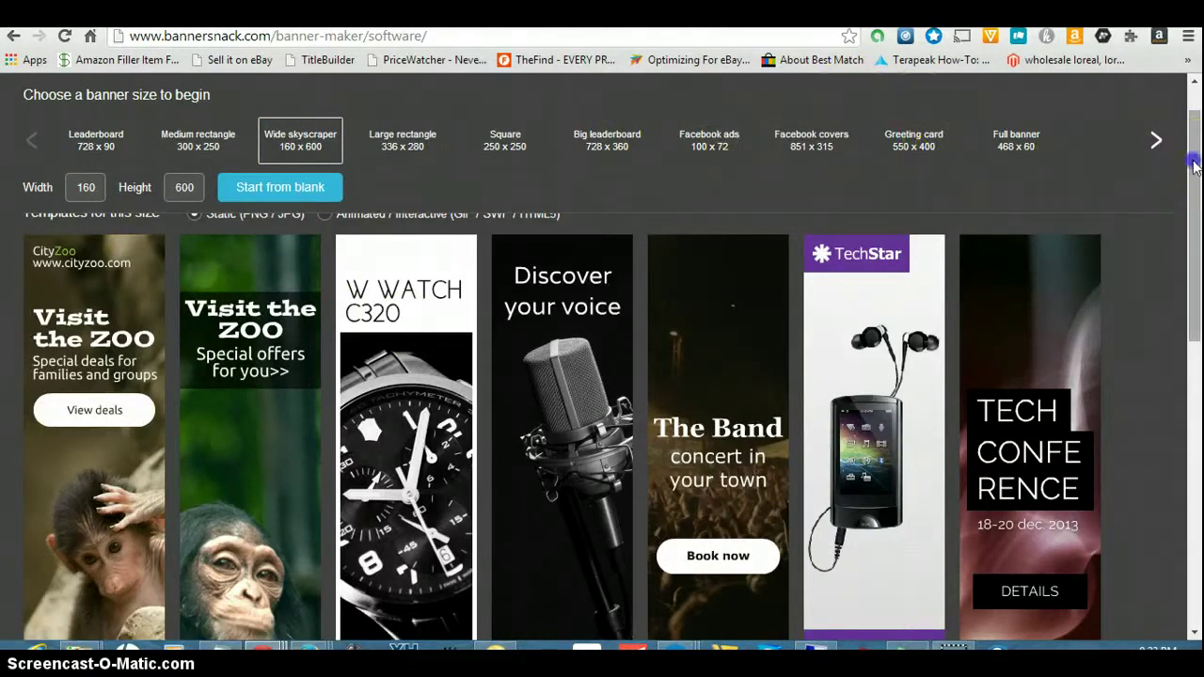
{"action": "left_click_drag", "start_coordinate": [1196, 165], "coordinate": [1197, 395]}
{"action": "left_click_drag", "start_coordinate": [1199, 458], "coordinate": [1196, 290]}
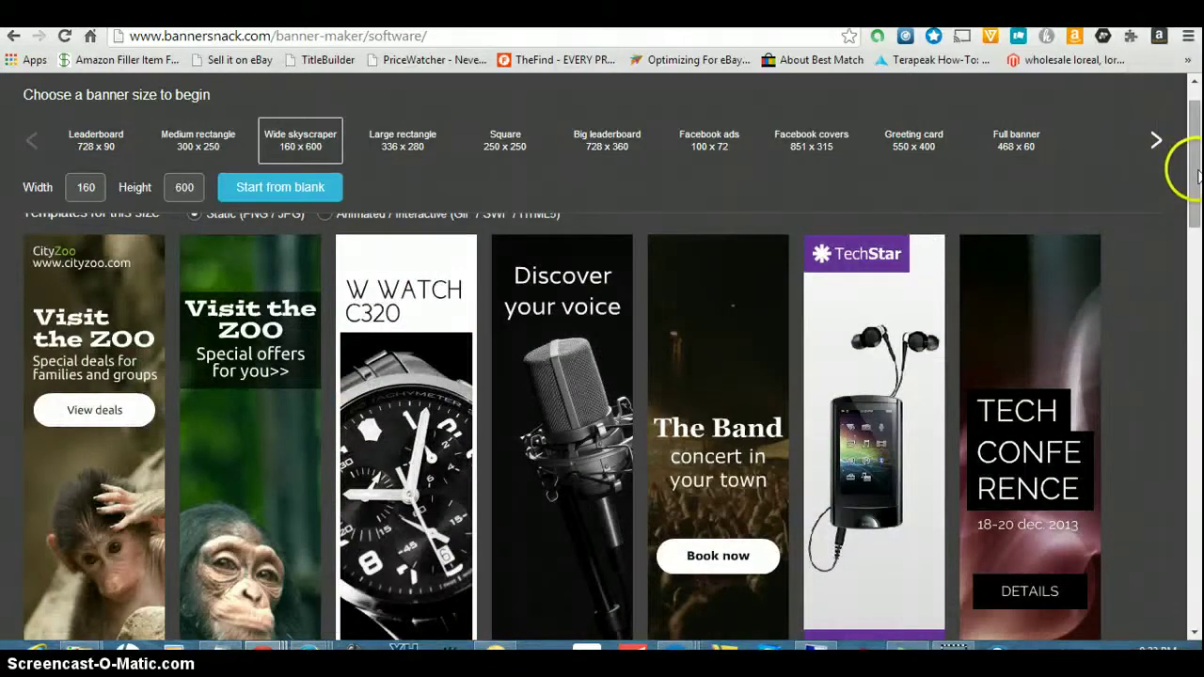
{"action": "left_click_drag", "start_coordinate": [1194, 164], "coordinate": [1198, 621]}
{"action": "scroll", "coordinate": [602, 424], "scroll_direction": "down", "scroll_amount": 2}
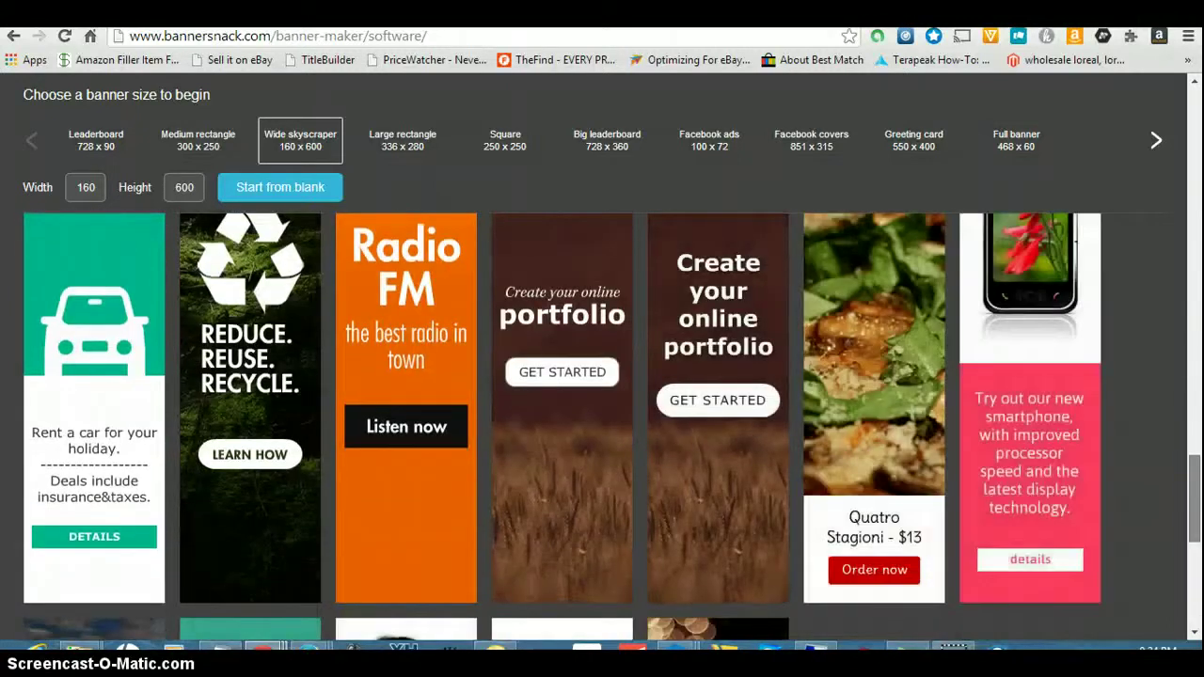
{"action": "key", "text": "Home"}
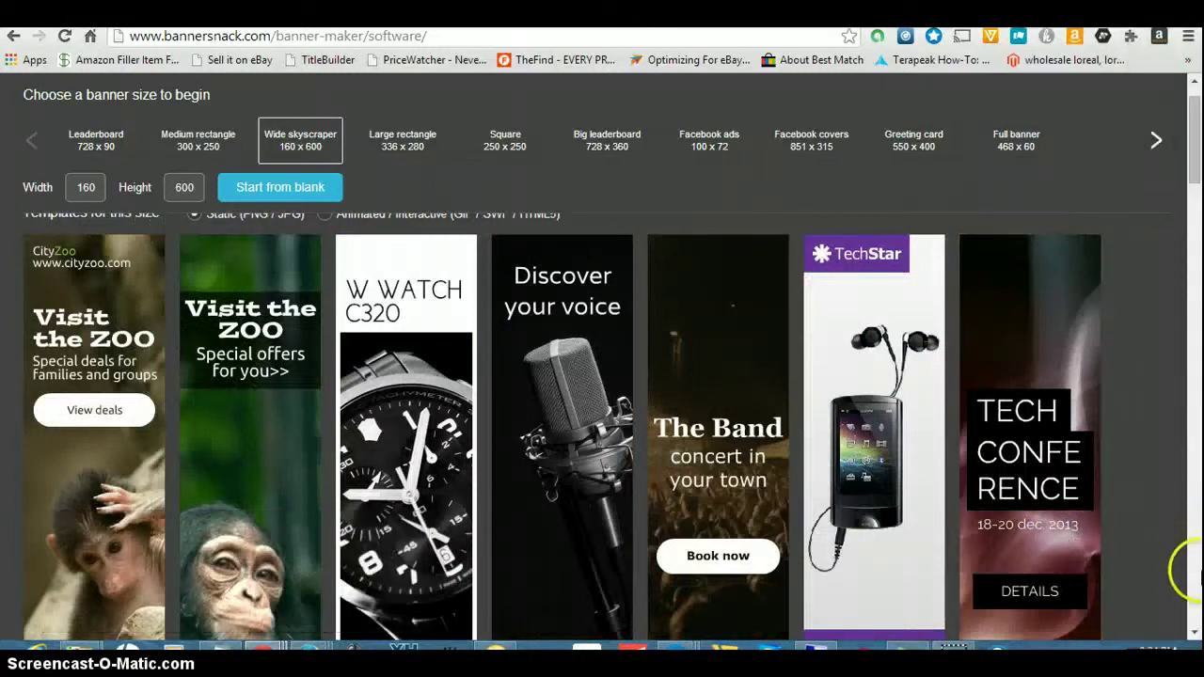
{"action": "left_click", "coordinate": [1193, 621]}
{"action": "left_click", "coordinate": [1193, 623]}
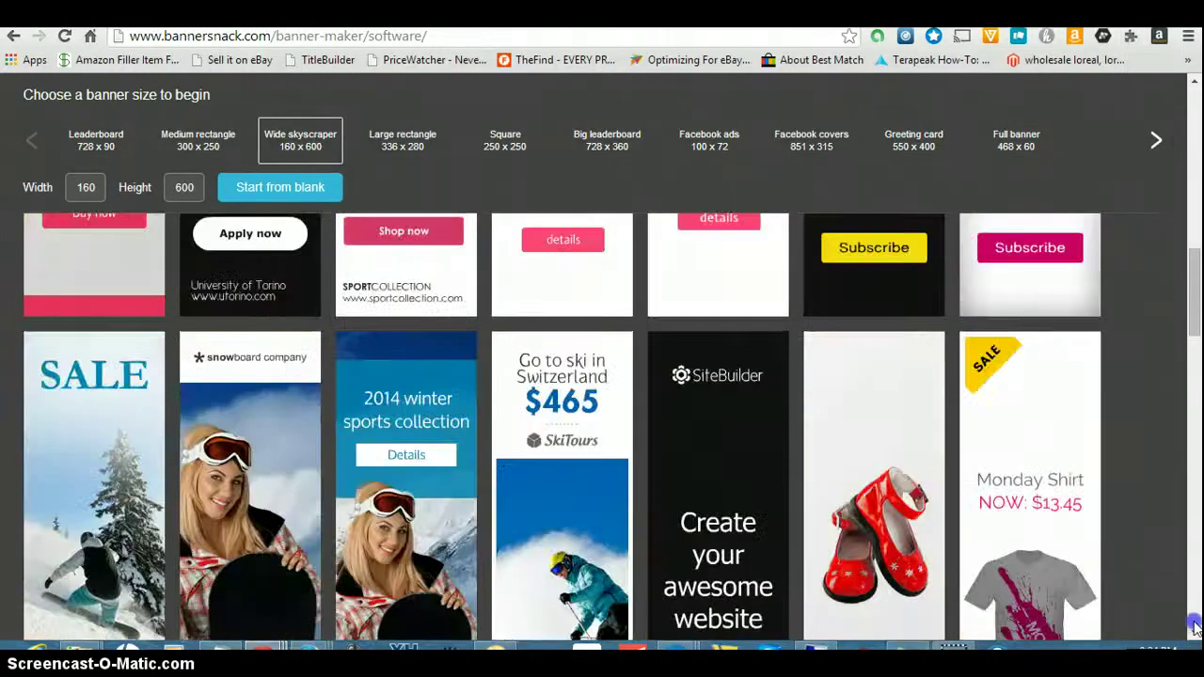
{"action": "left_click", "coordinate": [1194, 624]}
{"action": "left_click", "coordinate": [1194, 626]}
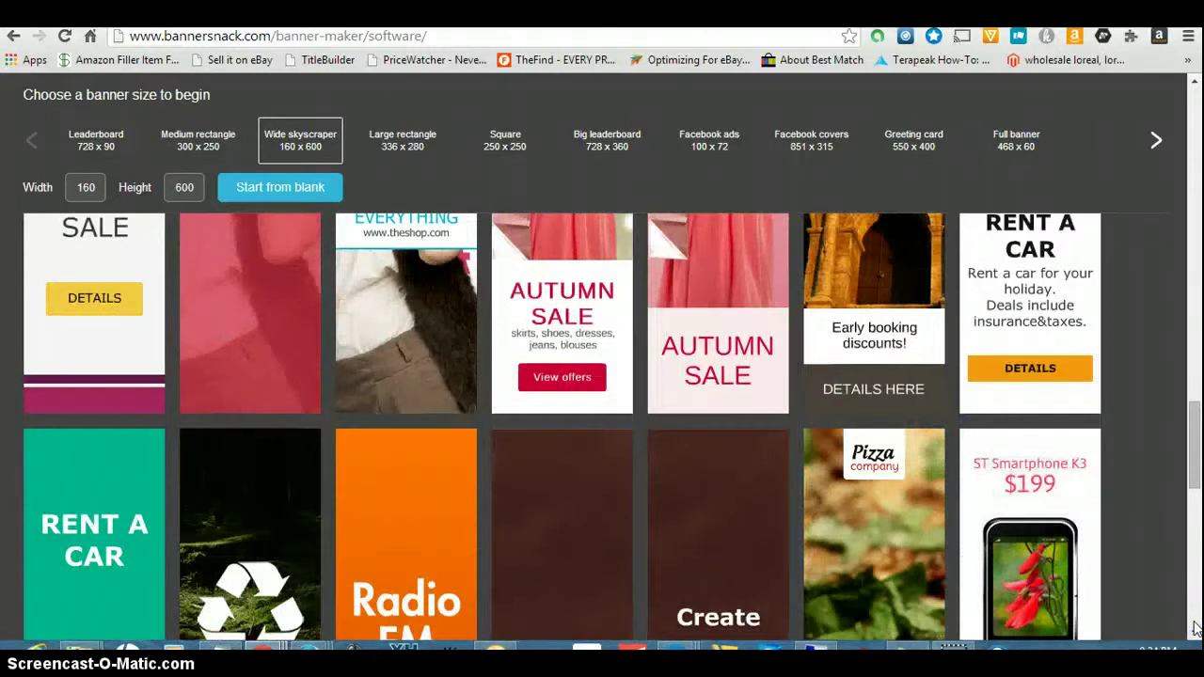
{"action": "left_click", "coordinate": [1193, 626]}
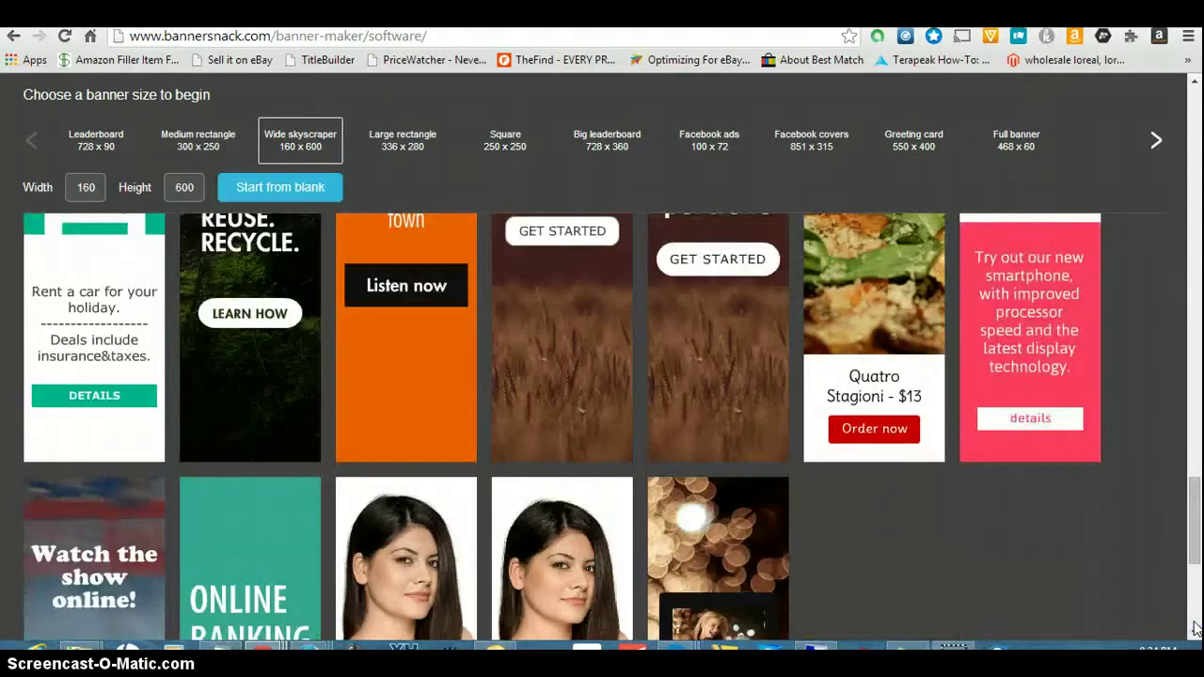
{"action": "left_click", "coordinate": [1194, 625]}
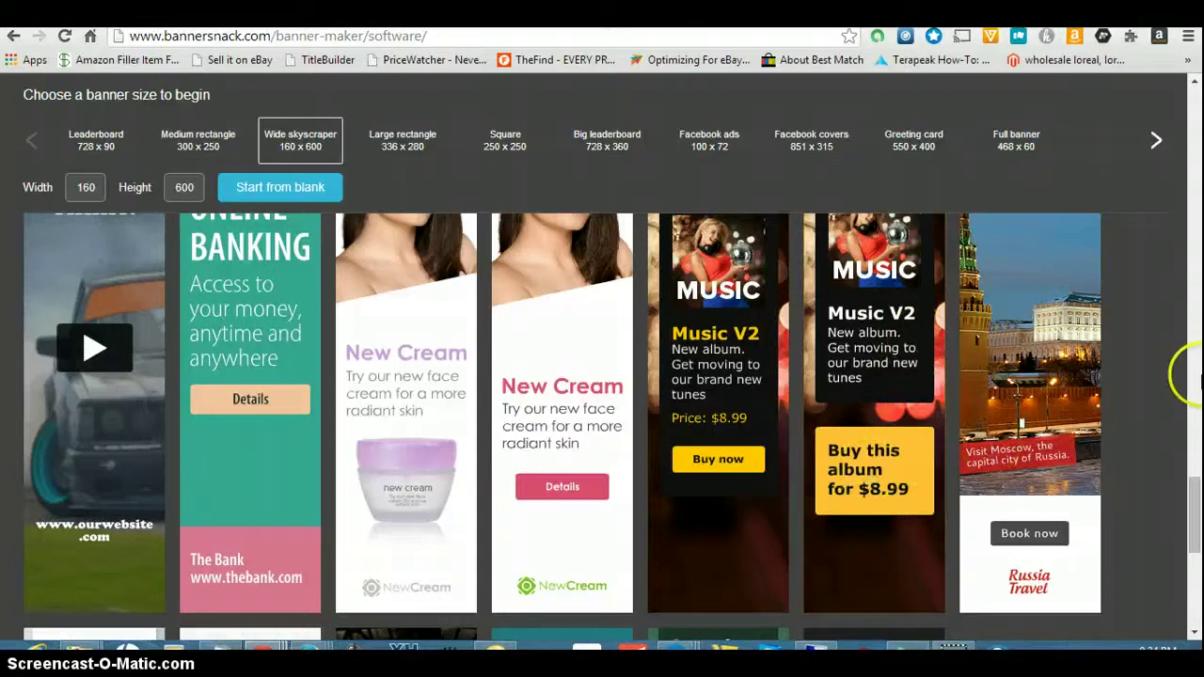
{"action": "left_click", "coordinate": [1194, 632]}
{"action": "left_click", "coordinate": [1193, 632]}
{"action": "left_click_drag", "start_coordinate": [1194, 635], "coordinate": [1193, 634]}
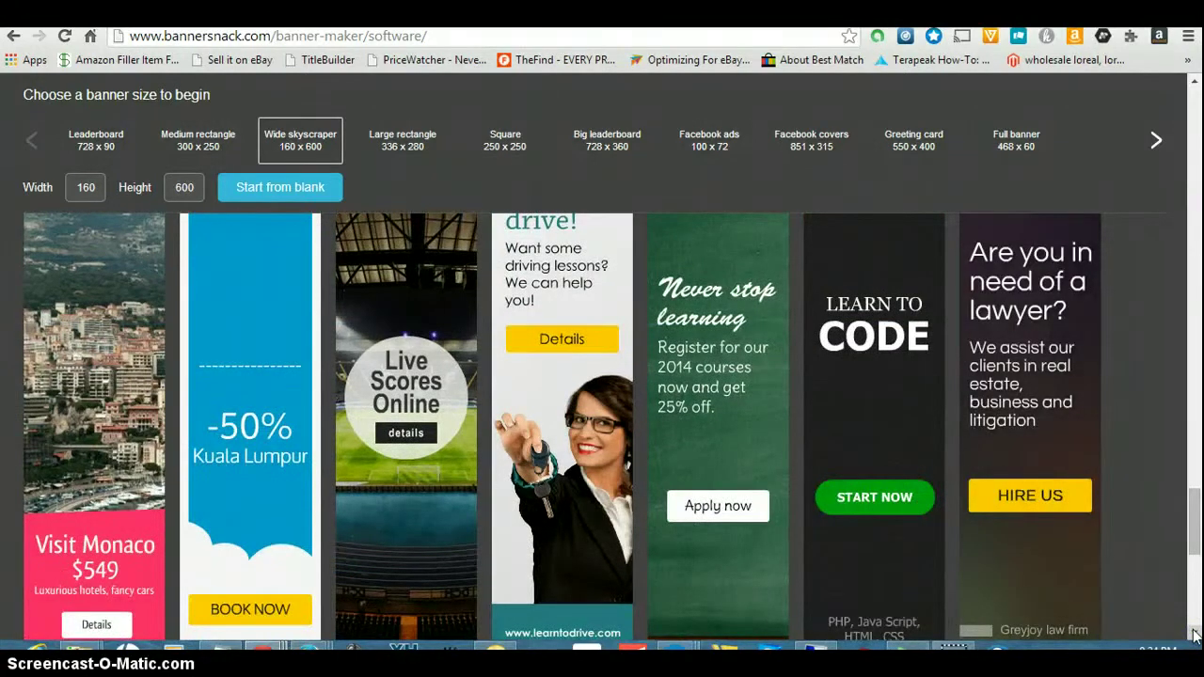
{"action": "left_click_drag", "start_coordinate": [1194, 635], "coordinate": [1194, 635]}
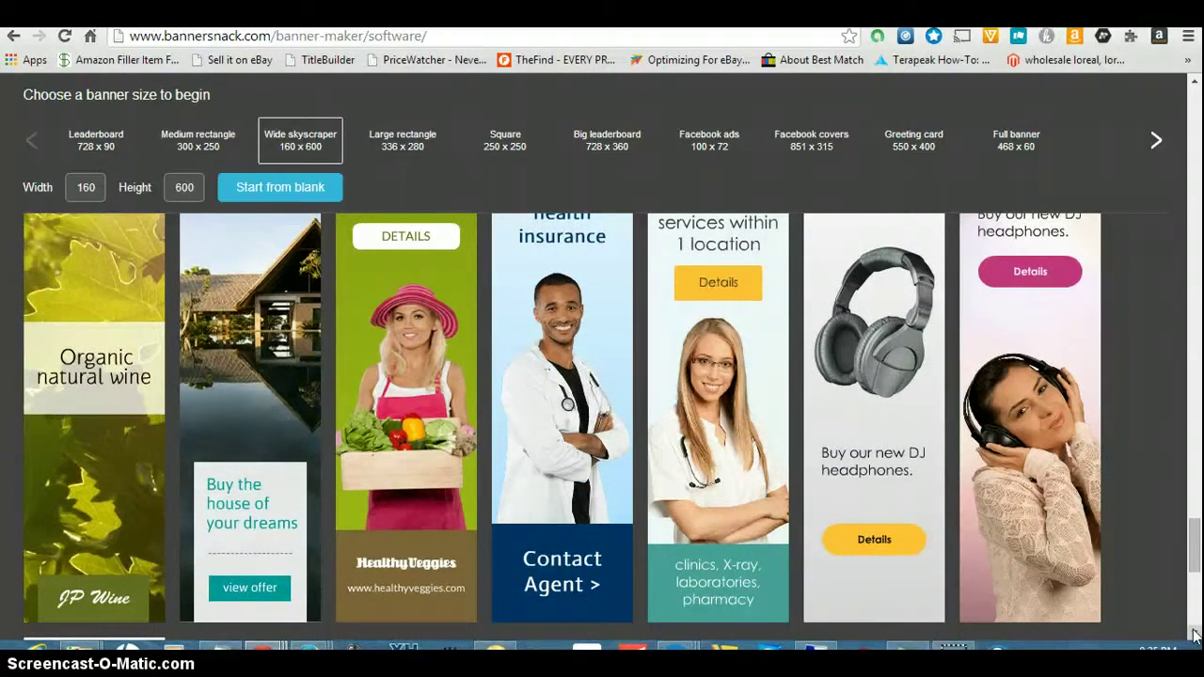
{"action": "left_click_drag", "start_coordinate": [1194, 635], "coordinate": [1194, 635]}
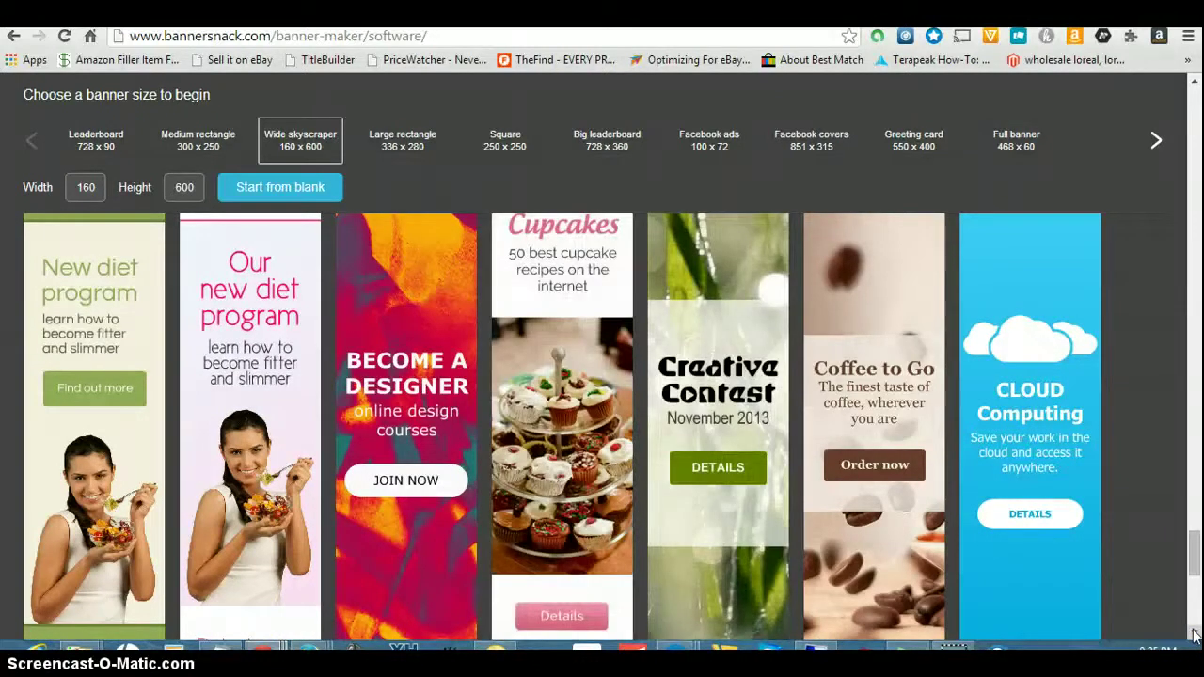
{"action": "left_click_drag", "start_coordinate": [1194, 635], "coordinate": [1194, 635]}
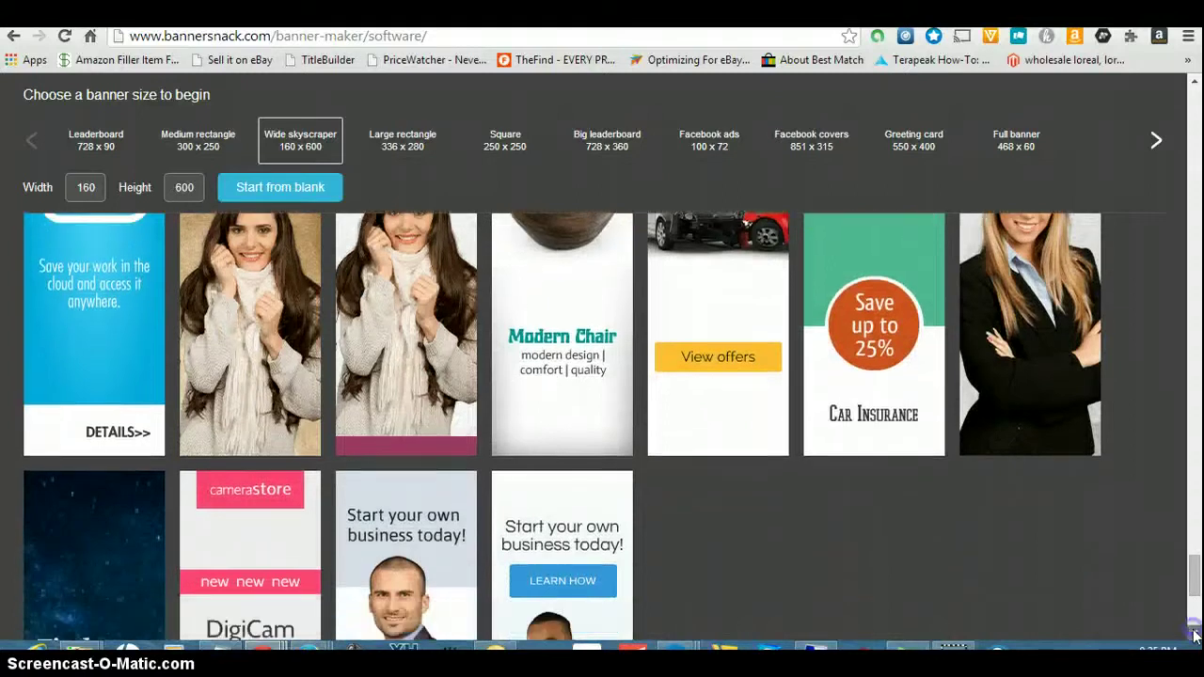
{"action": "scroll", "coordinate": [1193, 636], "scroll_direction": "down", "scroll_amount": 4}
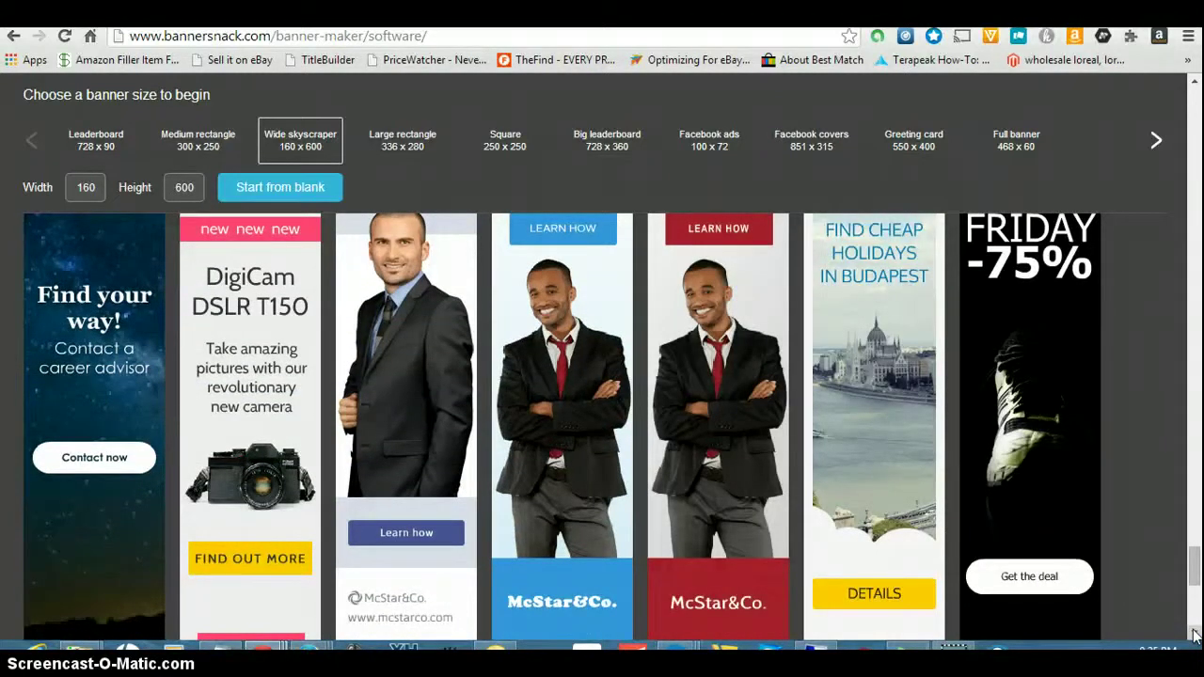
{"action": "scroll", "coordinate": [1193, 636], "scroll_direction": "down", "scroll_amount": 5}
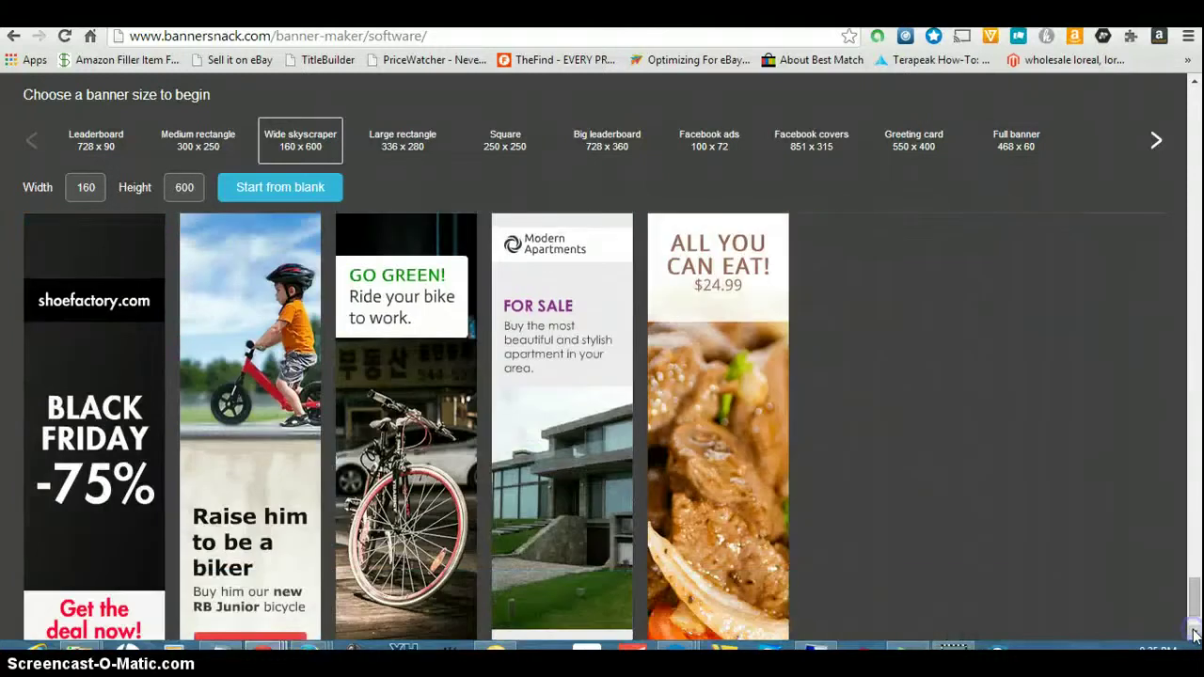
{"action": "scroll", "coordinate": [1192, 636], "scroll_direction": "down", "scroll_amount": 5}
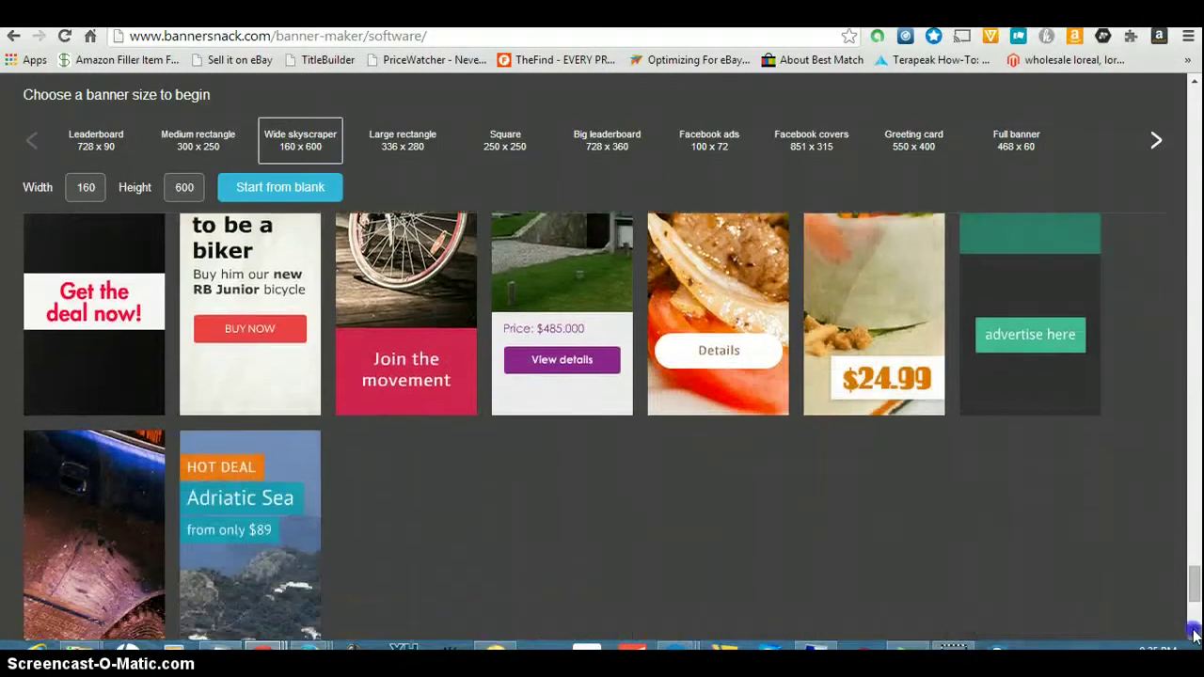
{"action": "scroll", "coordinate": [1193, 636], "scroll_direction": "down", "scroll_amount": 1}
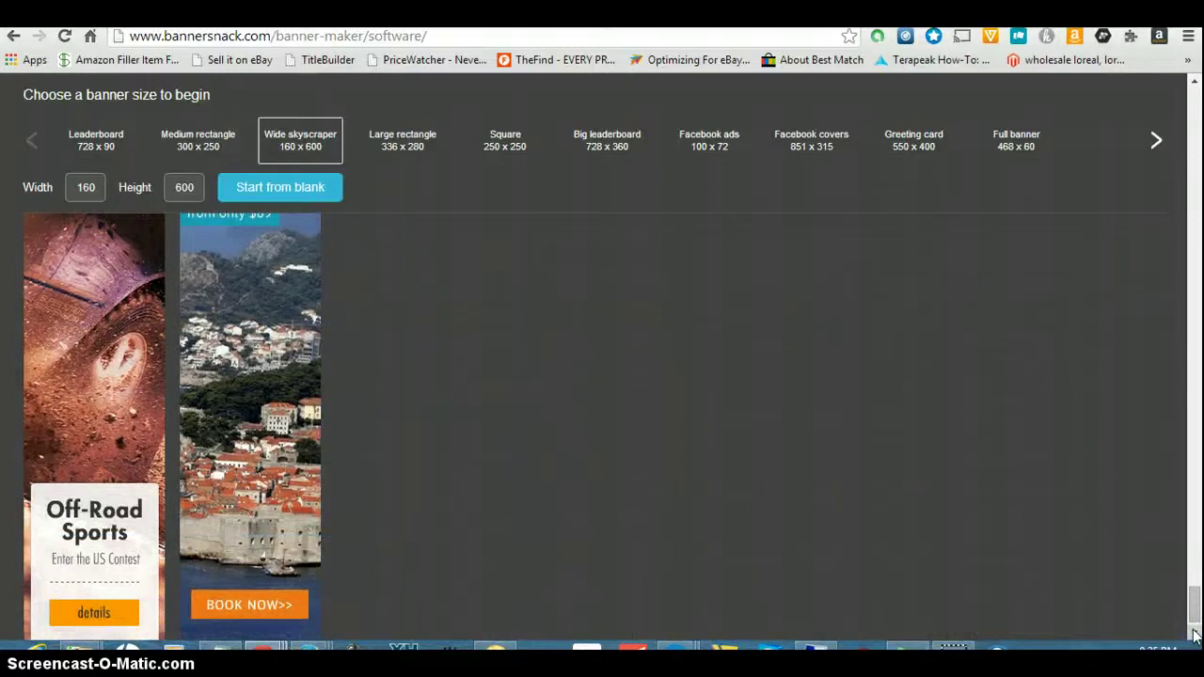
{"action": "left_click", "coordinate": [1193, 636]}
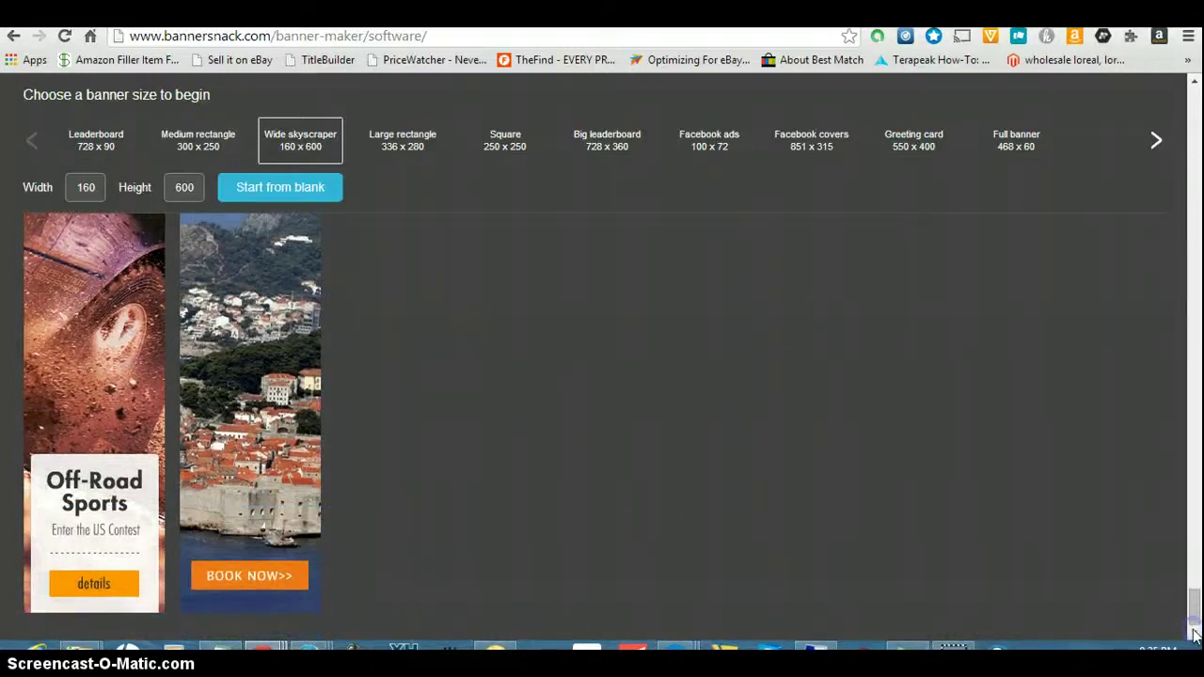
{"action": "left_click_drag", "start_coordinate": [1193, 602], "coordinate": [1193, 317]}
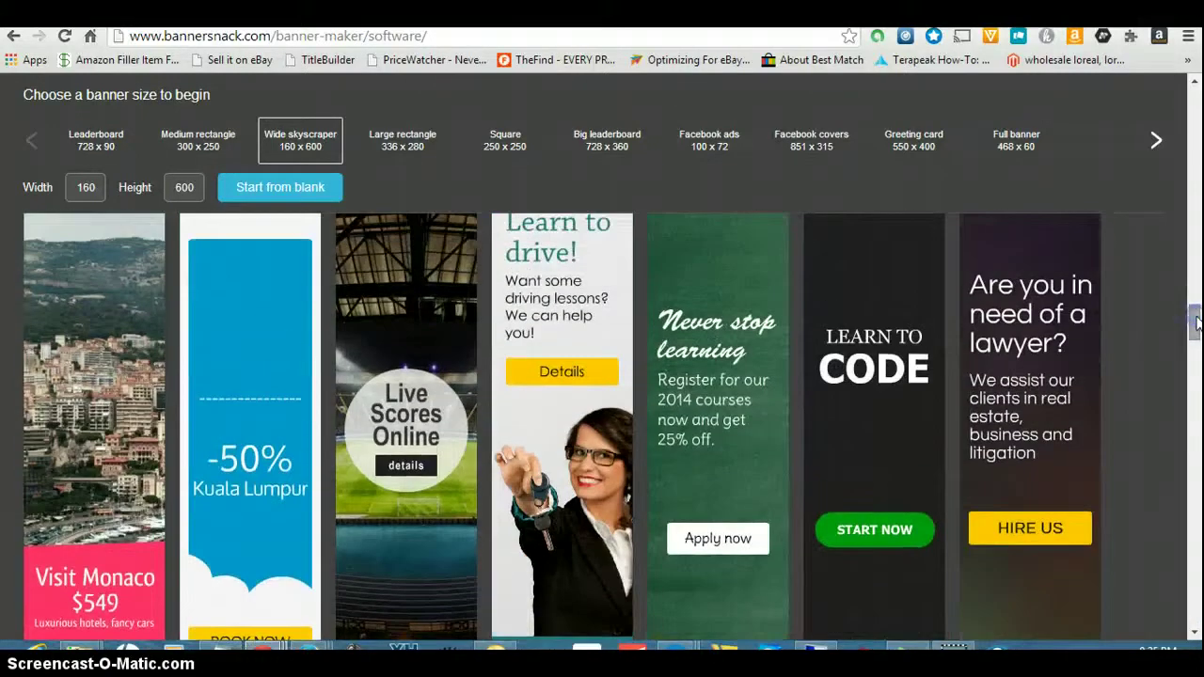
- Open the 'Are you in need of a lawyer?' template in the editor and select its headline
{"action": "left_click", "coordinate": [1013, 462]}
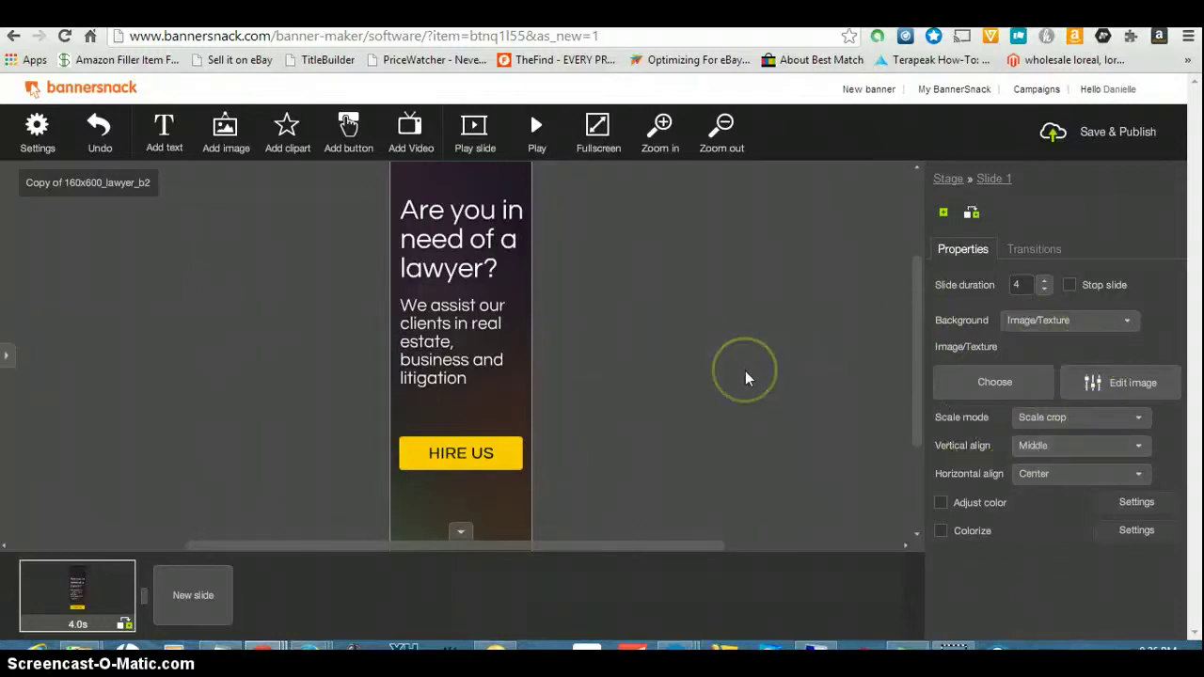
{"action": "left_click", "coordinate": [489, 267]}
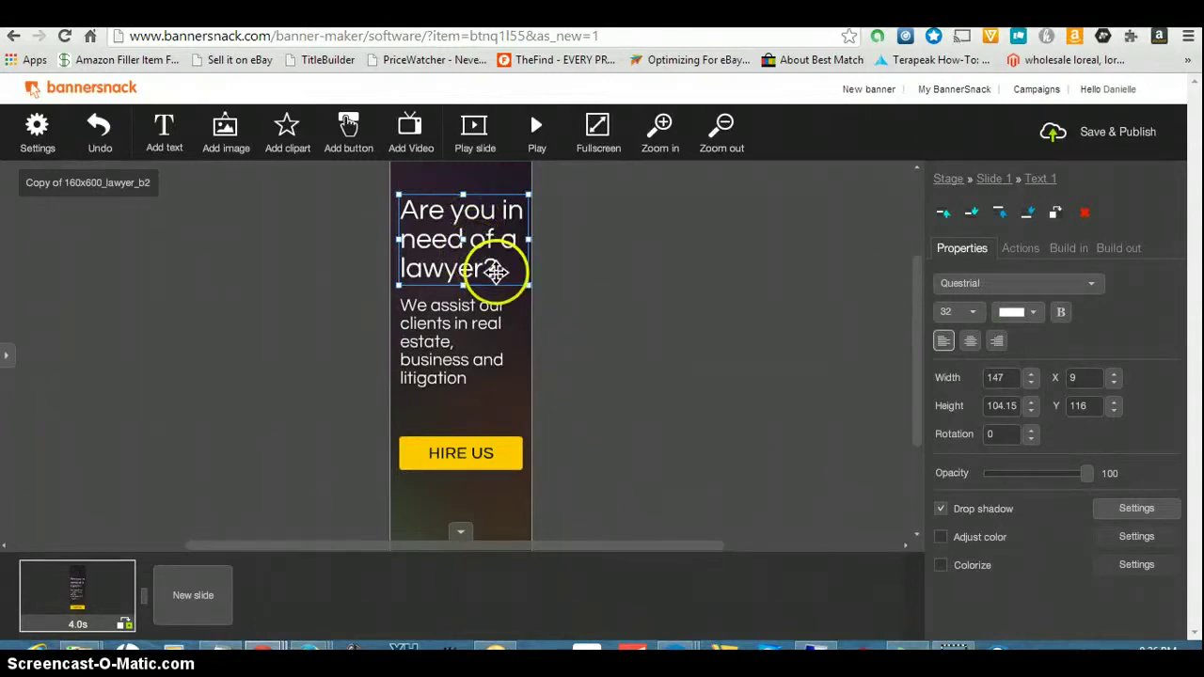
- Replace the headline text with 'Copy & Paste Your Way To Financial Freedom'
{"action": "left_click", "coordinate": [509, 271]}
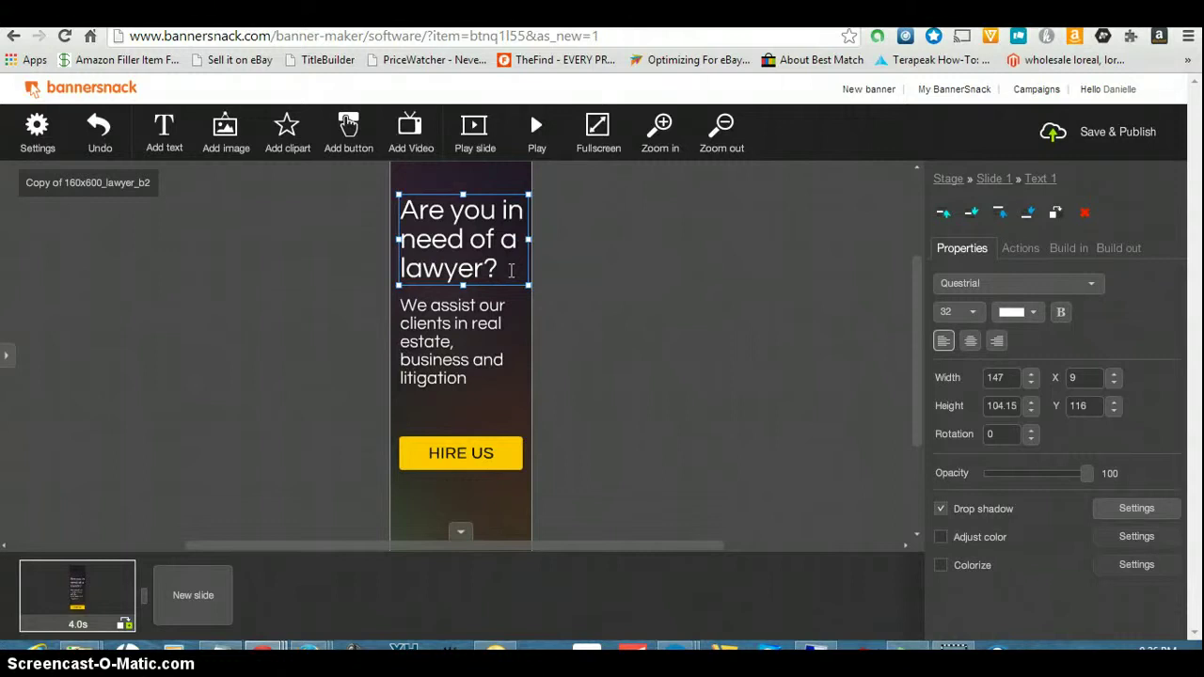
{"action": "key", "text": "BackSpace"}
{"action": "key", "text": "BackSpace"}
{"action": "key", "text": "BackSpace"}
{"action": "key", "text": "BackSpace"}
{"action": "key", "text": "BackSpace"}
{"action": "key", "text": "BackSpace"}
{"action": "key", "text": "BackSpace"}
{"action": "key", "text": "BackSpace"}
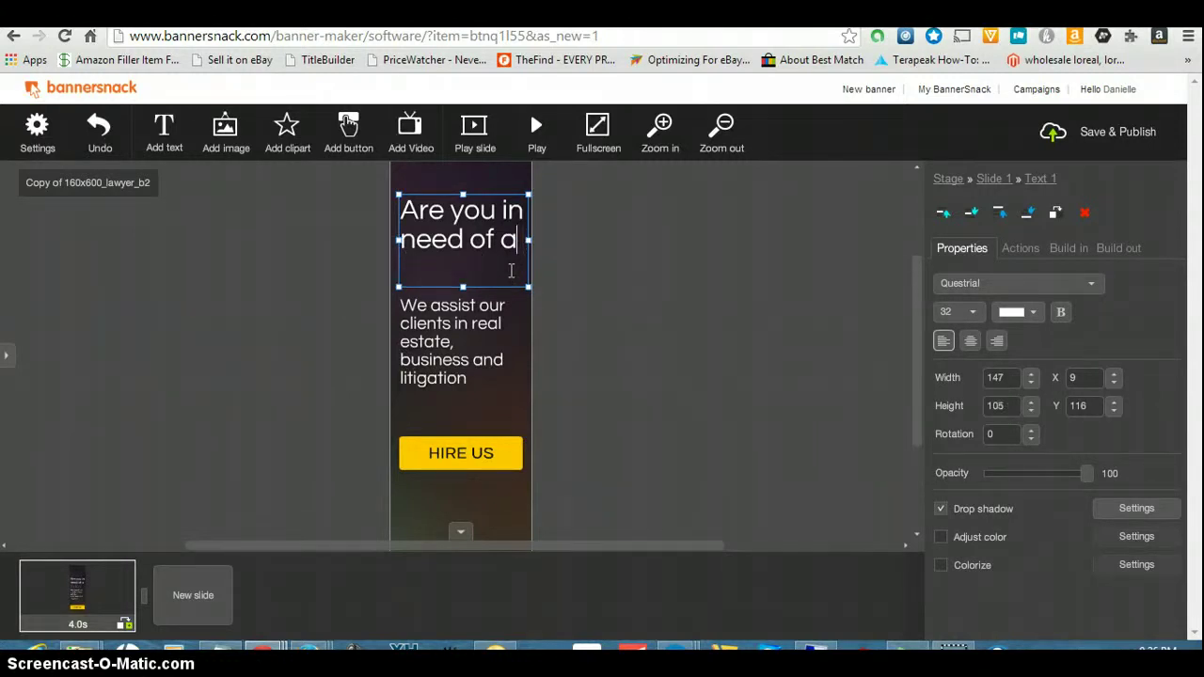
{"action": "key", "text": "BackSpace"}
{"action": "key", "text": "BackSpace"}
{"action": "key", "text": "BackSpace"}
{"action": "key", "text": "BackSpace"}
{"action": "key", "text": "BackSpace"}
{"action": "key", "text": "BackSpace"}
{"action": "key", "text": "BackSpace"}
{"action": "key", "text": "BackSpace"}
{"action": "key", "text": "BackSpace"}
{"action": "key", "text": "BackSpace"}
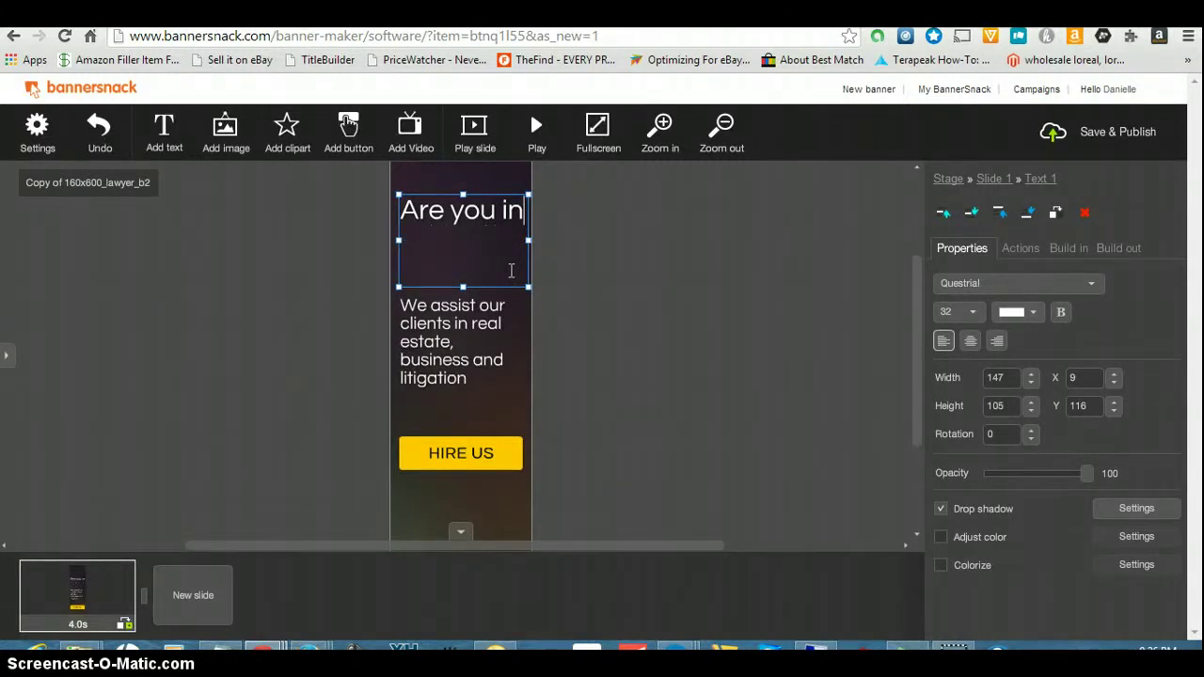
{"action": "key", "text": "BackSpace"}
{"action": "key", "text": "BackSpace"}
{"action": "key", "text": "BackSpace"}
{"action": "key", "text": "BackSpace"}
{"action": "key", "text": "BackSpace"}
{"action": "key", "text": "BackSpace"}
{"action": "key", "text": "BackSpace"}
{"action": "key", "text": "BackSpace"}
{"action": "key", "text": "BackSpace"}
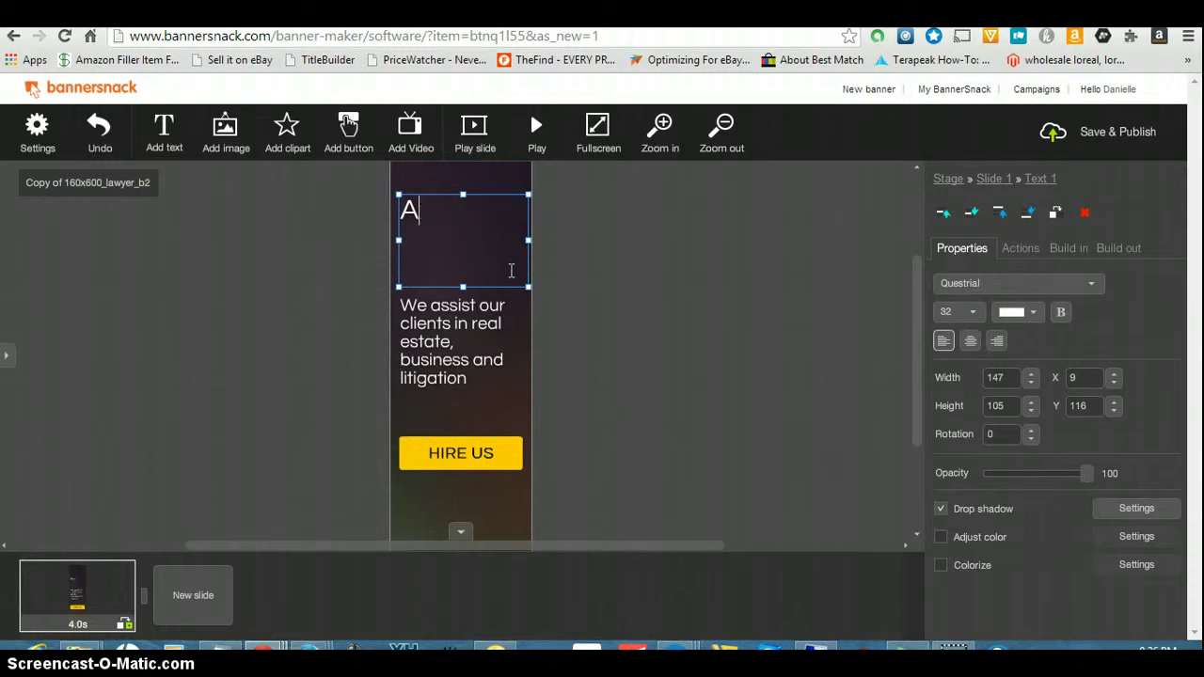
{"action": "key", "text": "BackSpace"}
{"action": "left_click", "coordinate": [533, 254]}
{"action": "left_click", "coordinate": [526, 241]}
{"action": "type", "text": "Copy"}
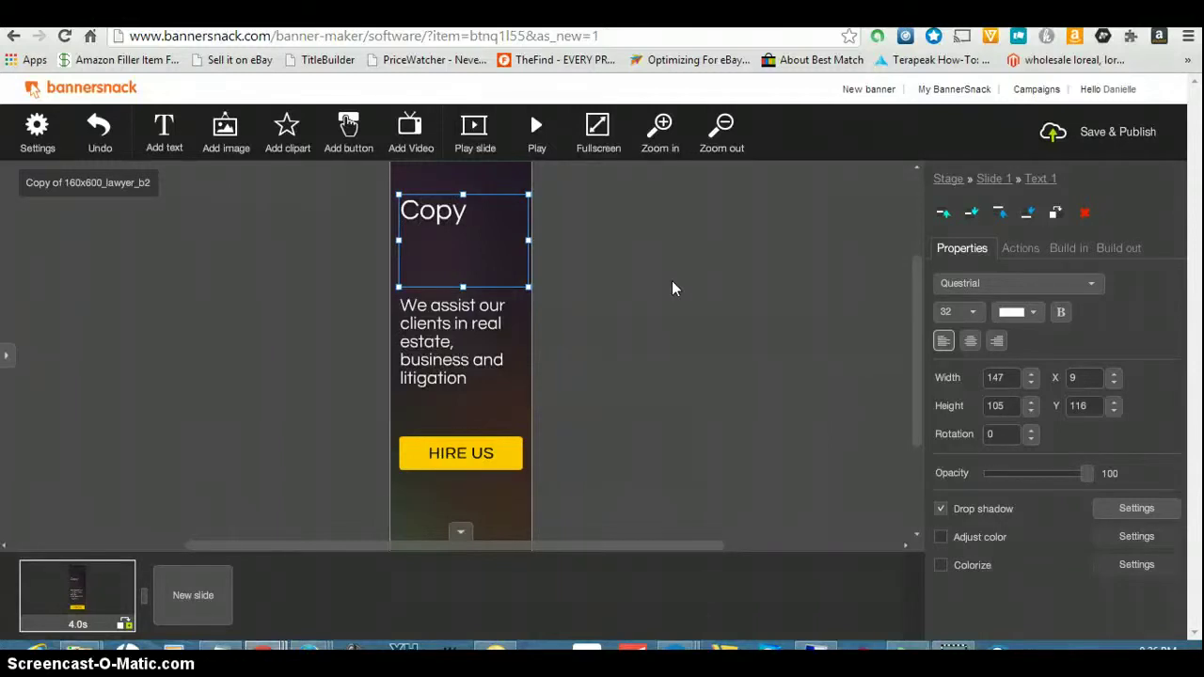
{"action": "type", "text": "& Paste"}
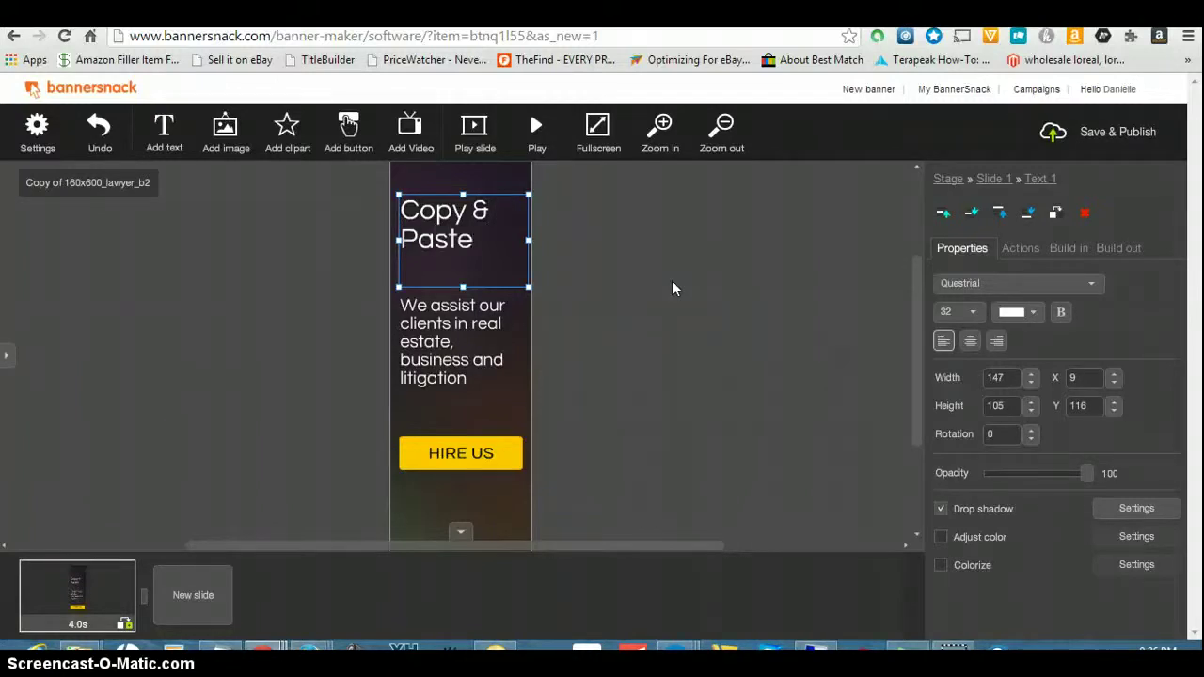
{"action": "type", "text": " Your Way"}
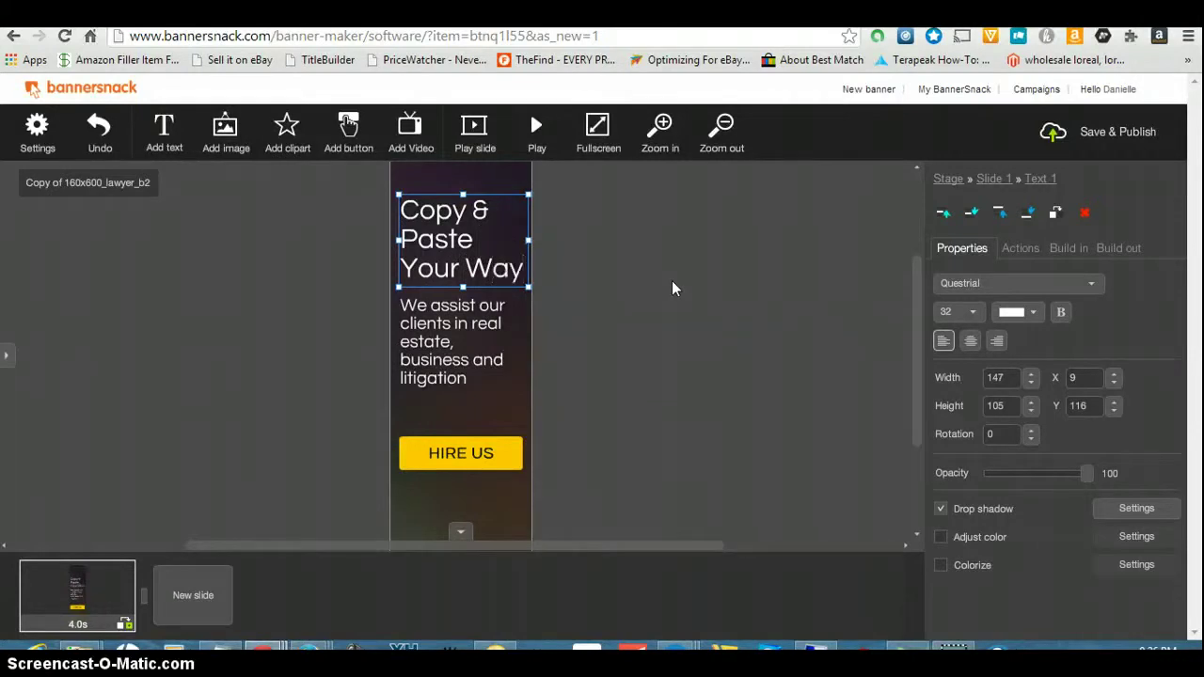
{"action": "type", "text": " To F"}
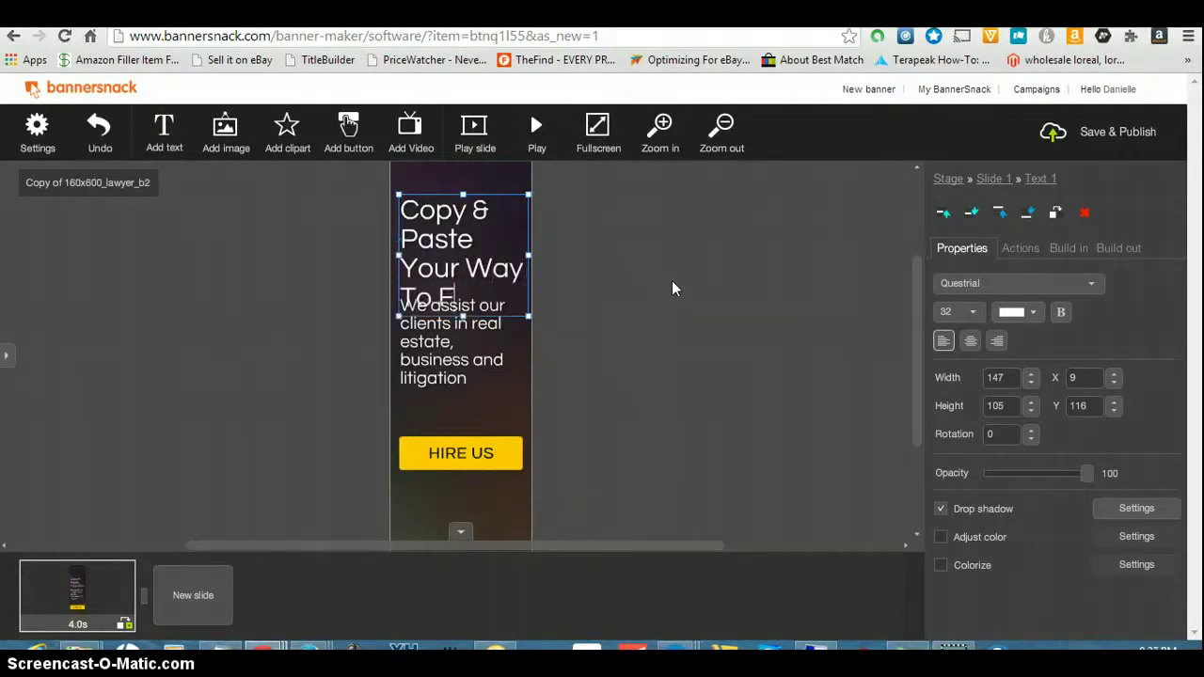
{"action": "type", "text": "inancial"}
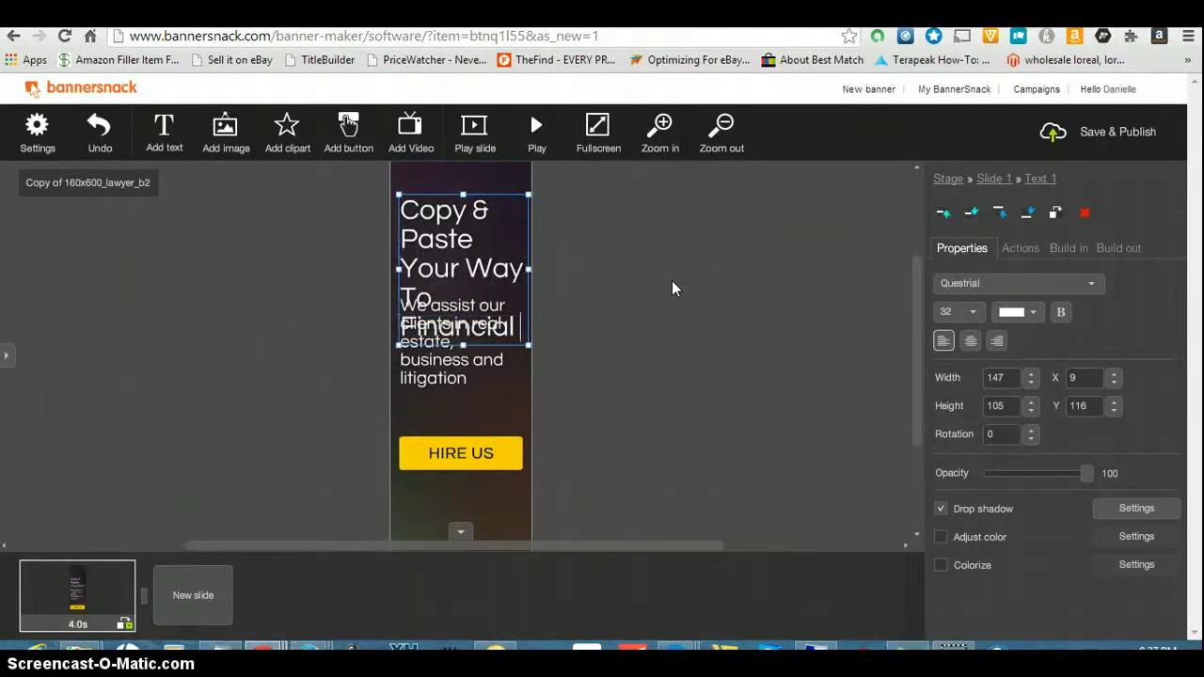
{"action": "type", "text": " Fre"}
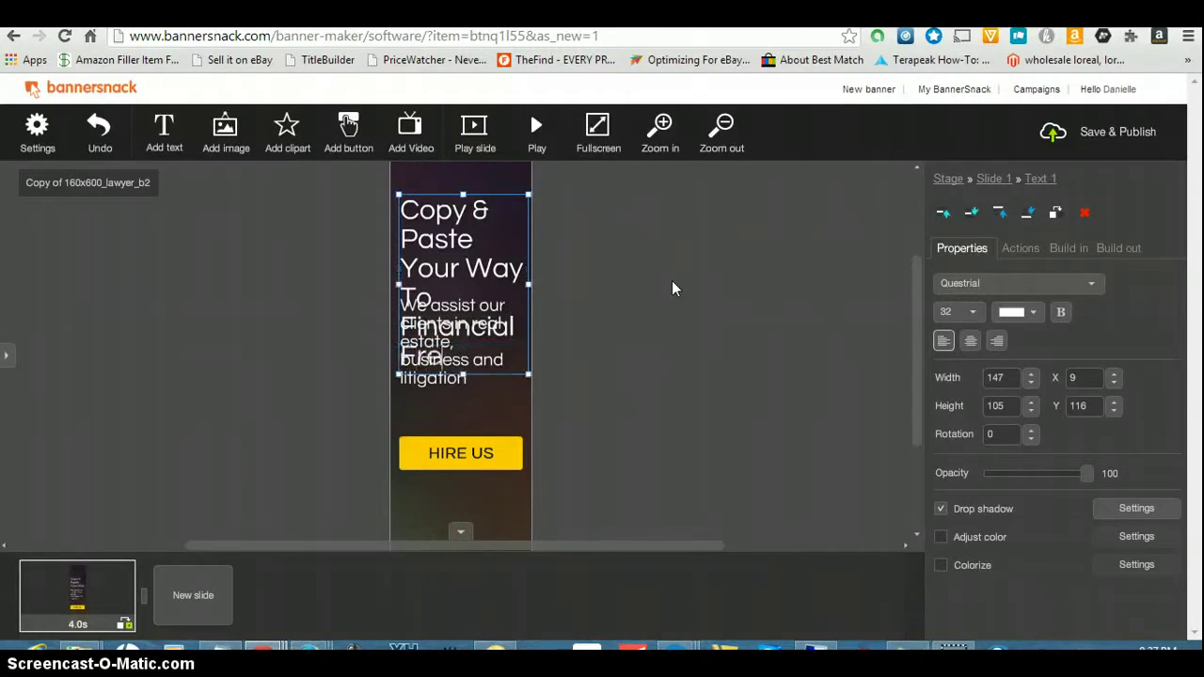
{"action": "type", "text": "edom"}
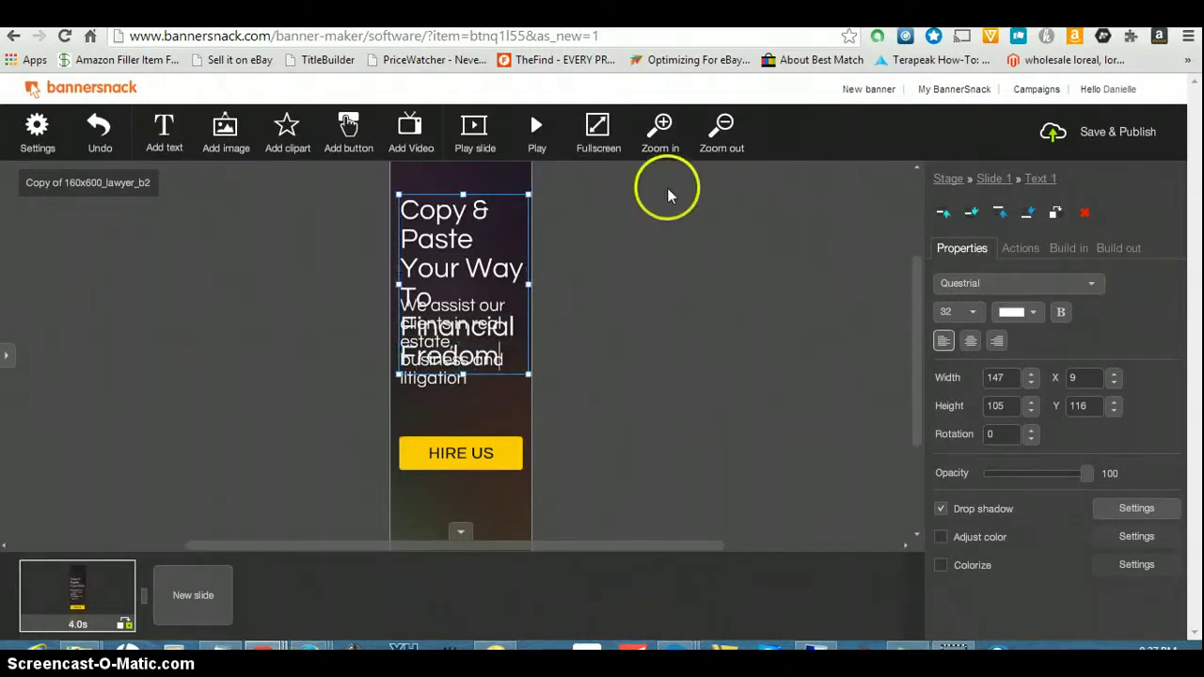
- Delete the 'We assist our clients' info text block
{"action": "left_click", "coordinate": [429, 346]}
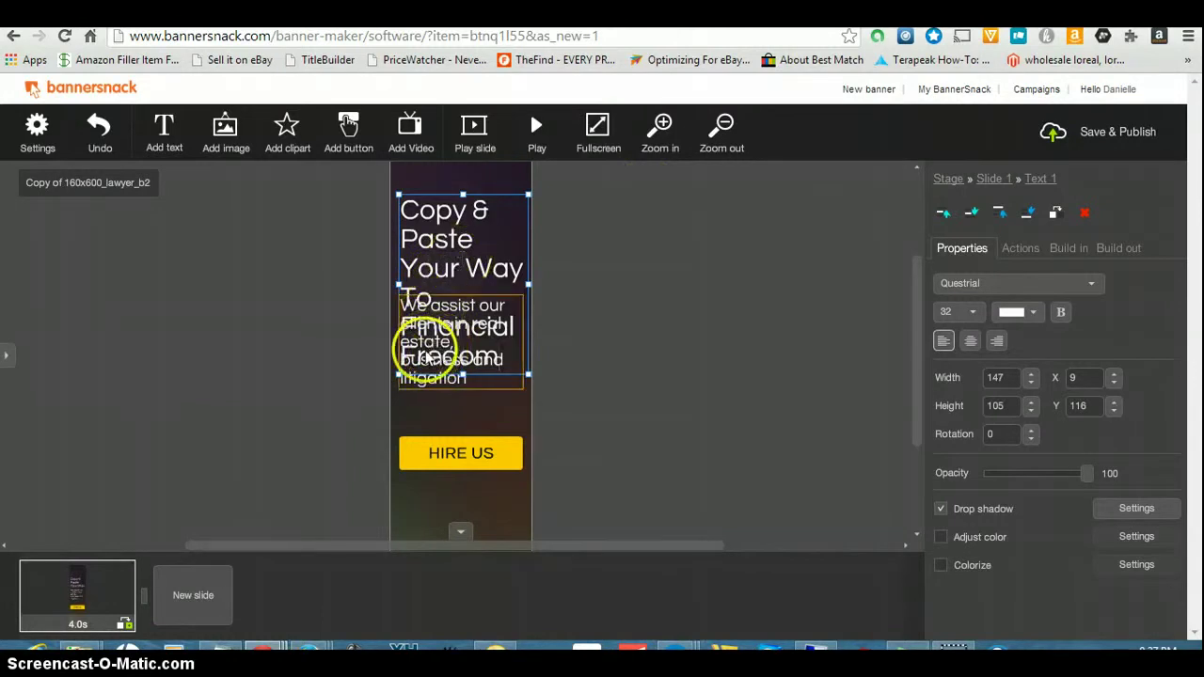
{"action": "left_click", "coordinate": [1083, 212]}
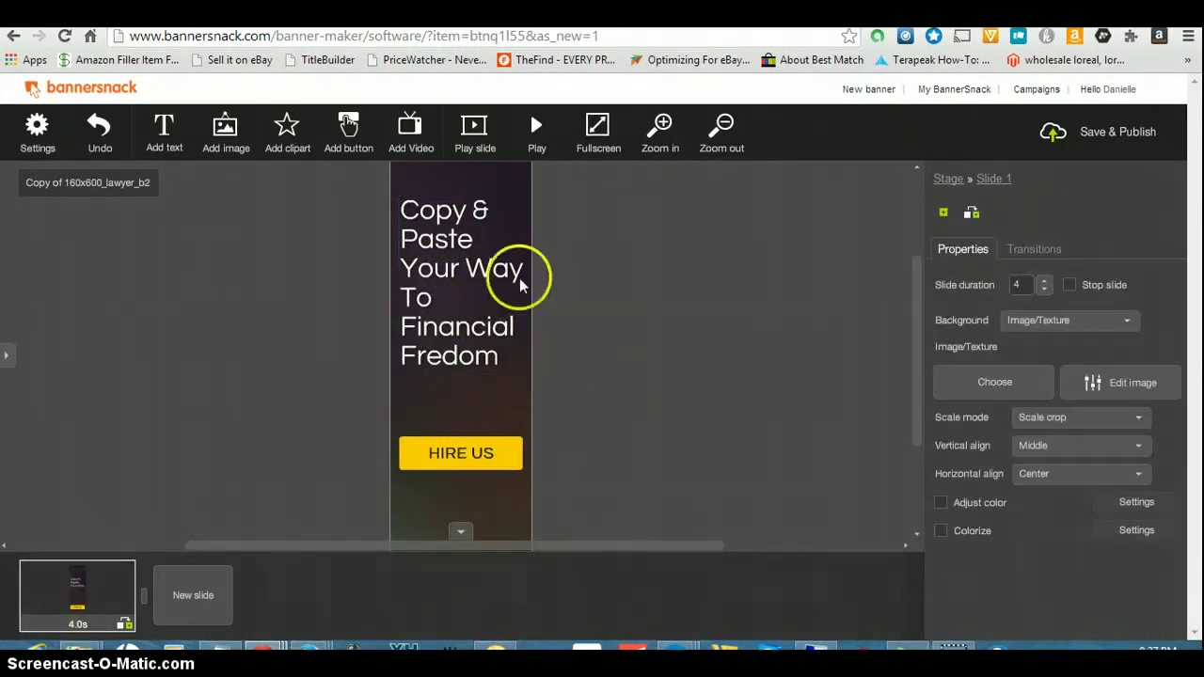
{"action": "left_click", "coordinate": [449, 297]}
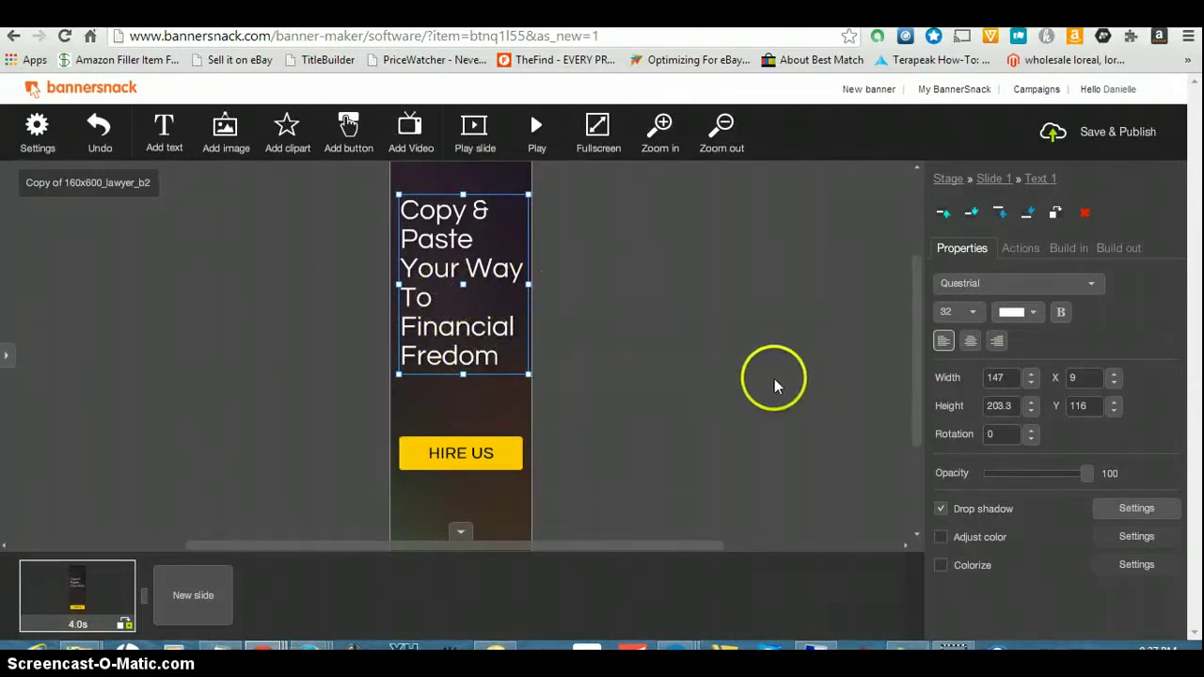
- Center-align the headline and change its colour from white to yellow
{"action": "left_click", "coordinate": [970, 341]}
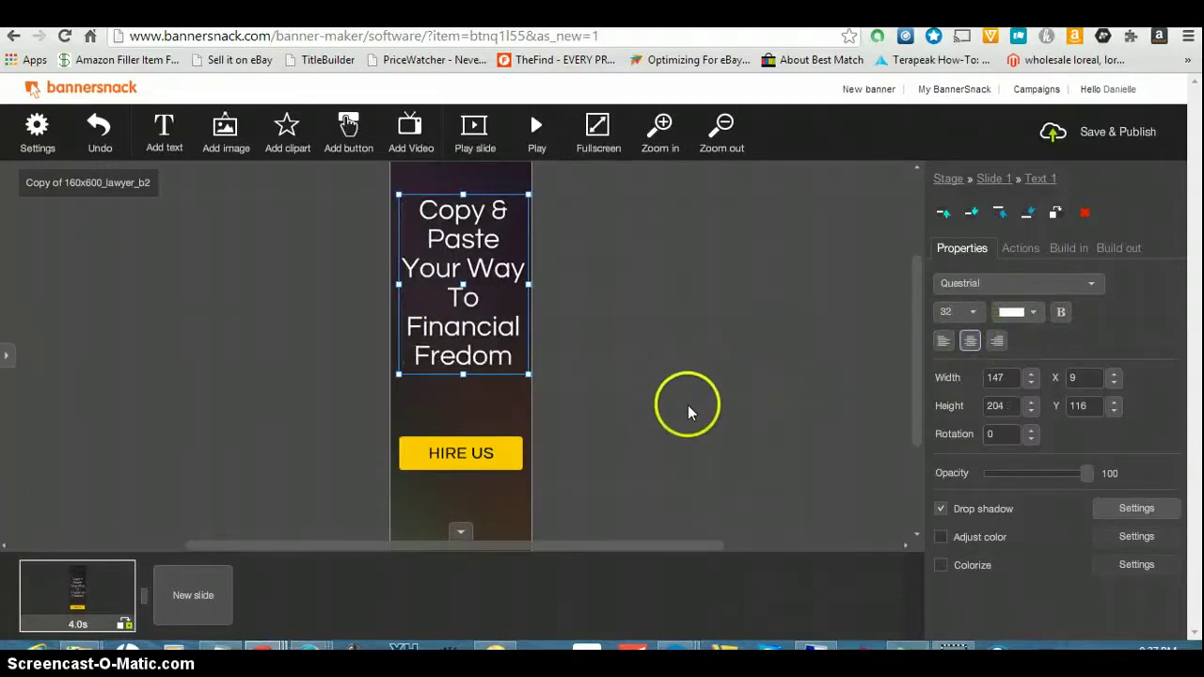
{"action": "left_click", "coordinate": [1035, 313]}
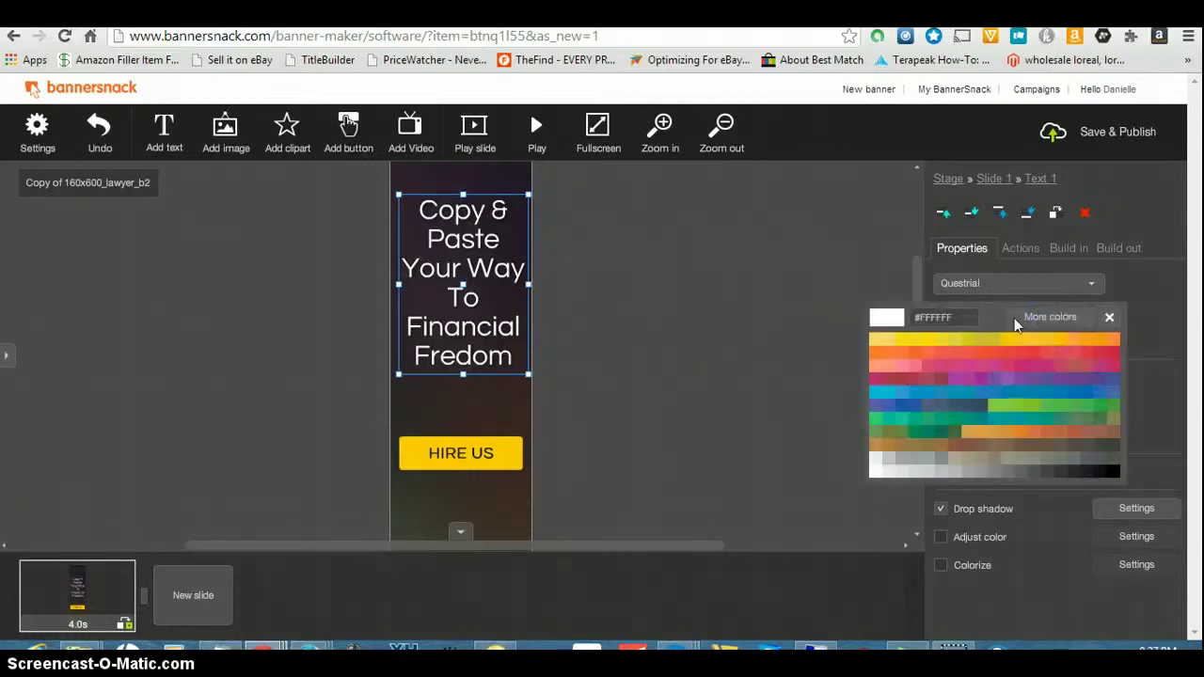
{"action": "left_click", "coordinate": [931, 346]}
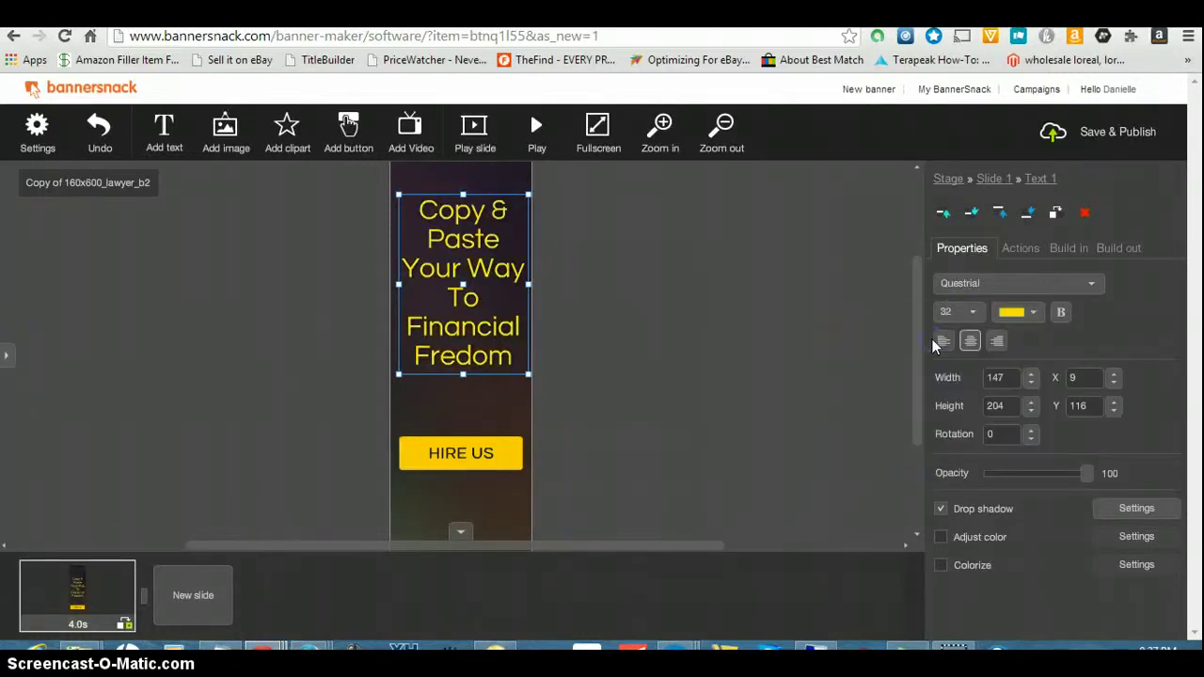
{"action": "left_click", "coordinate": [491, 403]}
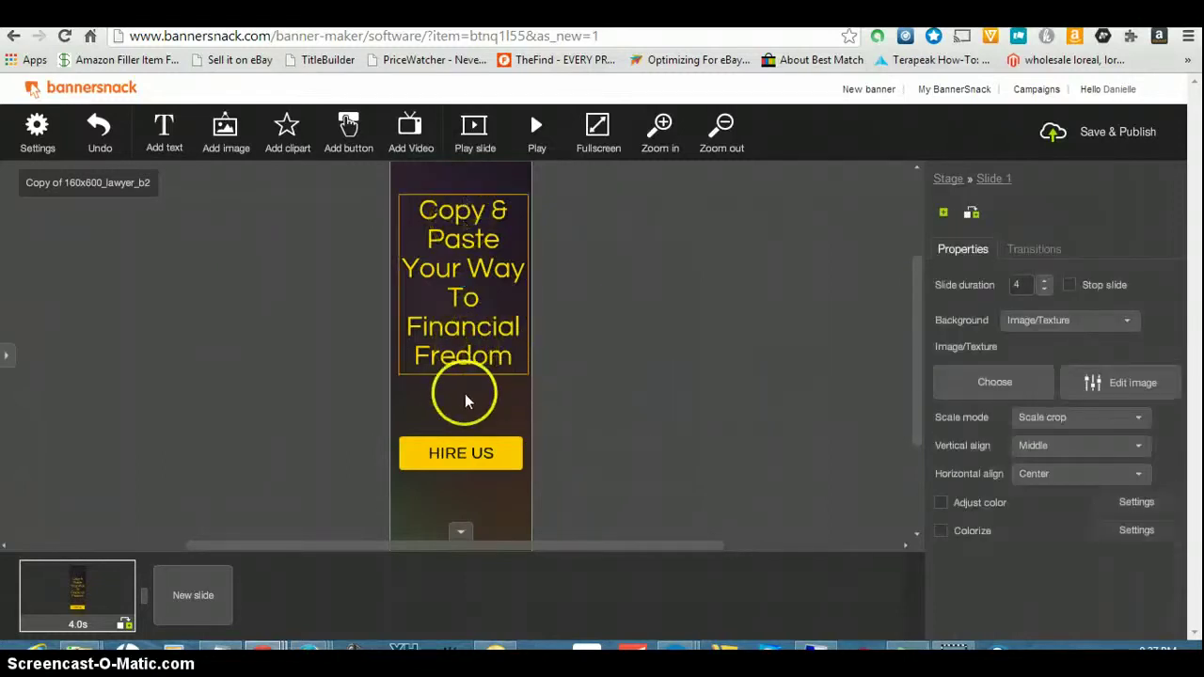
- Change the yellow button's label from 'HIRE US' to 'More Info'
{"action": "left_click", "coordinate": [485, 457]}
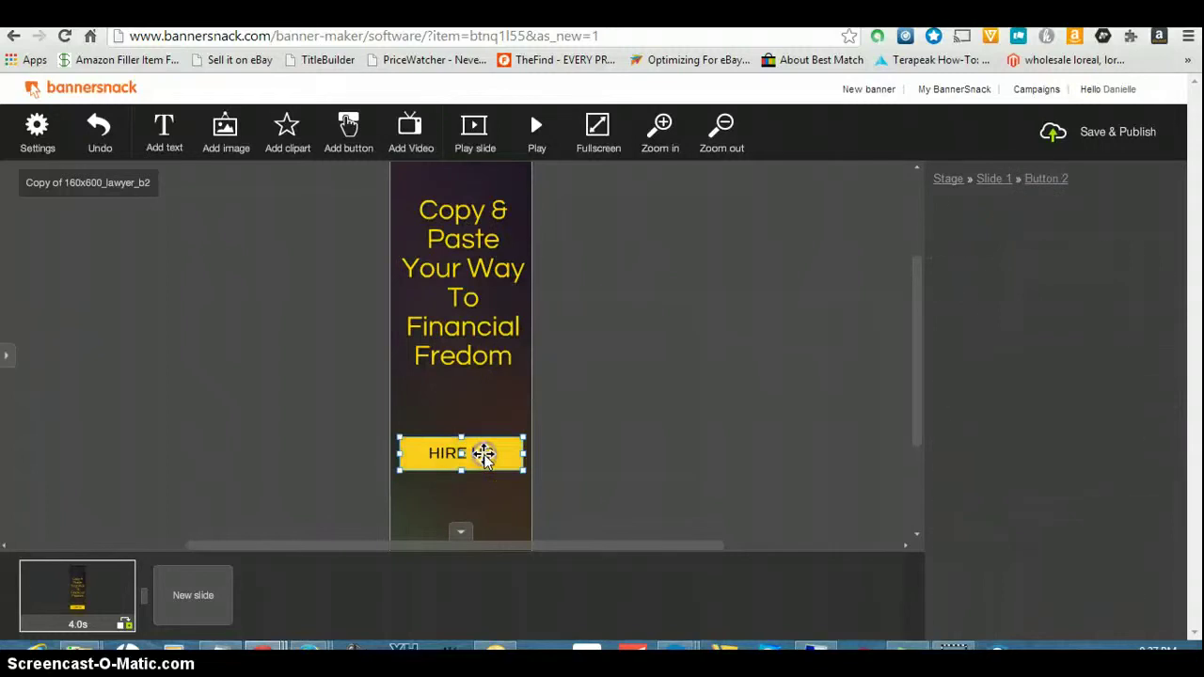
{"action": "left_click", "coordinate": [1023, 395]}
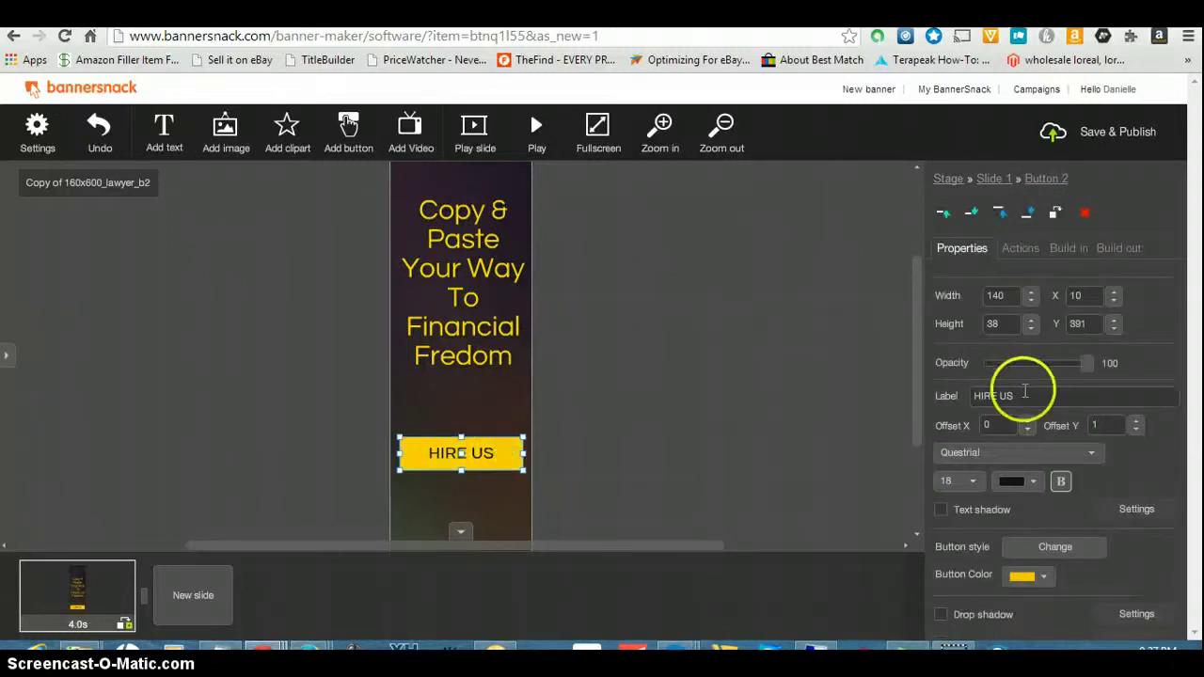
{"action": "key", "text": "BackSpace"}
{"action": "key", "text": "BackSpace"}
{"action": "key", "text": "BackSpace"}
{"action": "key", "text": "BackSpace"}
{"action": "key", "text": "BackSpace"}
{"action": "key", "text": "BackSpace"}
{"action": "key", "text": "BackSpace"}
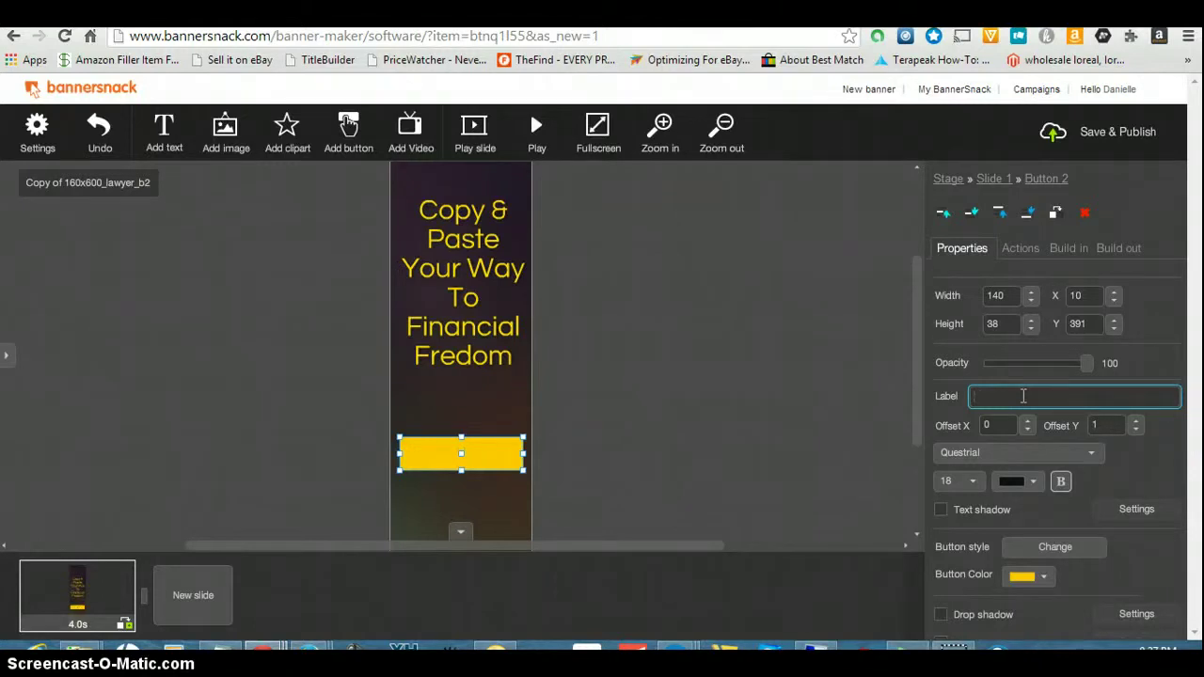
{"action": "type", "text": "Clich"}
{"action": "key", "text": "BackSpace"}
{"action": "type", "text": "k Here"}
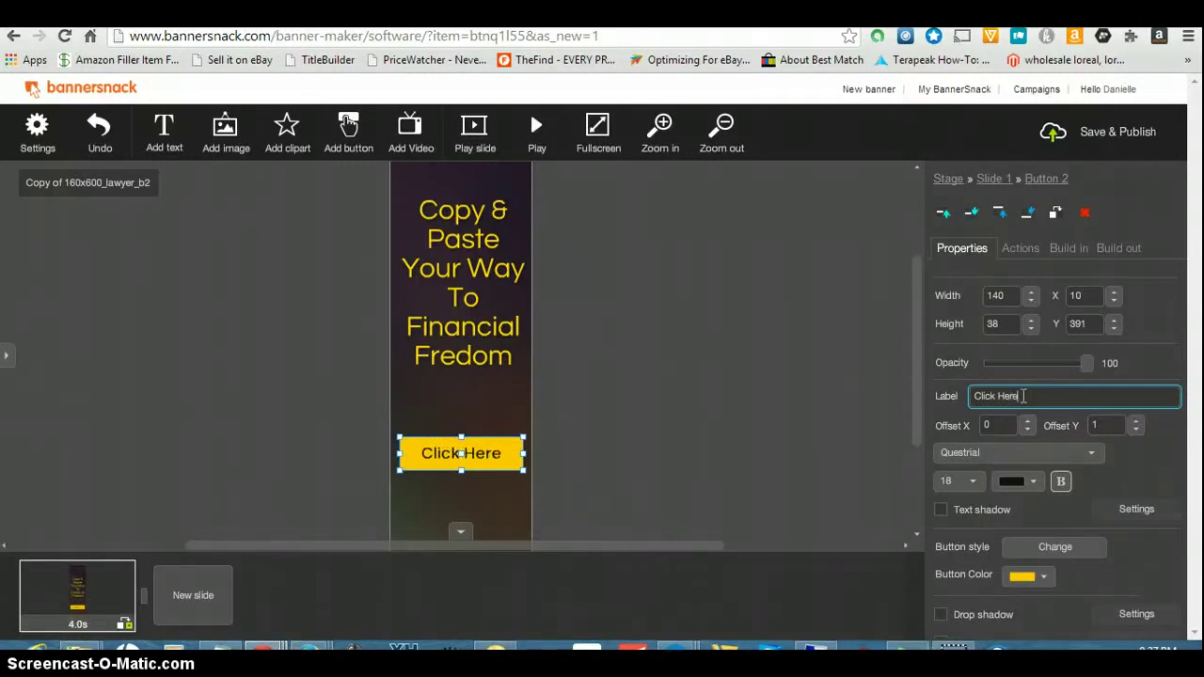
{"action": "key", "text": "BackSpace"}
{"action": "key", "text": "BackSpace"}
{"action": "key", "text": "BackSpace"}
{"action": "key", "text": "BackSpace"}
{"action": "key", "text": "BackSpace"}
{"action": "key", "text": "BackSpace"}
{"action": "key", "text": "BackSpace"}
{"action": "key", "text": "BackSpace"}
{"action": "key", "text": "BackSpace"}
{"action": "key", "text": "BackSpace"}
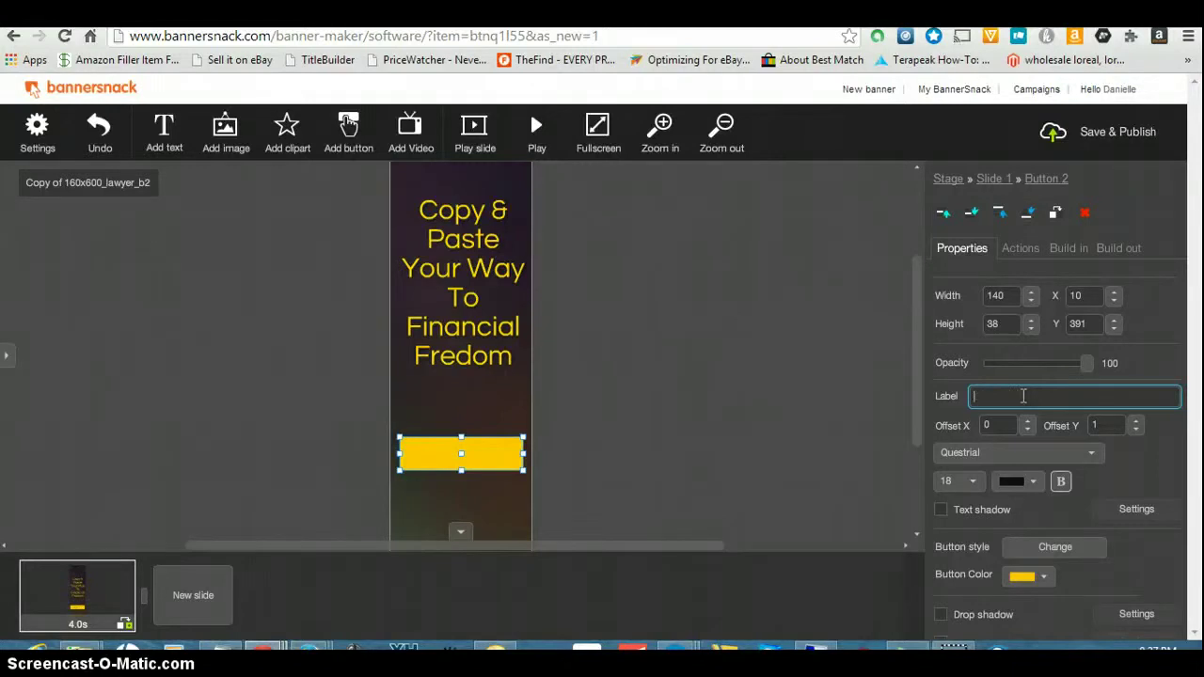
{"action": "type", "text": "More Info"}
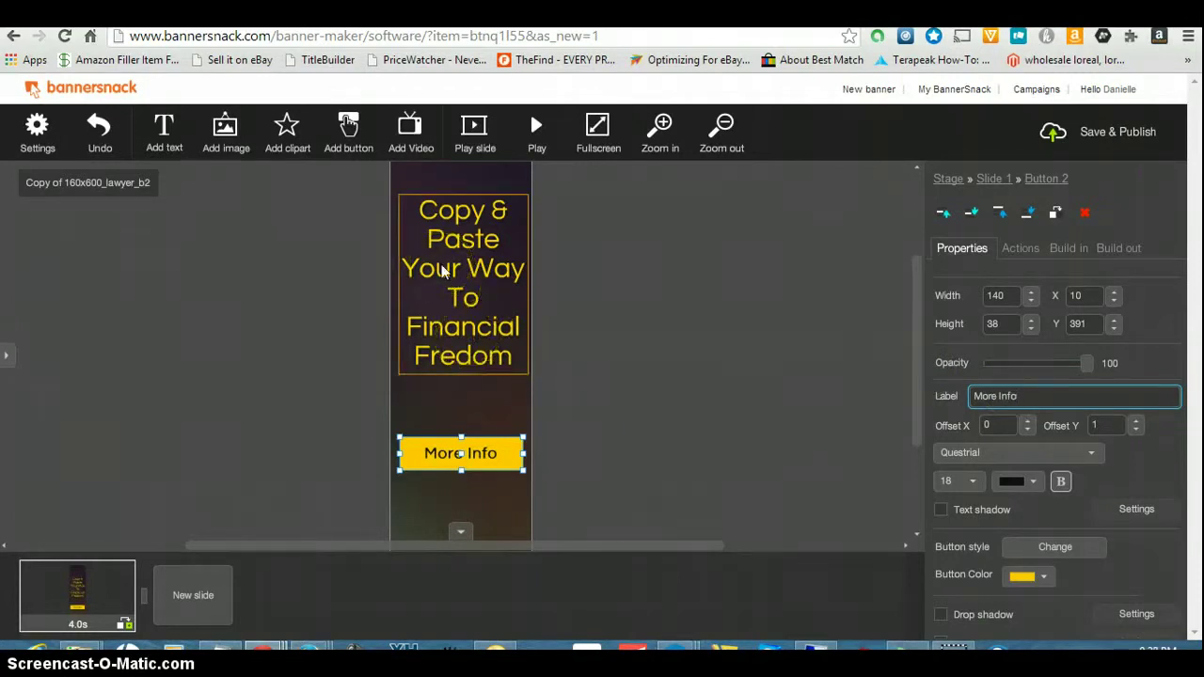
{"action": "left_click", "coordinate": [457, 310]}
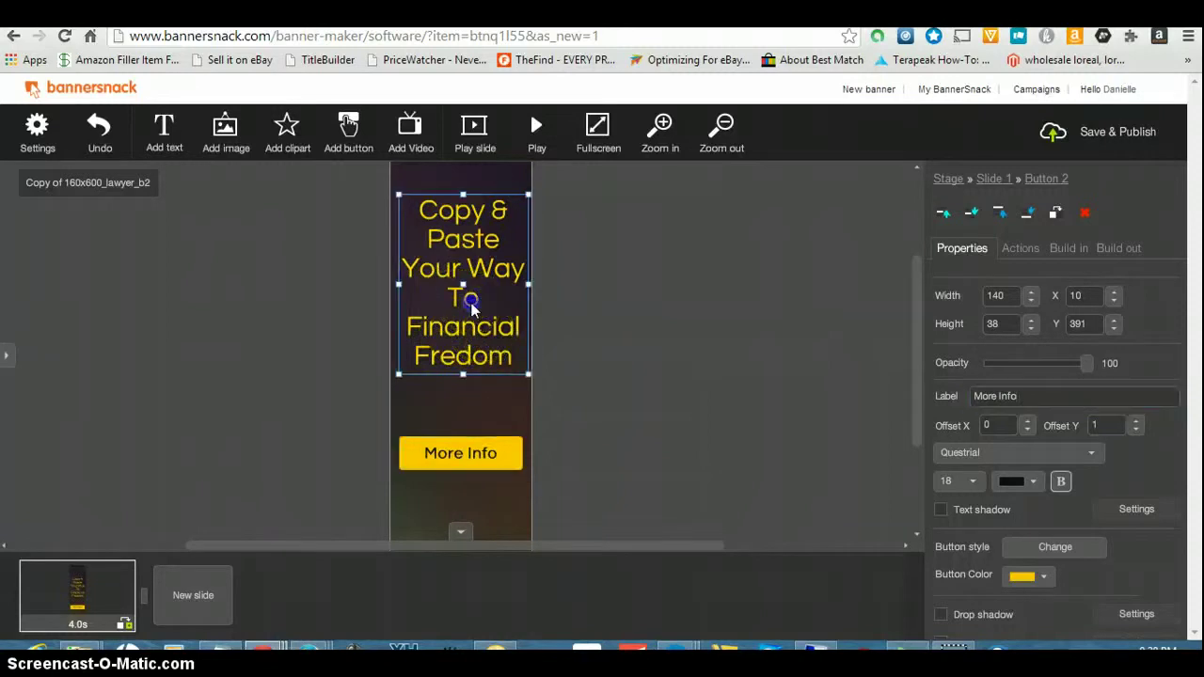
- Nudge the headline and retype it as 'What to know how I made $749 In My Sleep'
{"action": "left_click_drag", "start_coordinate": [515, 381], "coordinate": [509, 357]}
{"action": "left_click", "coordinate": [520, 357]}
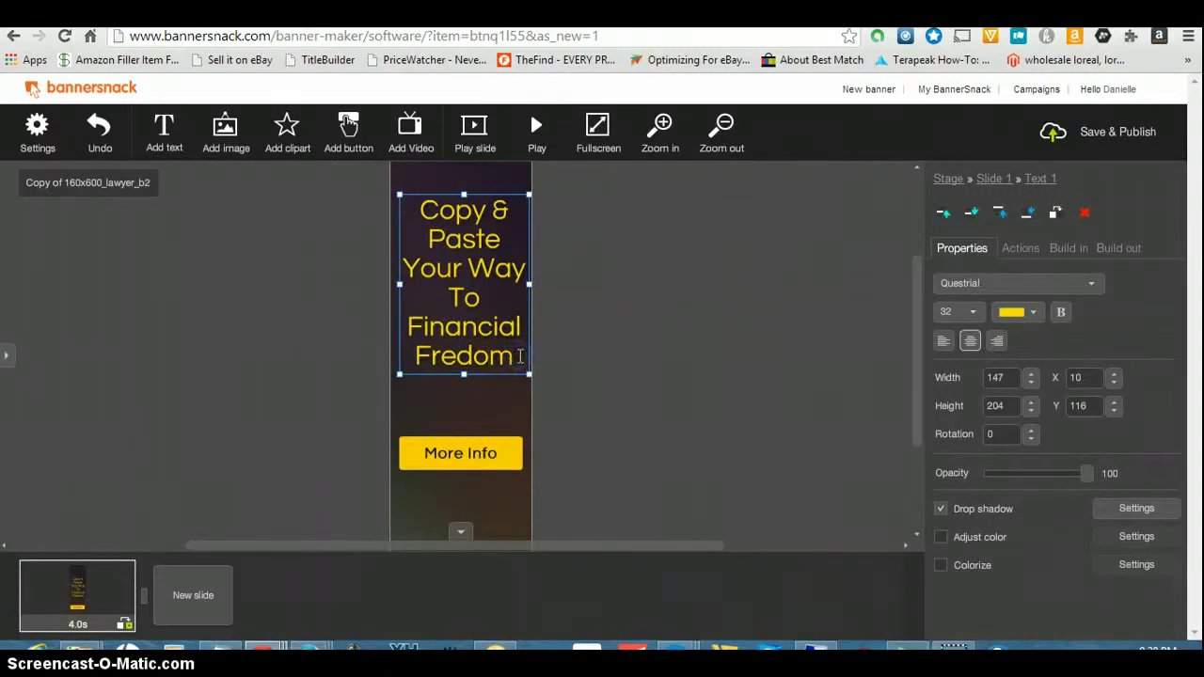
{"action": "key", "text": "BackSpace"}
{"action": "key", "text": "BackSpace"}
{"action": "key", "text": "BackSpace"}
{"action": "key", "text": "BackSpace"}
{"action": "key", "text": "BackSpace"}
{"action": "key", "text": "BackSpace"}
{"action": "key", "text": "BackSpace"}
{"action": "key", "text": "BackSpace"}
{"action": "key", "text": "BackSpace"}
{"action": "key", "text": "BackSpace"}
{"action": "key", "text": "BackSpace"}
{"action": "key", "text": "BackSpace"}
{"action": "key", "text": "BackSpace"}
{"action": "key", "text": "BackSpace"}
{"action": "key", "text": "BackSpace"}
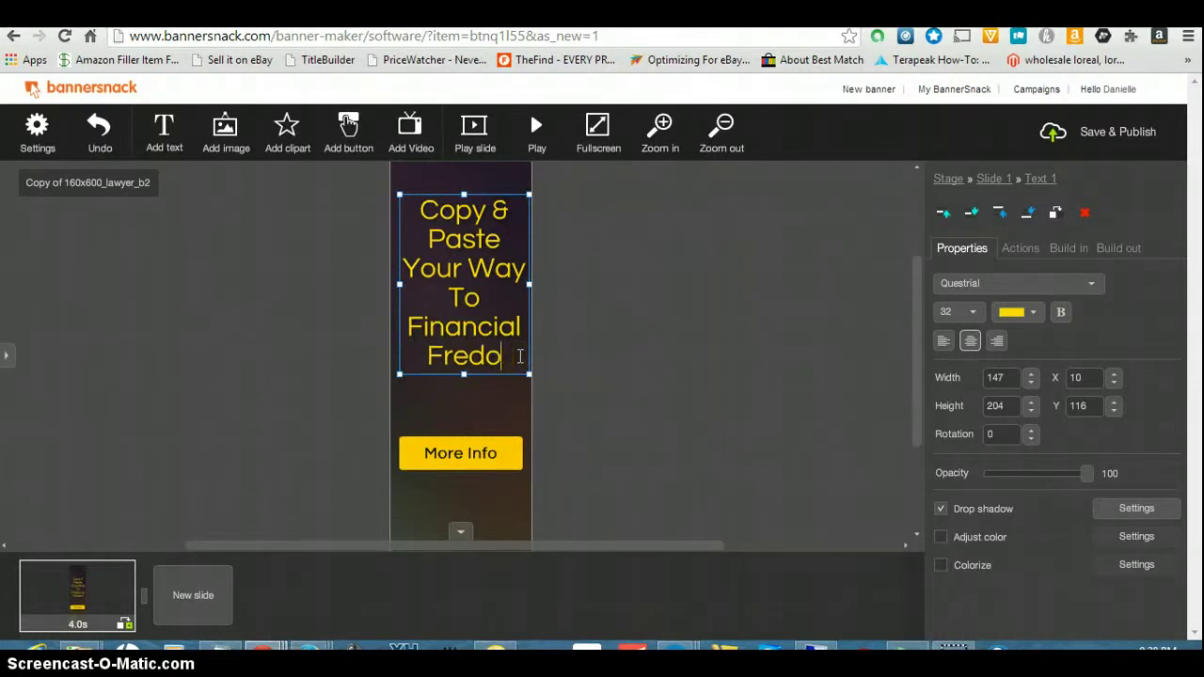
{"action": "key", "text": "BackSpace"}
{"action": "key", "text": "BackSpace"}
{"action": "key", "text": "BackSpace"}
{"action": "key", "text": "BackSpace"}
{"action": "key", "text": "BackSpace"}
{"action": "key", "text": "BackSpace"}
{"action": "key", "text": "BackSpace"}
{"action": "key", "text": "BackSpace"}
{"action": "key", "text": "BackSpace"}
{"action": "key", "text": "BackSpace"}
{"action": "key", "text": "BackSpace"}
{"action": "key", "text": "BackSpace"}
{"action": "key", "text": "BackSpace"}
{"action": "key", "text": "BackSpace"}
{"action": "key", "text": "BackSpace"}
{"action": "key", "text": "BackSpace"}
{"action": "key", "text": "BackSpace"}
{"action": "key", "text": "BackSpace"}
{"action": "key", "text": "BackSpace"}
{"action": "key", "text": "BackSpace"}
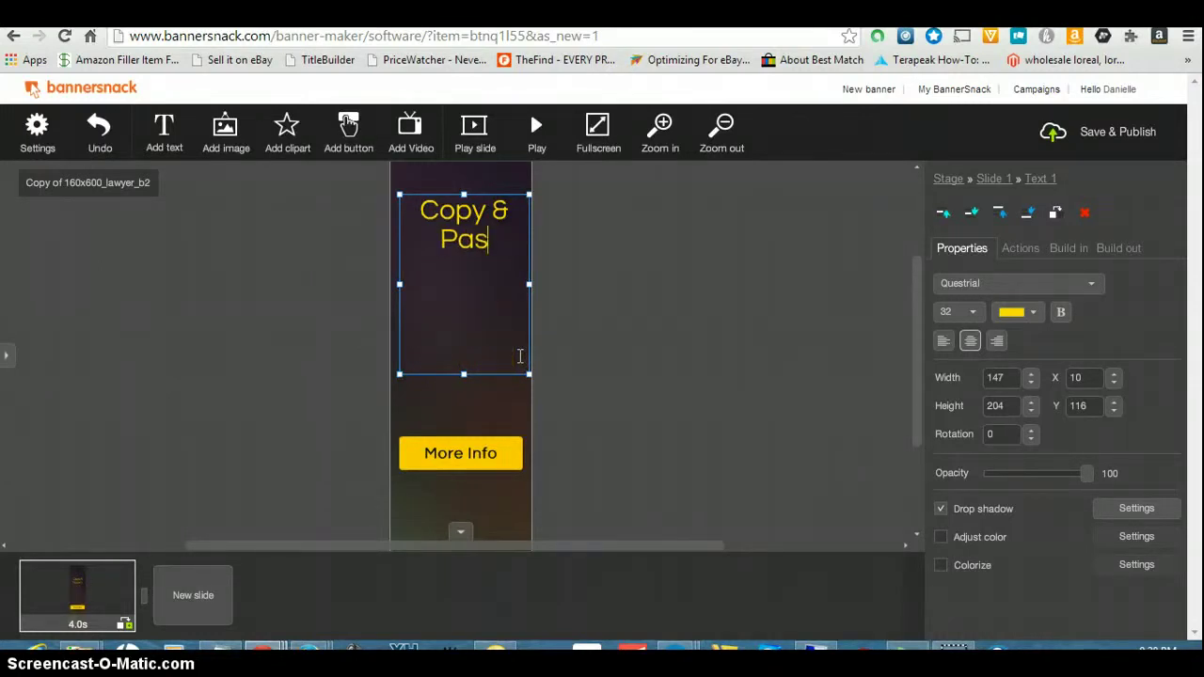
{"action": "key", "text": "BackSpace"}
{"action": "key", "text": "BackSpace"}
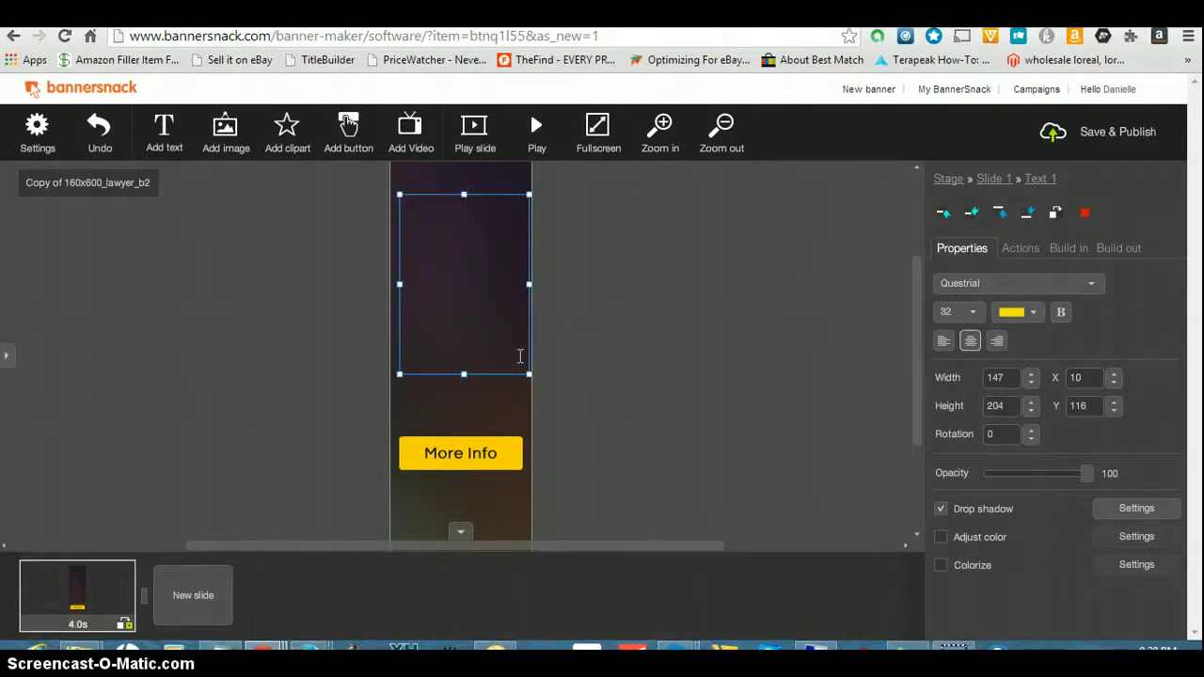
{"action": "type", "text": "What to"}
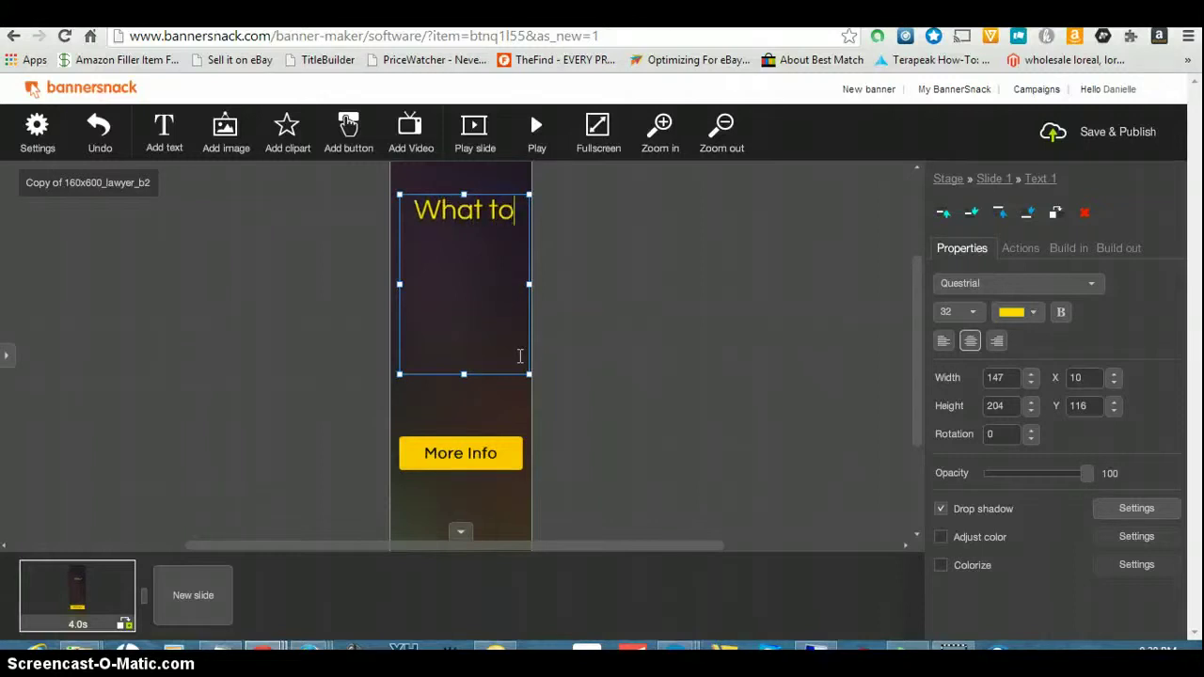
{"action": "type", "text": " know"}
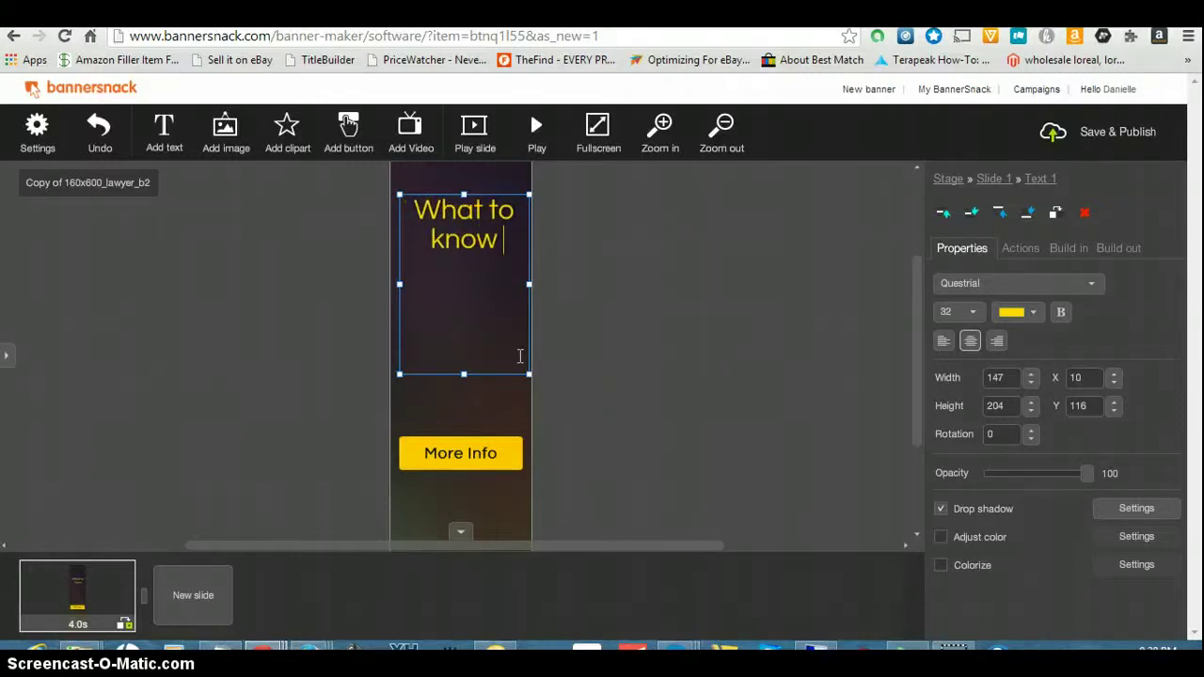
{"action": "type", "text": " how I m"}
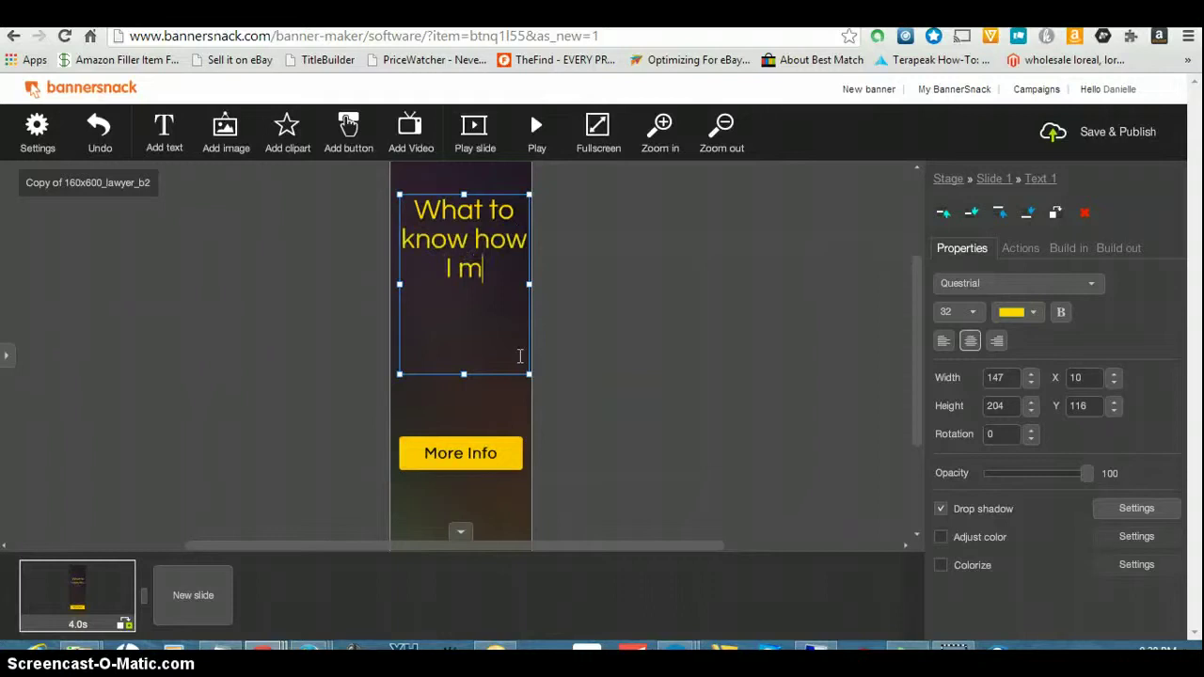
{"action": "type", "text": "ade "}
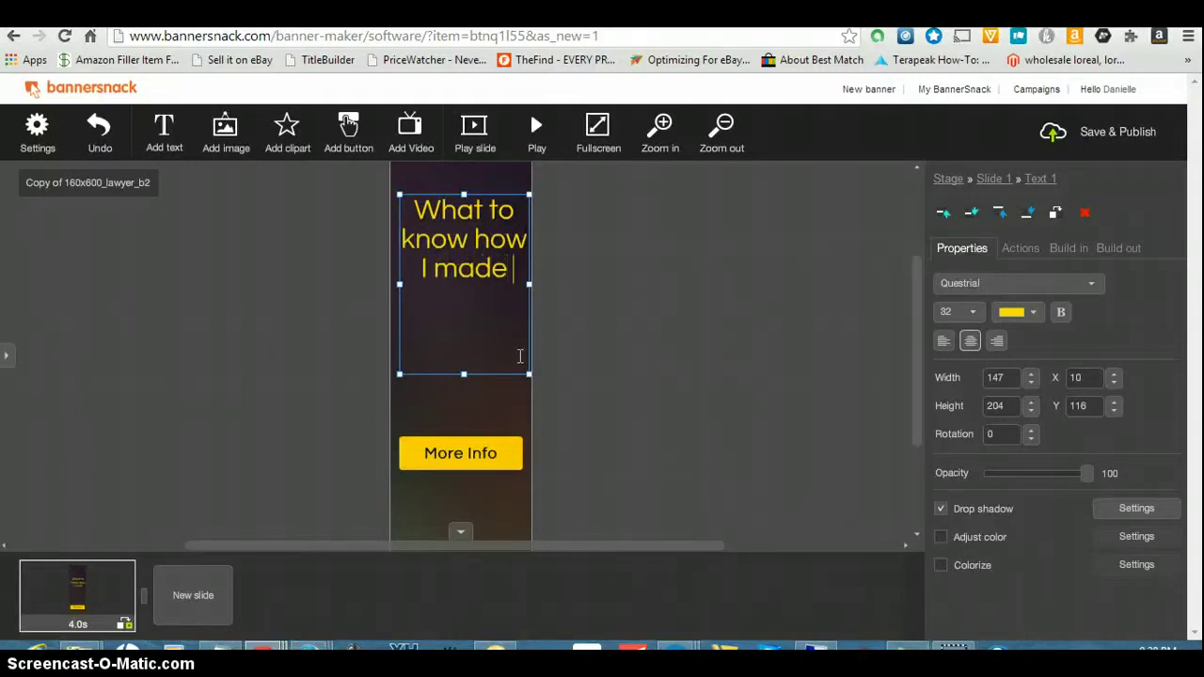
{"action": "type", "text": "$"}
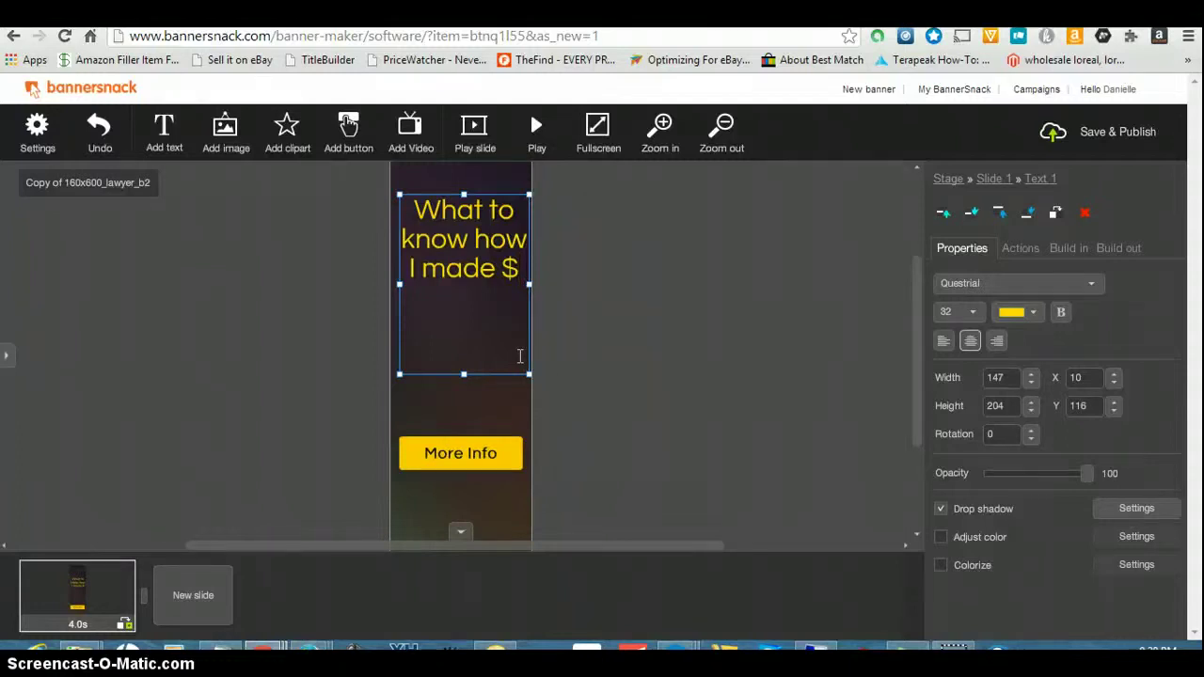
{"action": "type", "text": "749"}
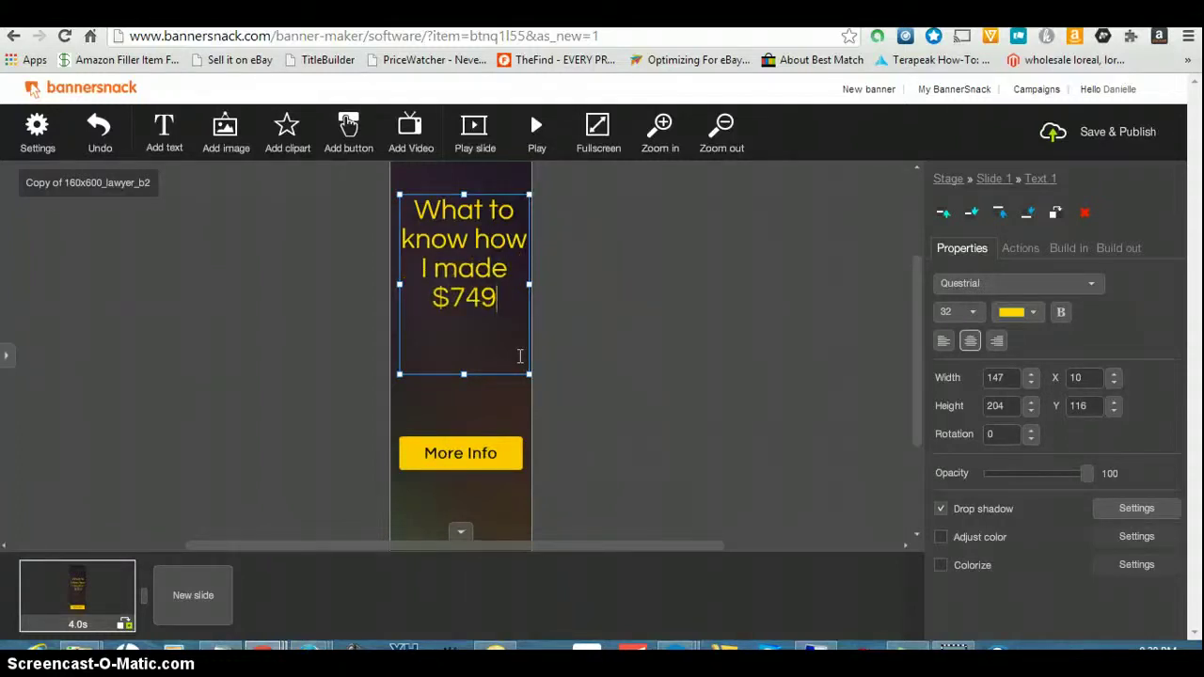
{"action": "type", "text": " I"}
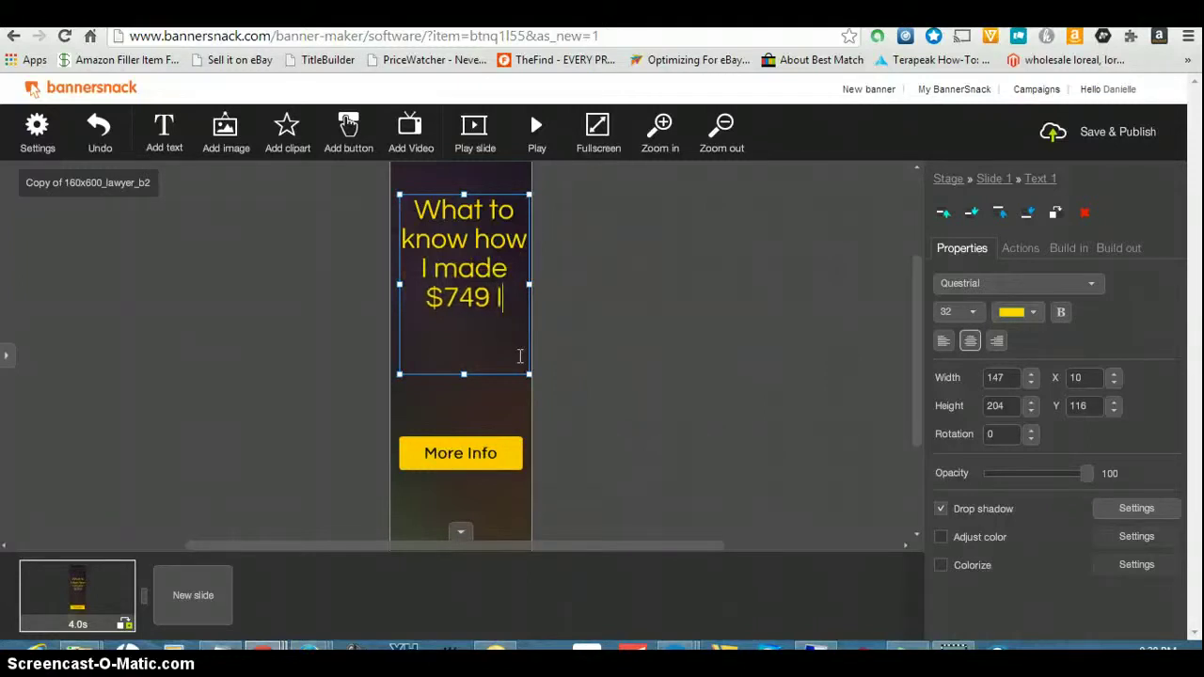
{"action": "type", "text": "n My S"}
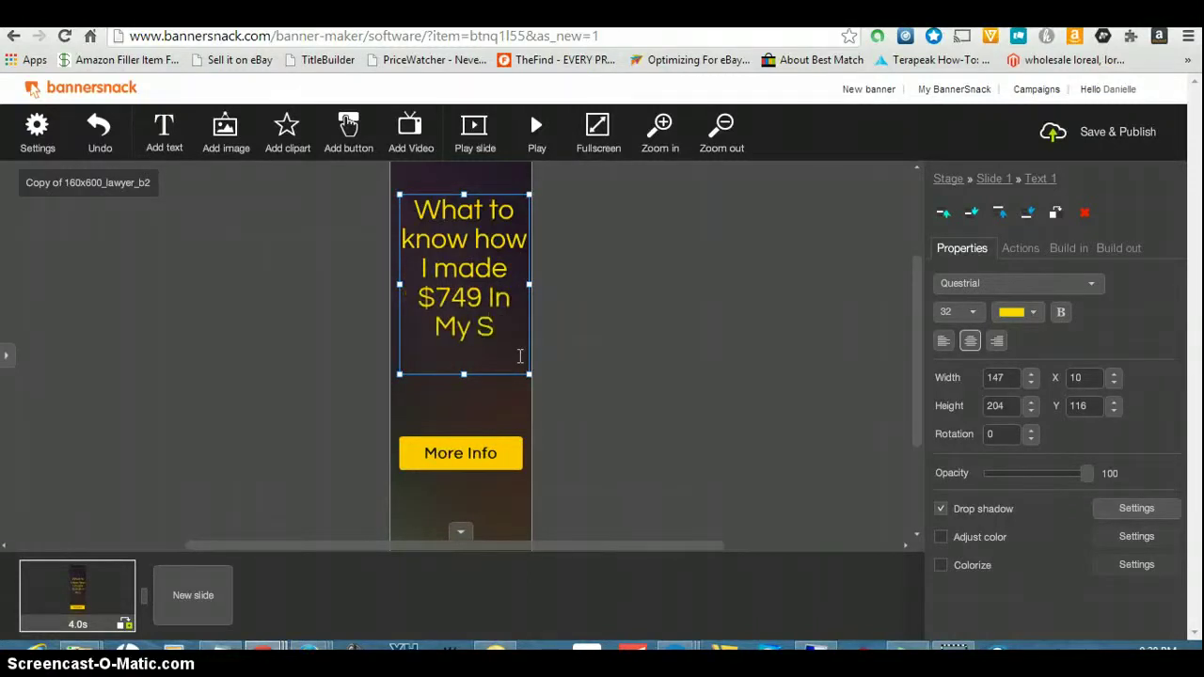
{"action": "type", "text": "leep"}
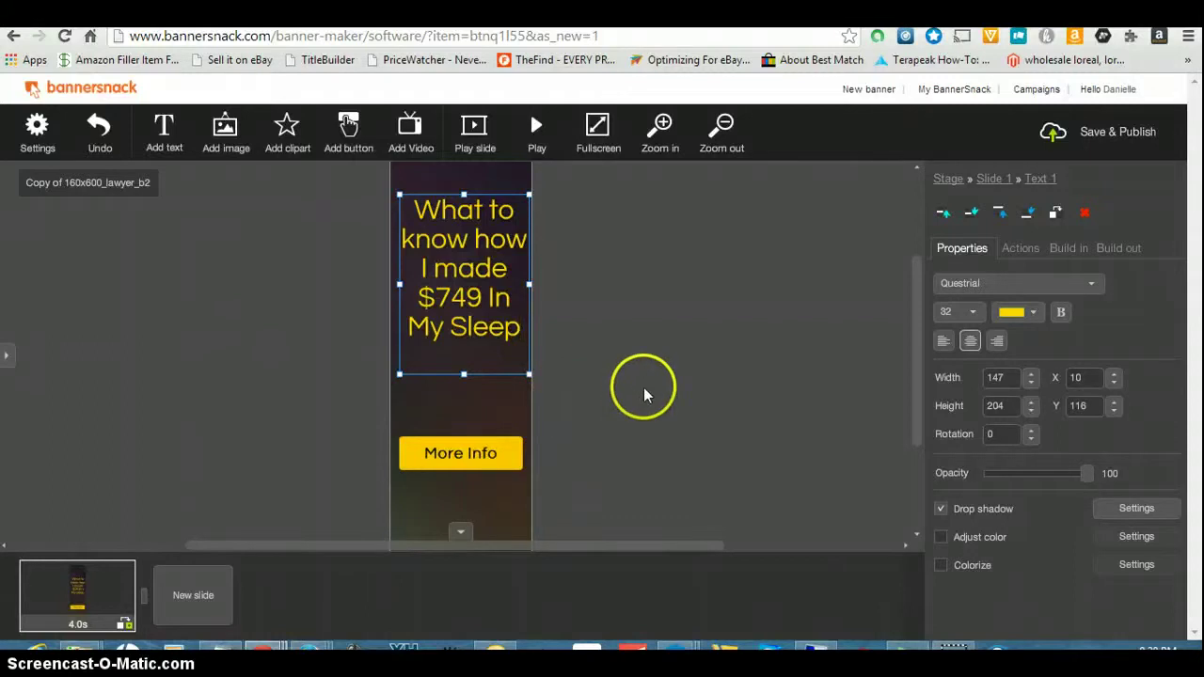
- Append 'Text' to the button label so it reads 'More Info Text'
{"action": "left_click", "coordinate": [486, 454]}
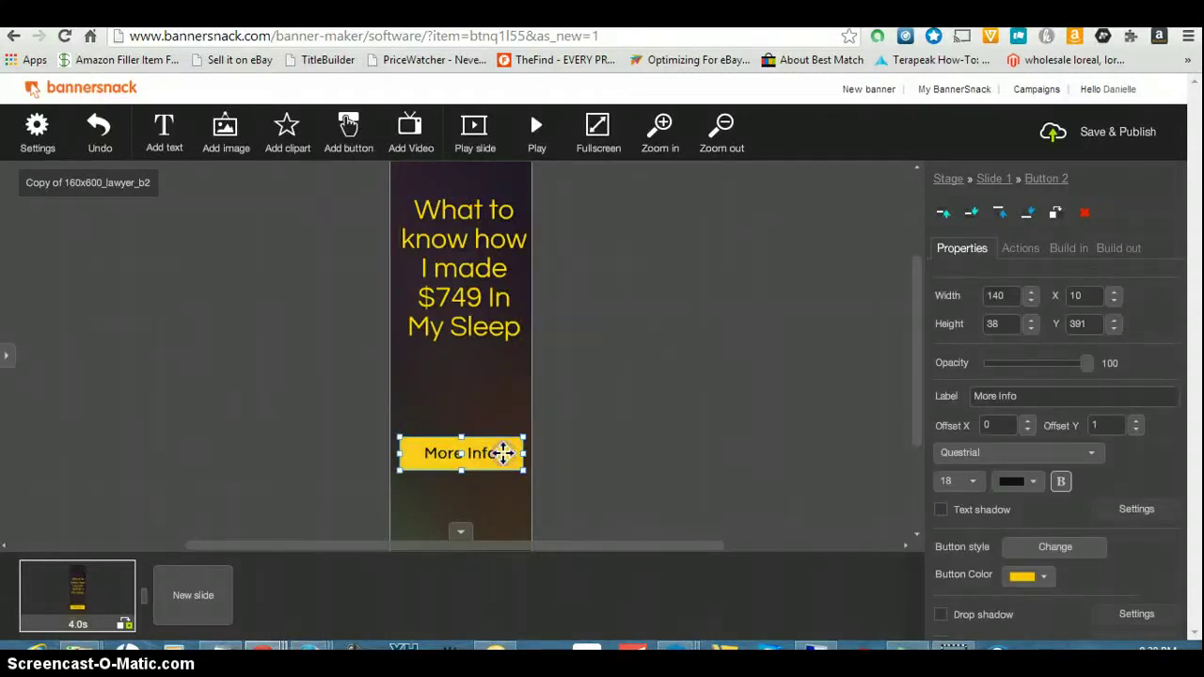
{"action": "left_click", "coordinate": [1034, 397]}
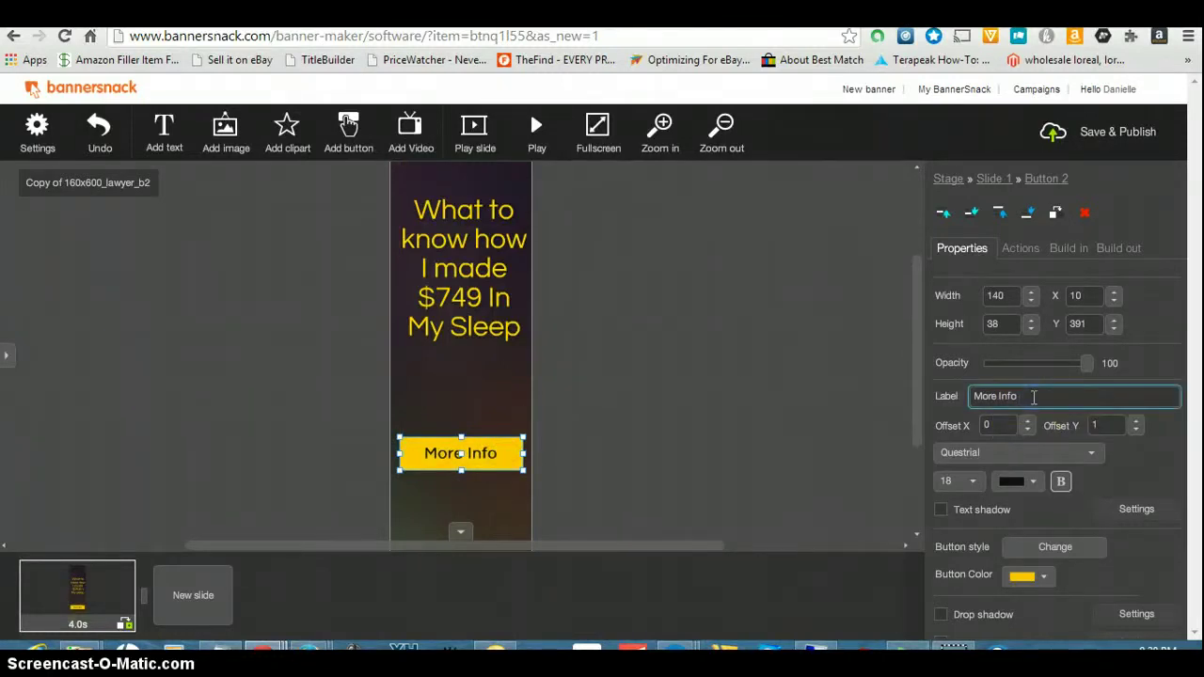
{"action": "type", "text": "T"}
{"action": "key", "text": "BackSpace"}
{"action": "type", "text": "Text"}
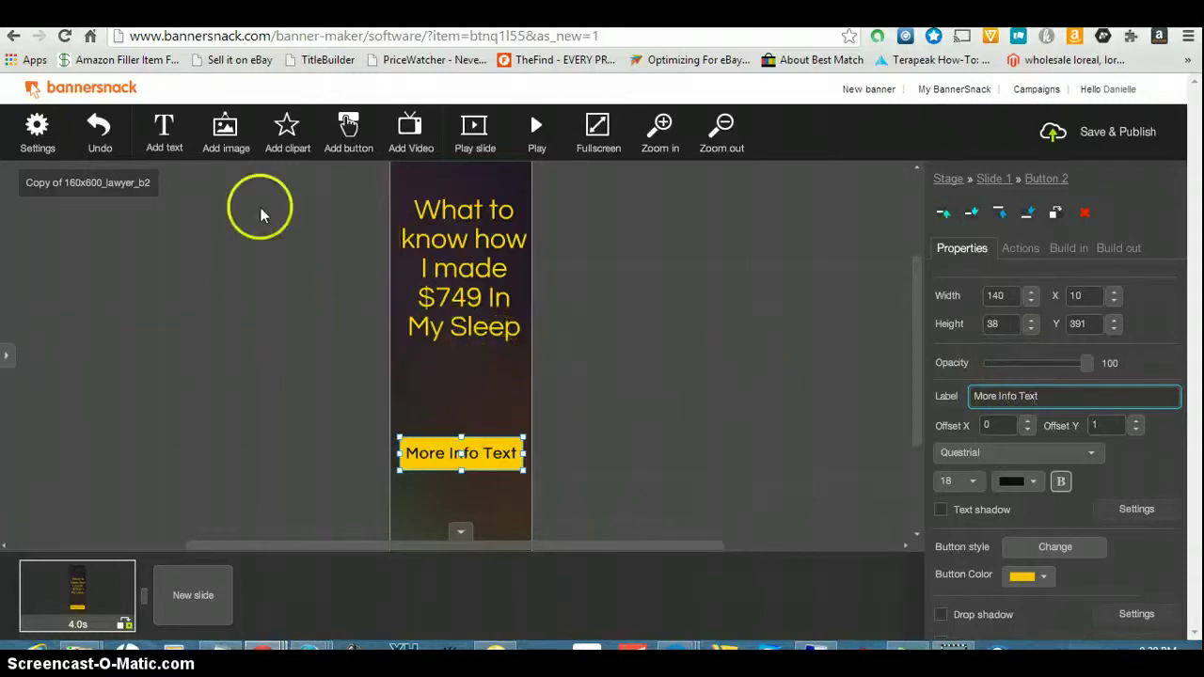
- Add a text box below the headline reading 'More Info Text', 'Sleep"' and a phone number
{"action": "left_click", "coordinate": [158, 132]}
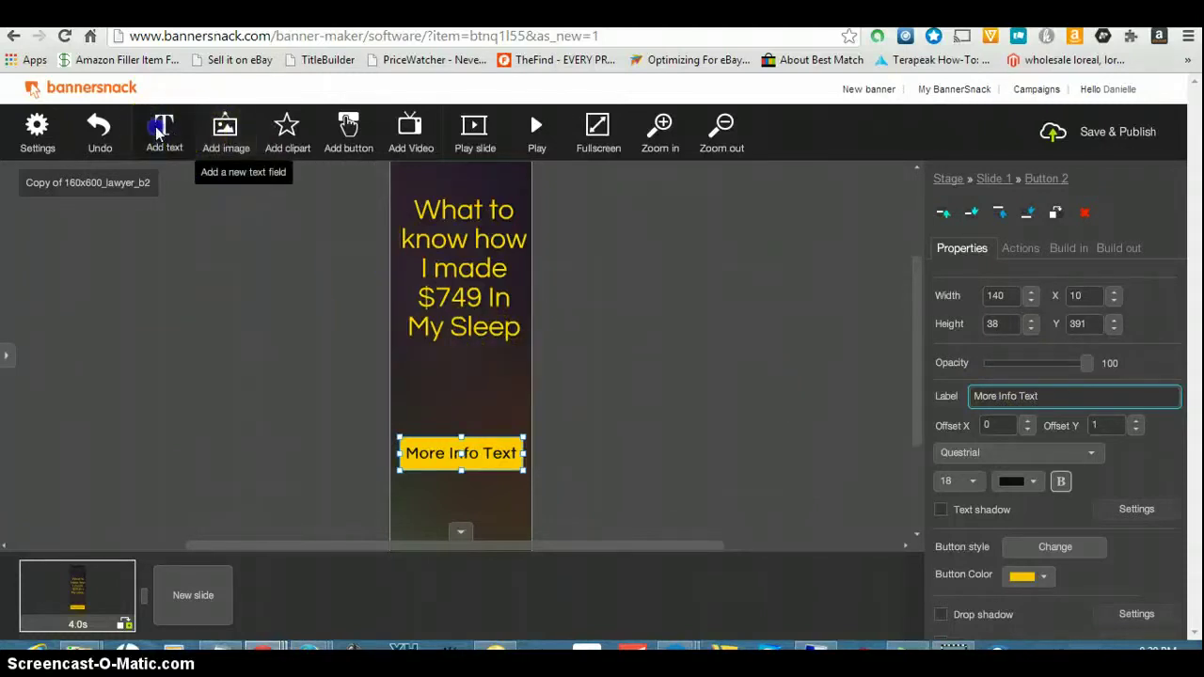
{"action": "left_click_drag", "start_coordinate": [398, 349], "coordinate": [497, 377]}
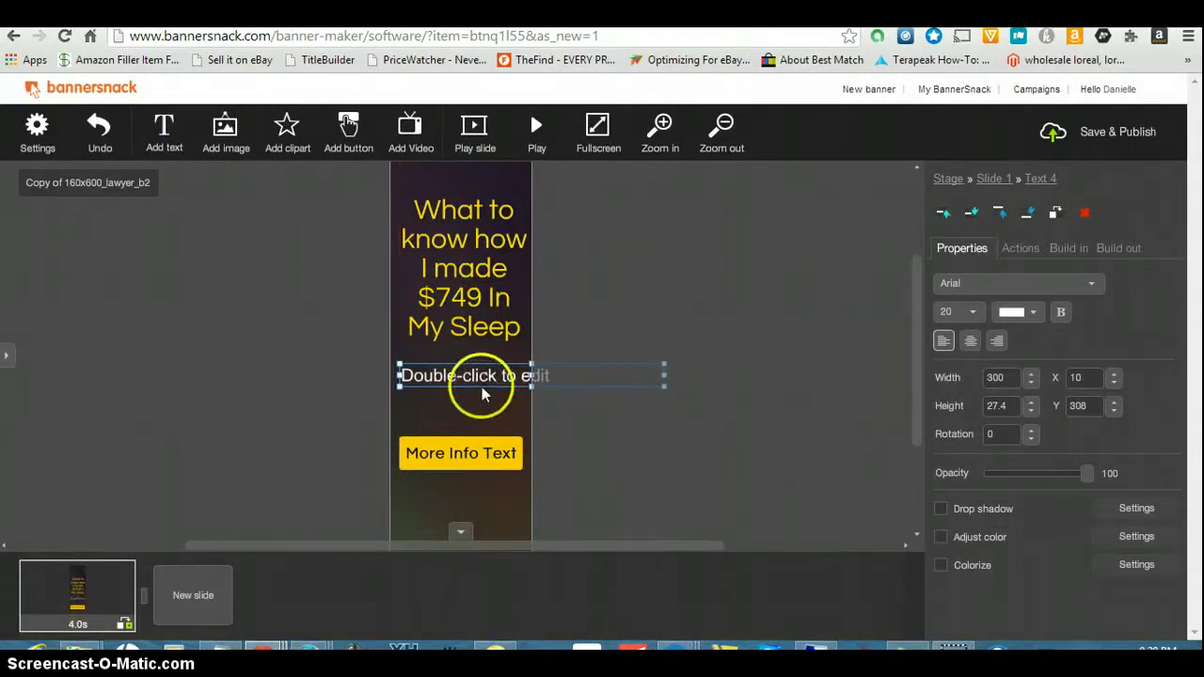
{"action": "double_click", "coordinate": [502, 372]}
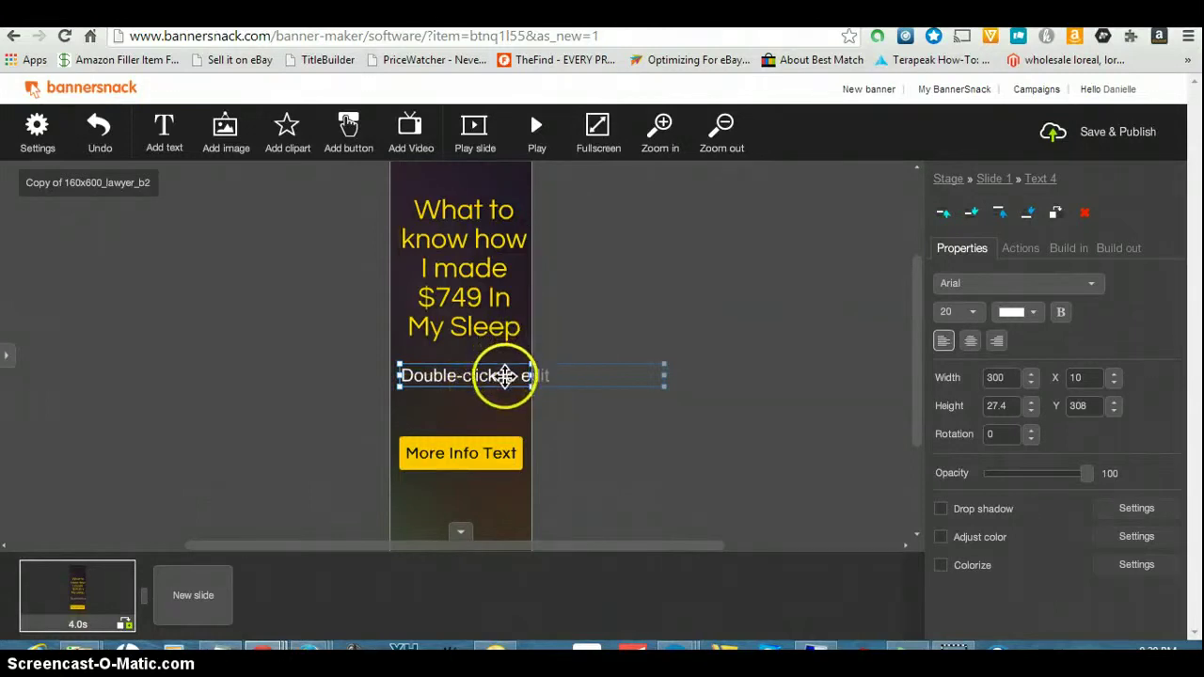
{"action": "type", "text": "M"}
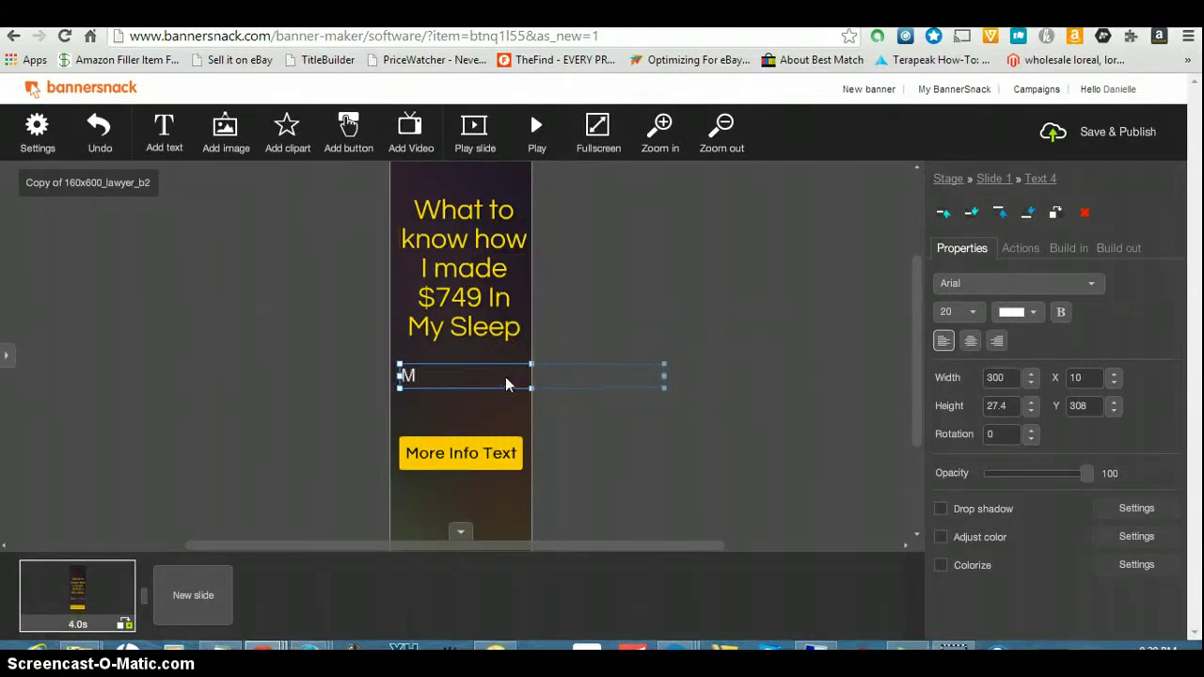
{"action": "type", "text": "ore Info Text"}
{"action": "key", "text": "Return"}
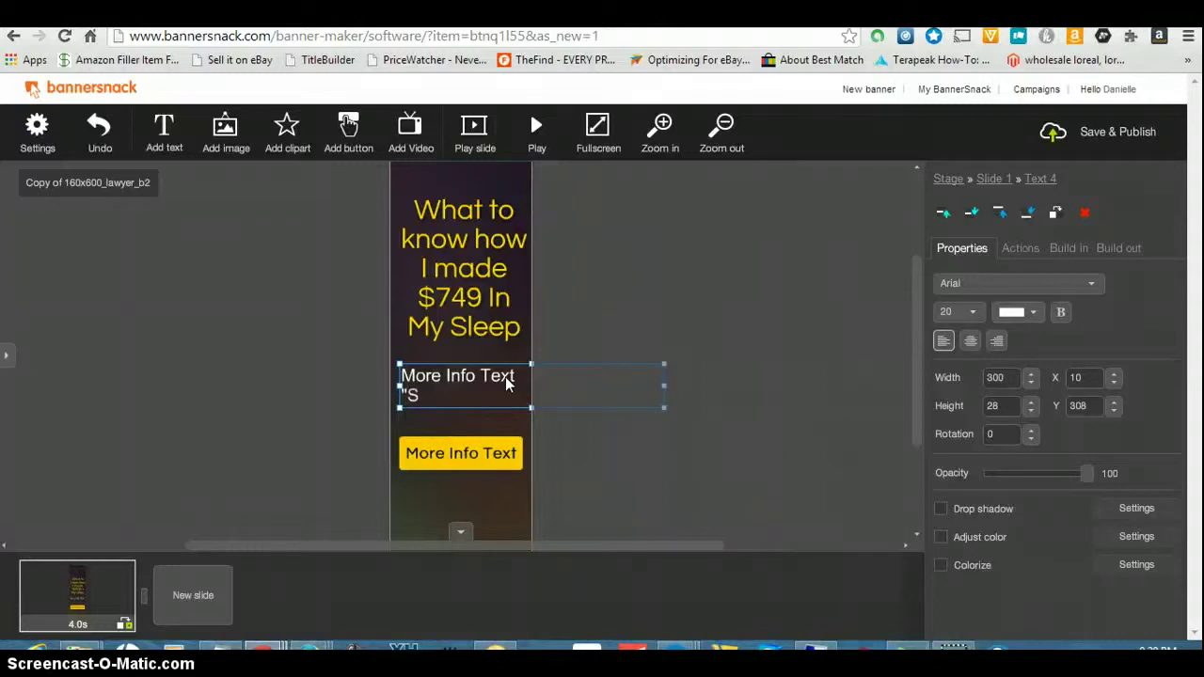
{"action": "type", "text": "leep"}
{"action": "key", "text": "BackSpace"}
{"action": "key", "text": "BackSpace"}
{"action": "key", "text": "BackSpace"}
{"action": "key", "text": "BackSpace"}
{"action": "key", "text": "BackSpace"}
{"action": "type", "text": "Sleep"}
{"action": "type", "text": "\""}
{"action": "key", "text": "Return"}
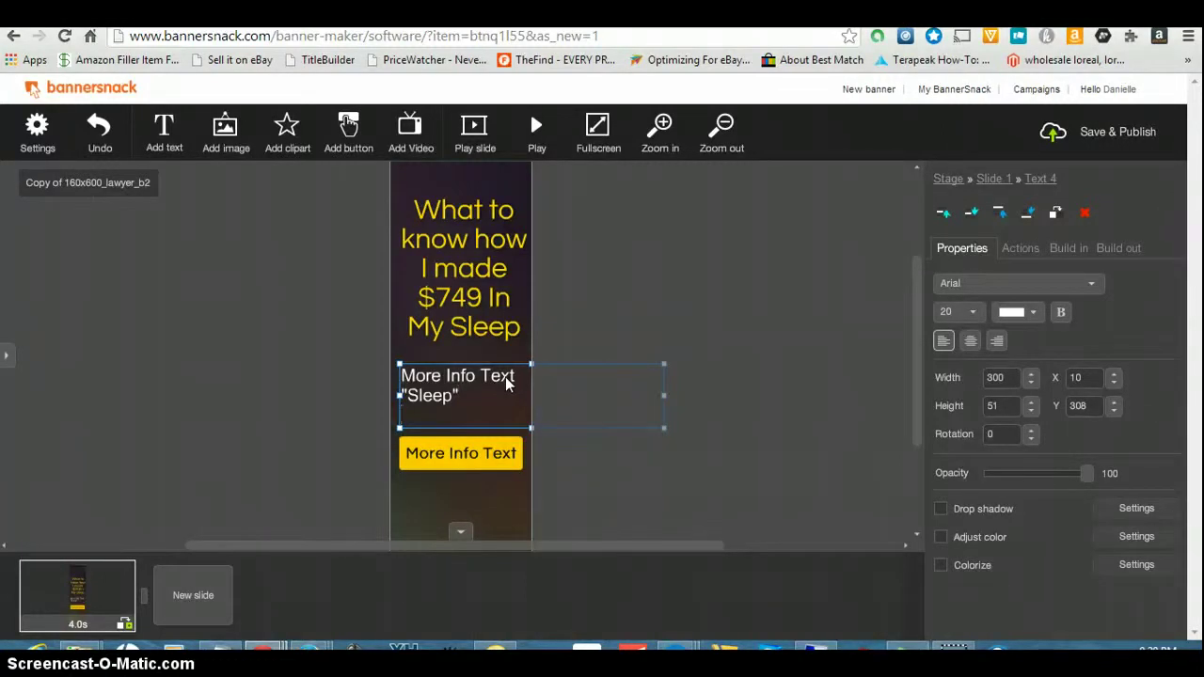
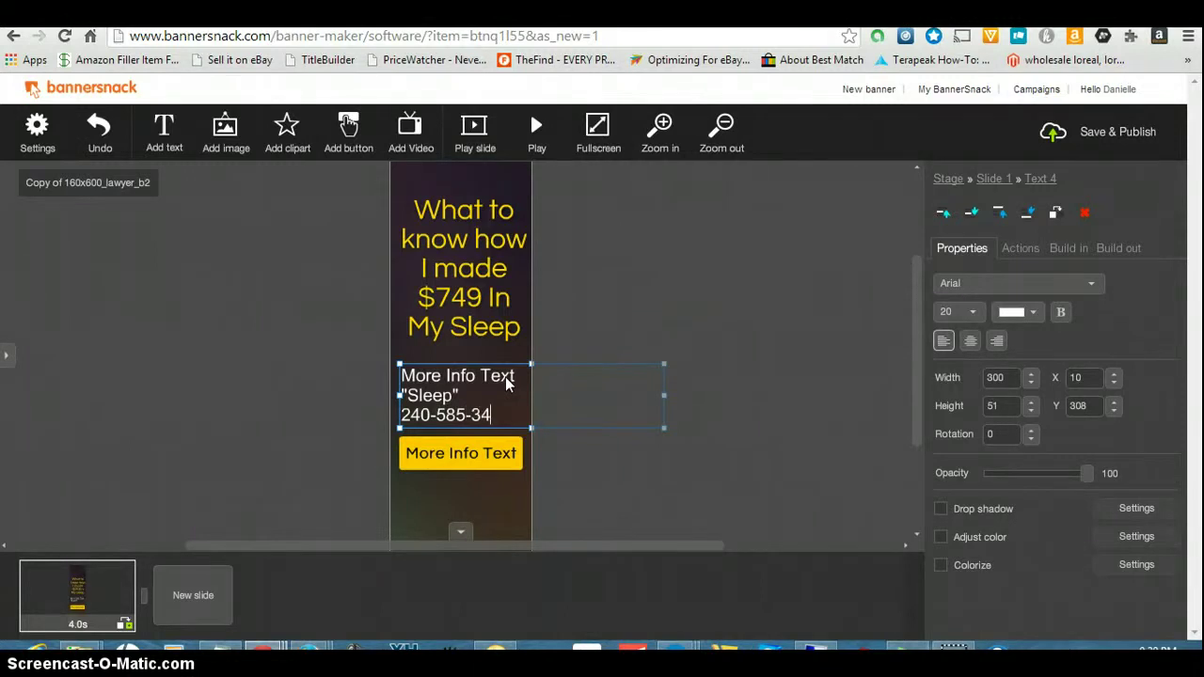
{"action": "left_click", "coordinate": [516, 456]}
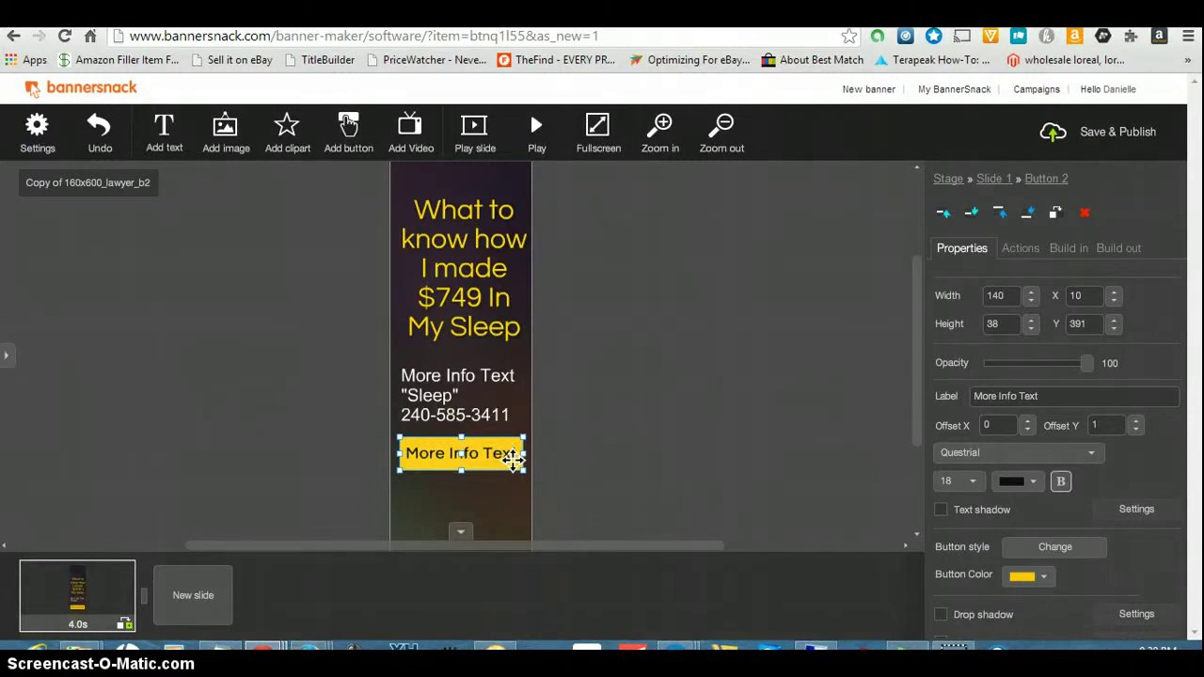
{"action": "key", "text": "Delete"}
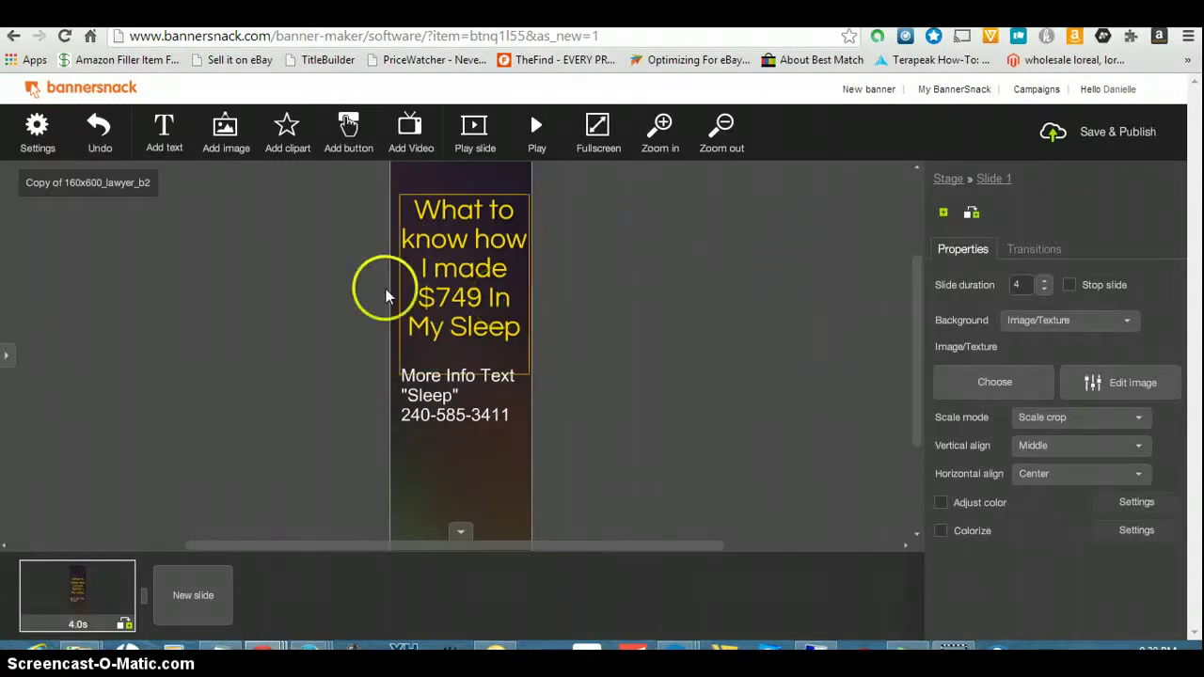
- Restore the deleted yellow button and replace its label with the phone number
{"action": "left_click", "coordinate": [102, 125]}
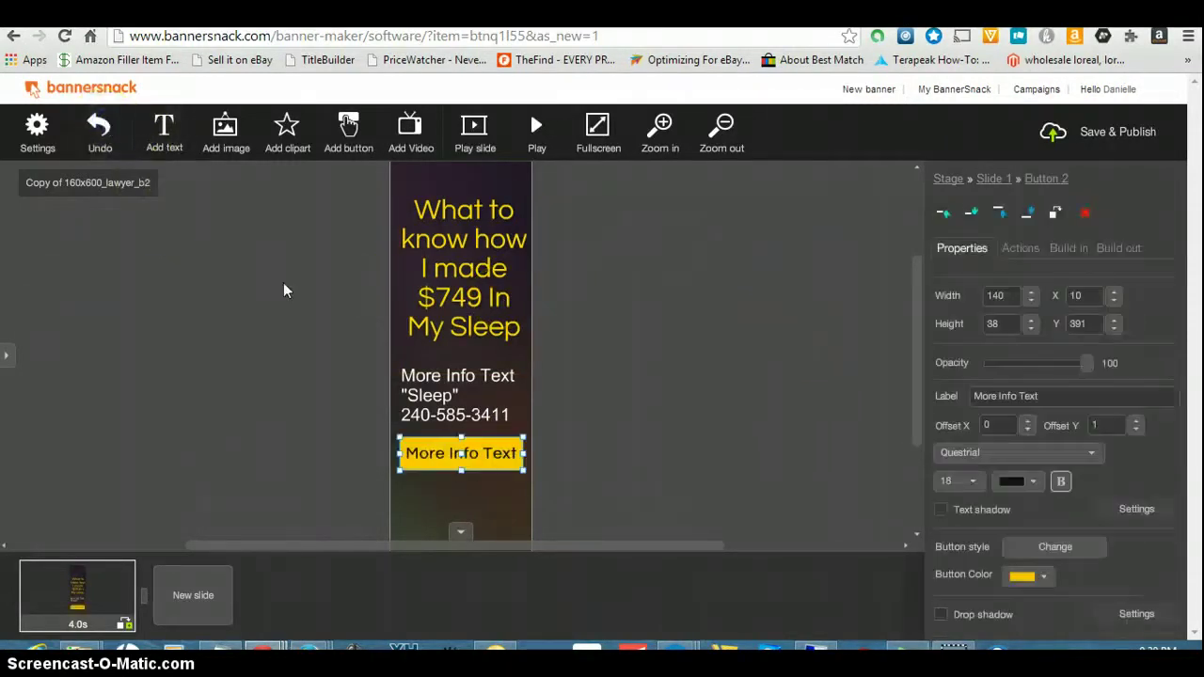
{"action": "left_click_drag", "start_coordinate": [511, 462], "coordinate": [508, 454]}
{"action": "left_click", "coordinate": [1060, 397]}
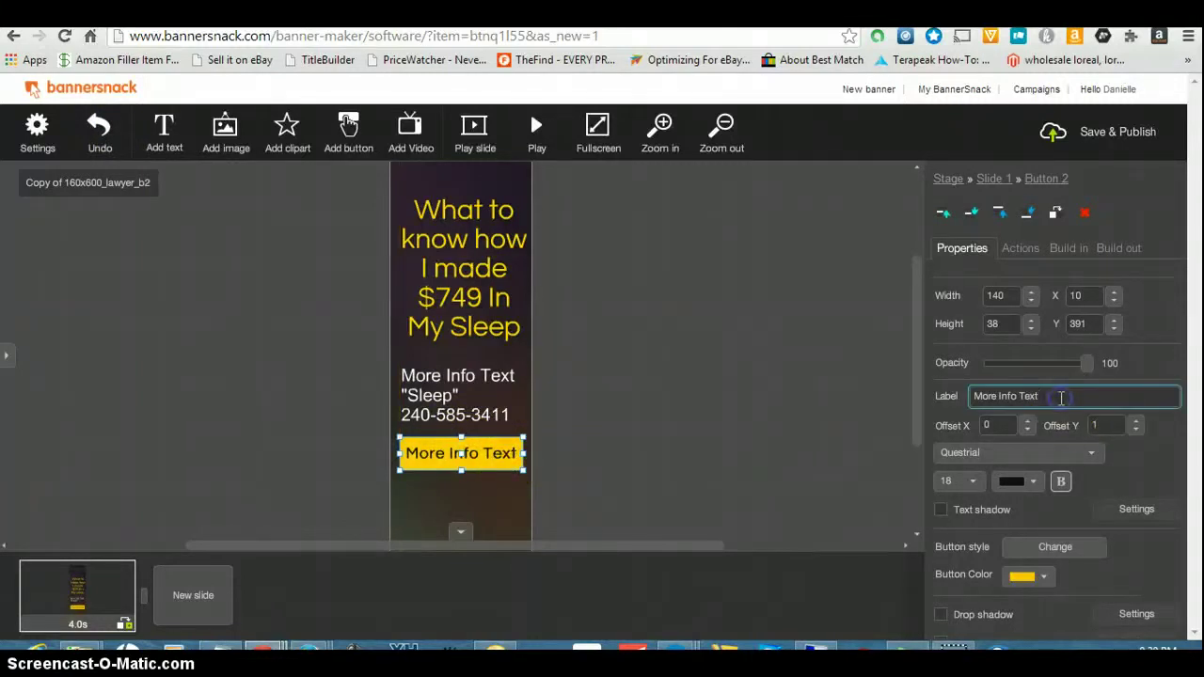
{"action": "key", "text": "BackSpace"}
{"action": "key", "text": "BackSpace"}
{"action": "key", "text": "BackSpace"}
{"action": "key", "text": "BackSpace"}
{"action": "key", "text": "BackSpace"}
{"action": "key", "text": "BackSpace"}
{"action": "key", "text": "BackSpace"}
{"action": "key", "text": "BackSpace"}
{"action": "key", "text": "BackSpace"}
{"action": "key", "text": "BackSpace"}
{"action": "key", "text": "BackSpace"}
{"action": "key", "text": "BackSpace"}
{"action": "key", "text": "BackSpace"}
{"action": "key", "text": "BackSpace"}
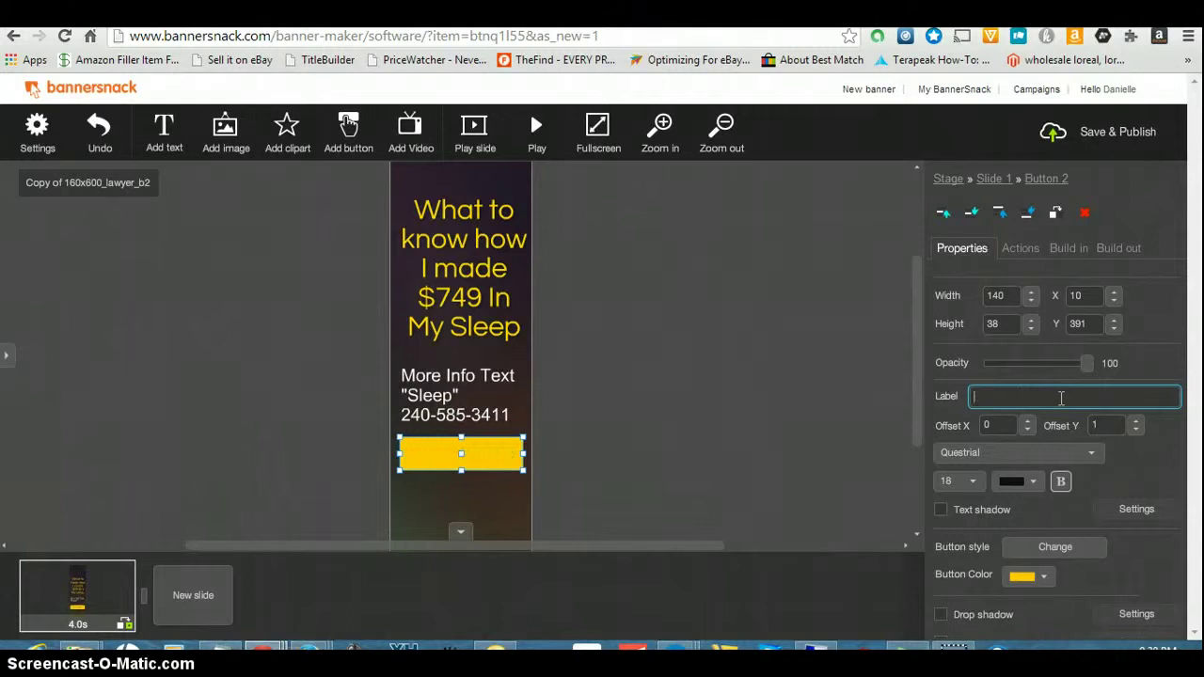
{"action": "left_click", "coordinate": [1005, 396]}
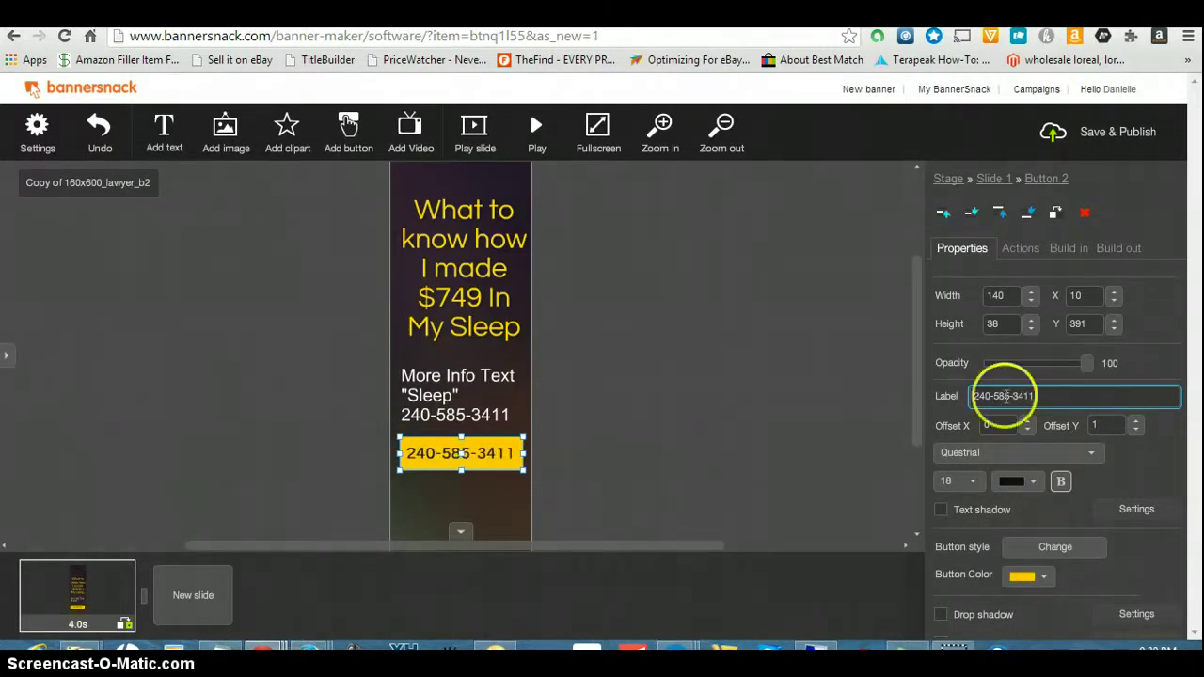
{"action": "left_click", "coordinate": [511, 410]}
- Delete the phone-number line, centre the remaining two lines, and narrow the text box to width 147
{"action": "left_click", "coordinate": [512, 410]}
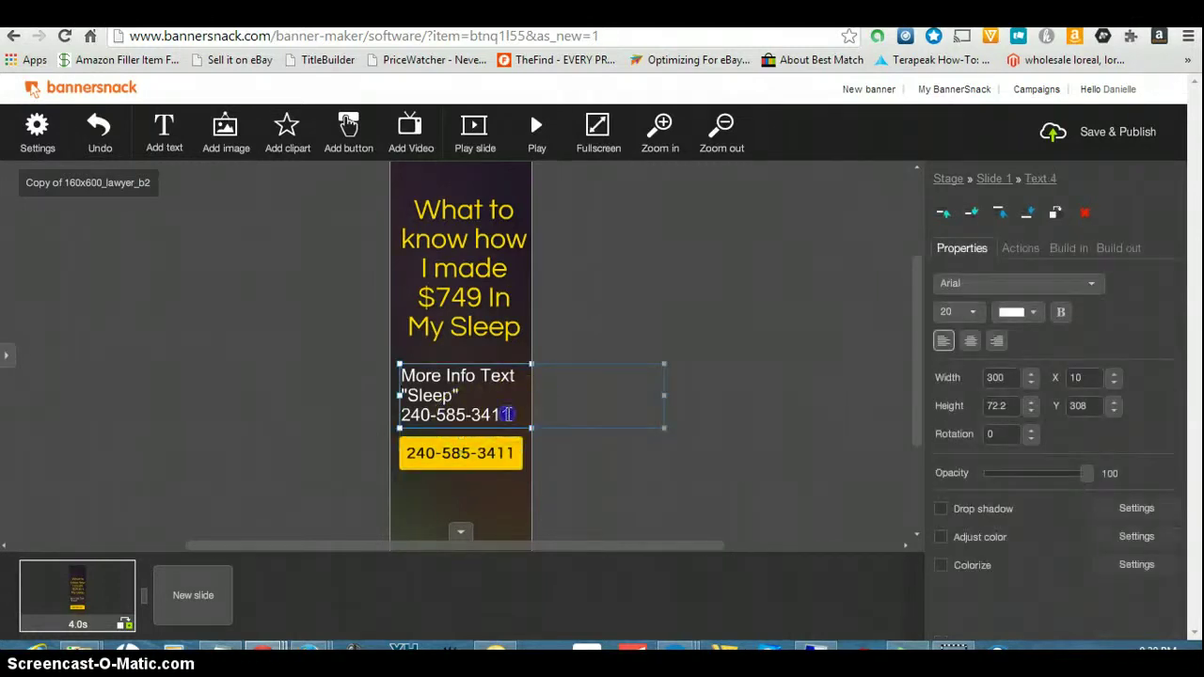
{"action": "key", "text": "BackSpace"}
{"action": "key", "text": "BackSpace"}
{"action": "key", "text": "BackSpace"}
{"action": "key", "text": "BackSpace"}
{"action": "key", "text": "BackSpace"}
{"action": "key", "text": "BackSpace"}
{"action": "key", "text": "BackSpace"}
{"action": "key", "text": "BackSpace"}
{"action": "key", "text": "BackSpace"}
{"action": "key", "text": "BackSpace"}
{"action": "key", "text": "BackSpace"}
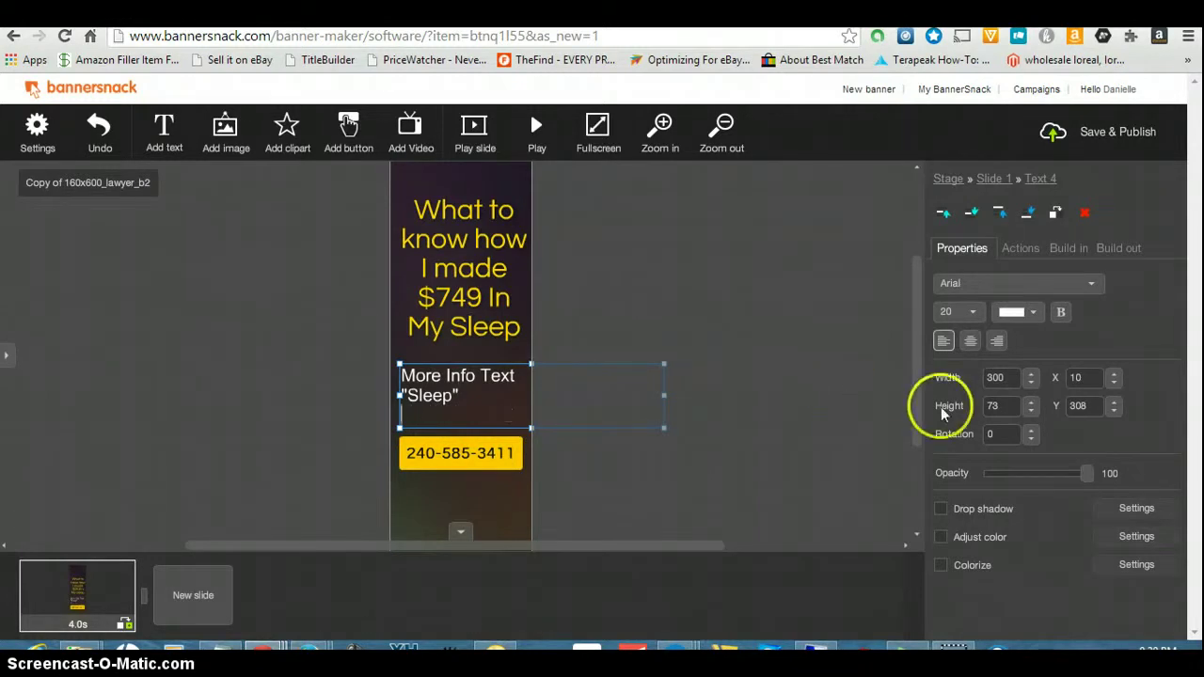
{"action": "left_click", "coordinate": [972, 343]}
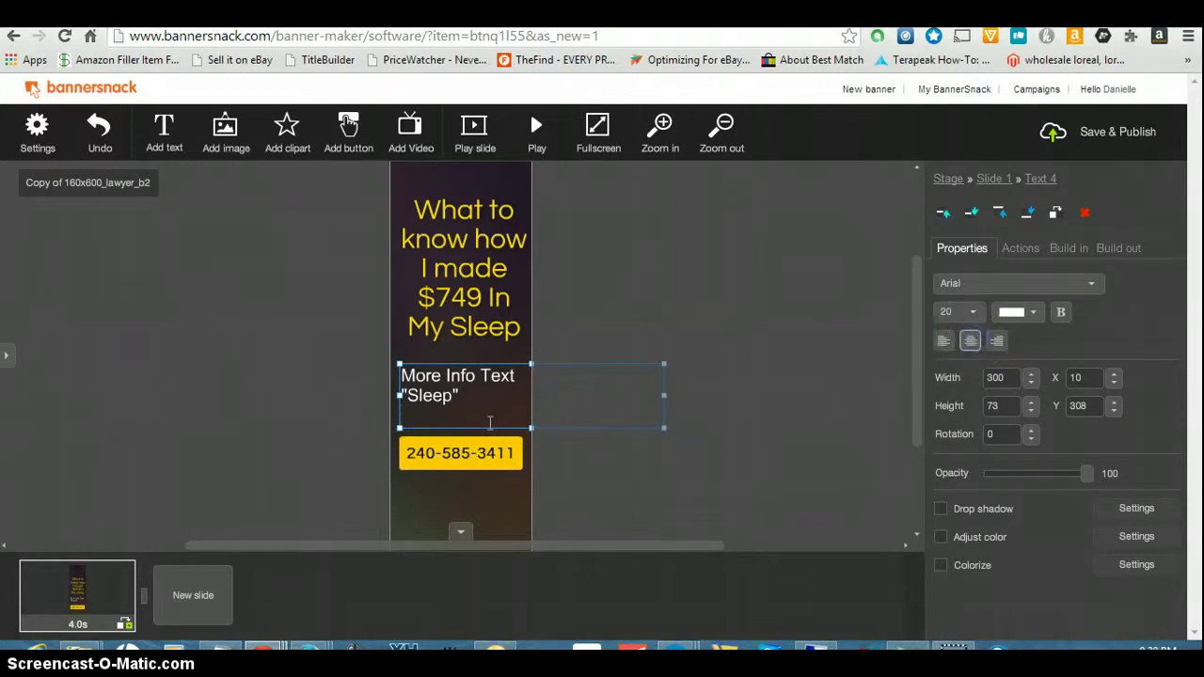
{"action": "left_click", "coordinate": [443, 370]}
{"action": "left_click_drag", "start_coordinate": [462, 396], "coordinate": [395, 360]}
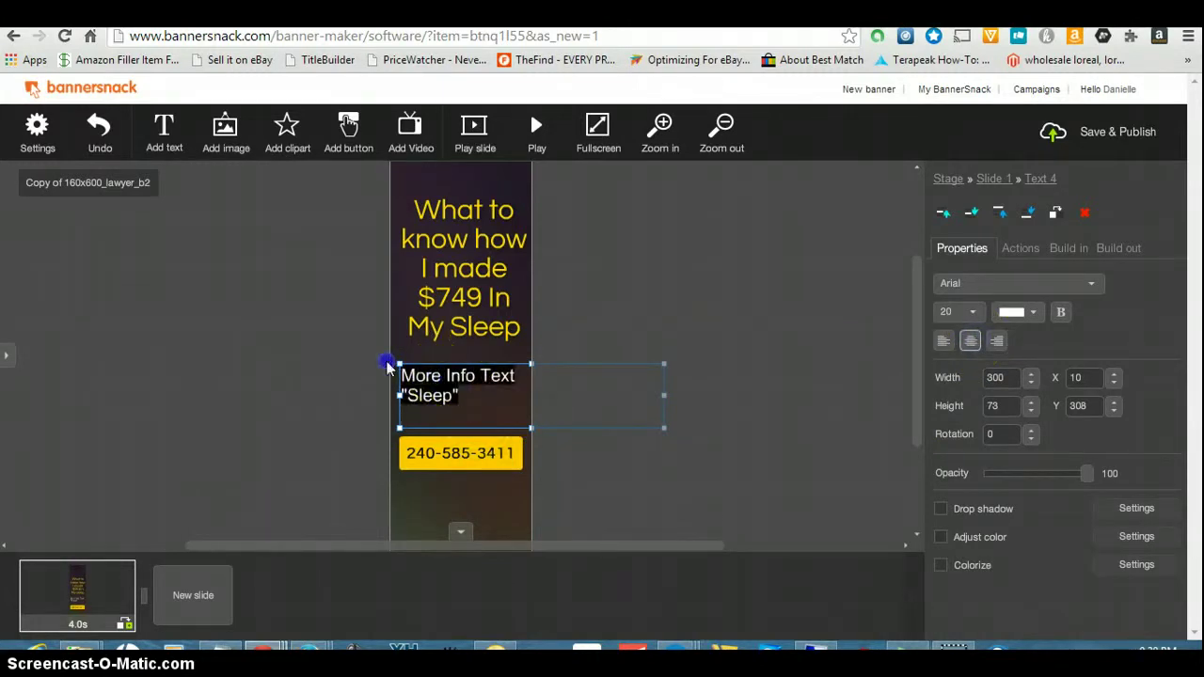
{"action": "left_click", "coordinate": [1080, 417]}
{"action": "left_click", "coordinate": [972, 341]}
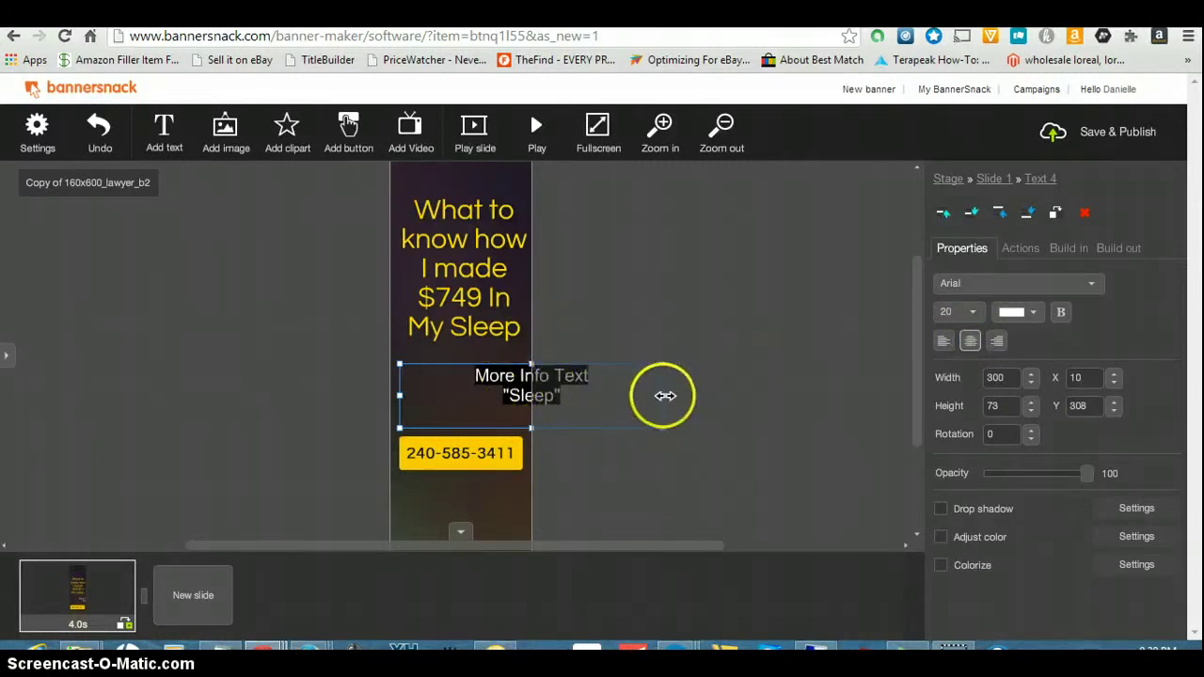
{"action": "left_click_drag", "start_coordinate": [662, 396], "coordinate": [529, 372]}
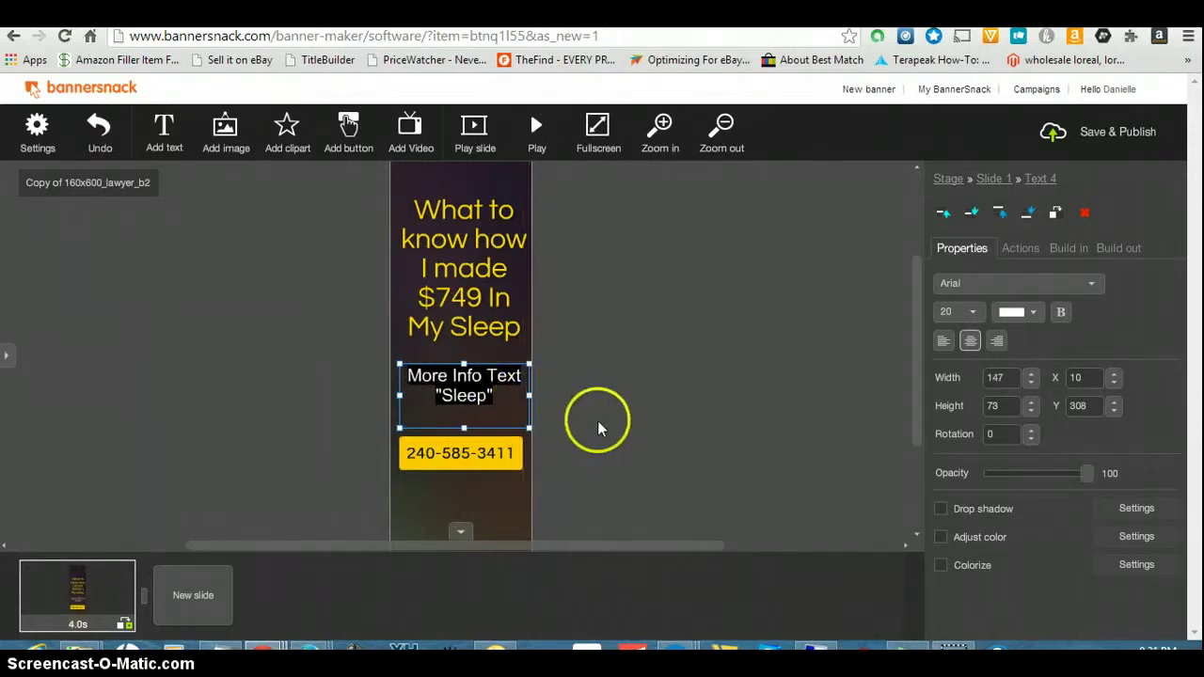
{"action": "left_click", "coordinate": [537, 414]}
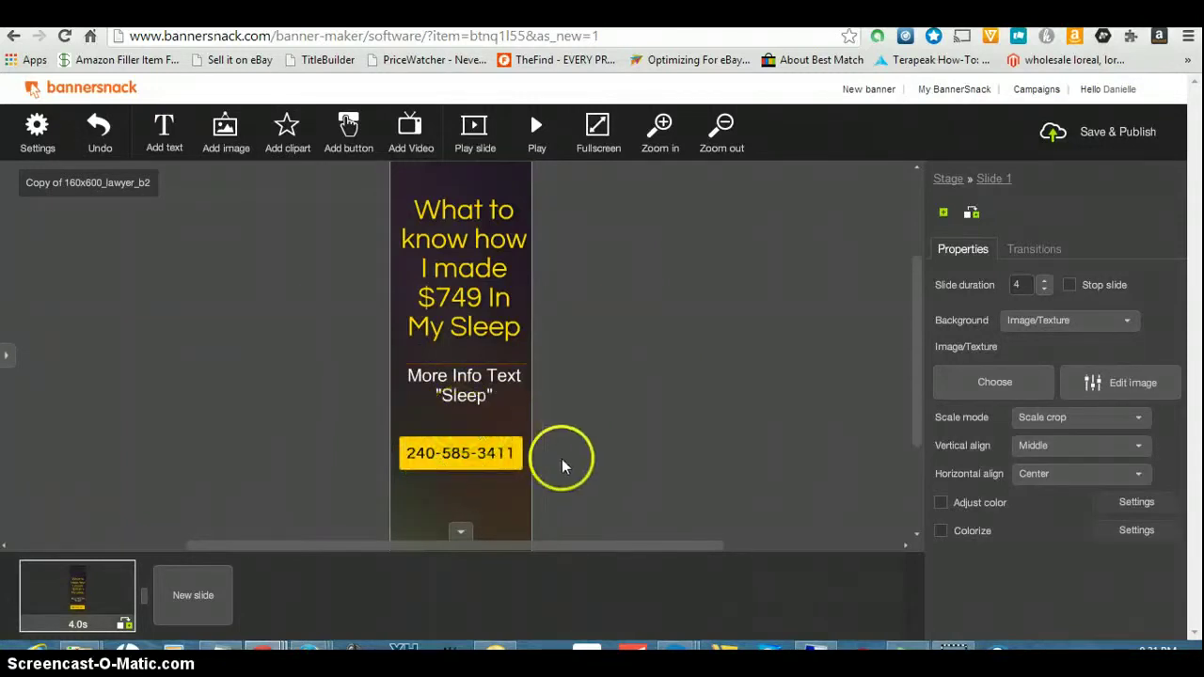
{"action": "left_click", "coordinate": [460, 379]}
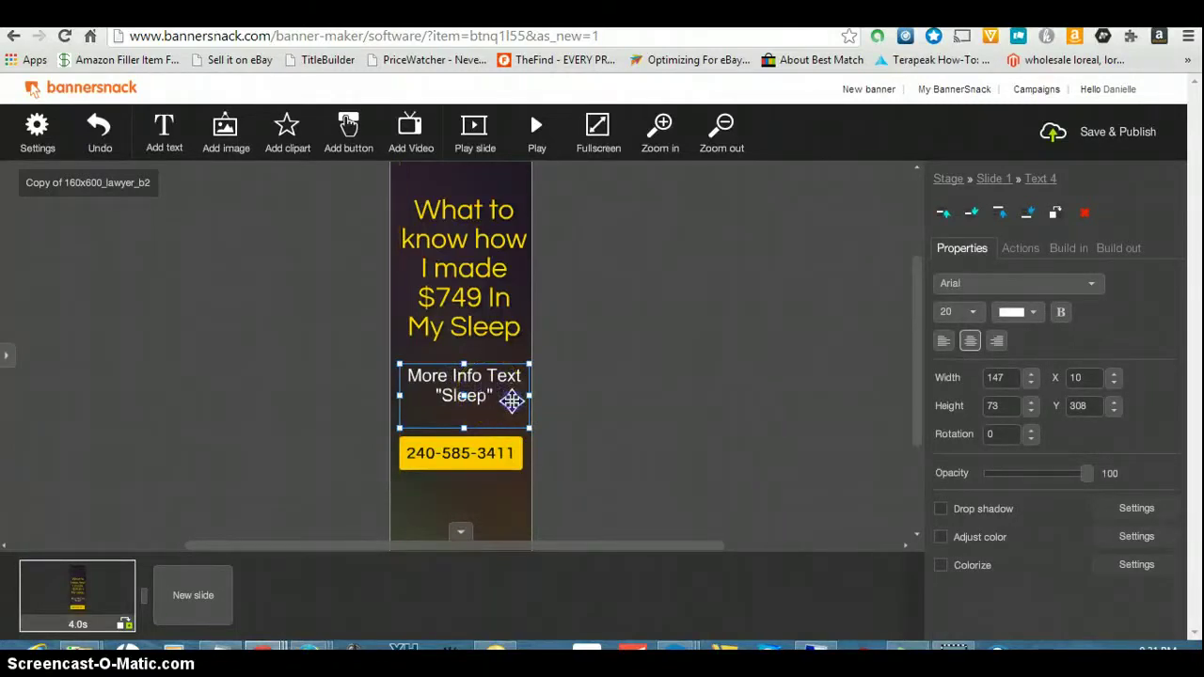
{"action": "left_click", "coordinate": [484, 395]}
{"action": "left_click", "coordinate": [424, 385]}
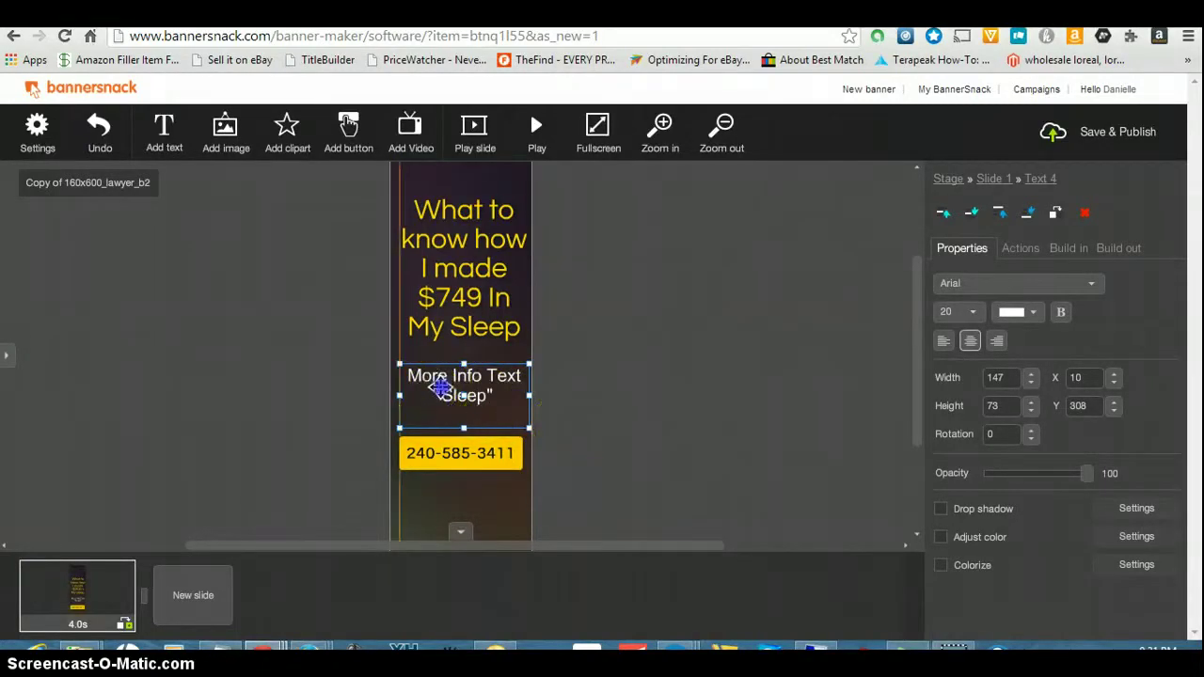
{"action": "left_click", "coordinate": [498, 395]}
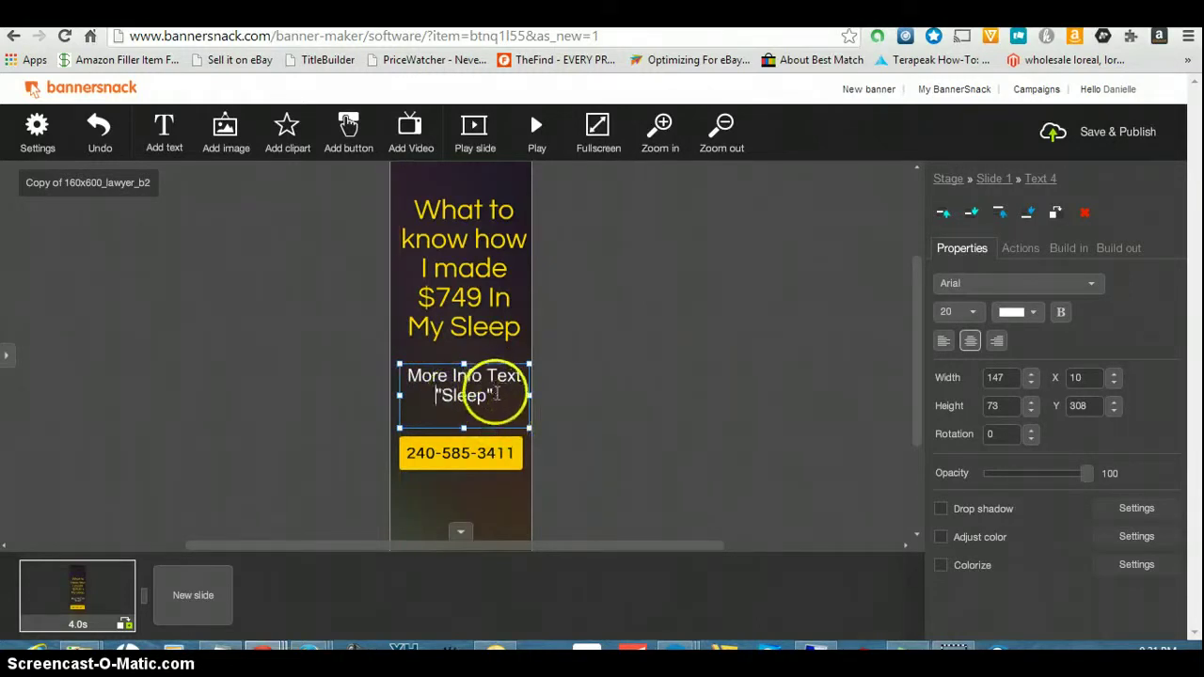
{"action": "key", "text": "Return"}
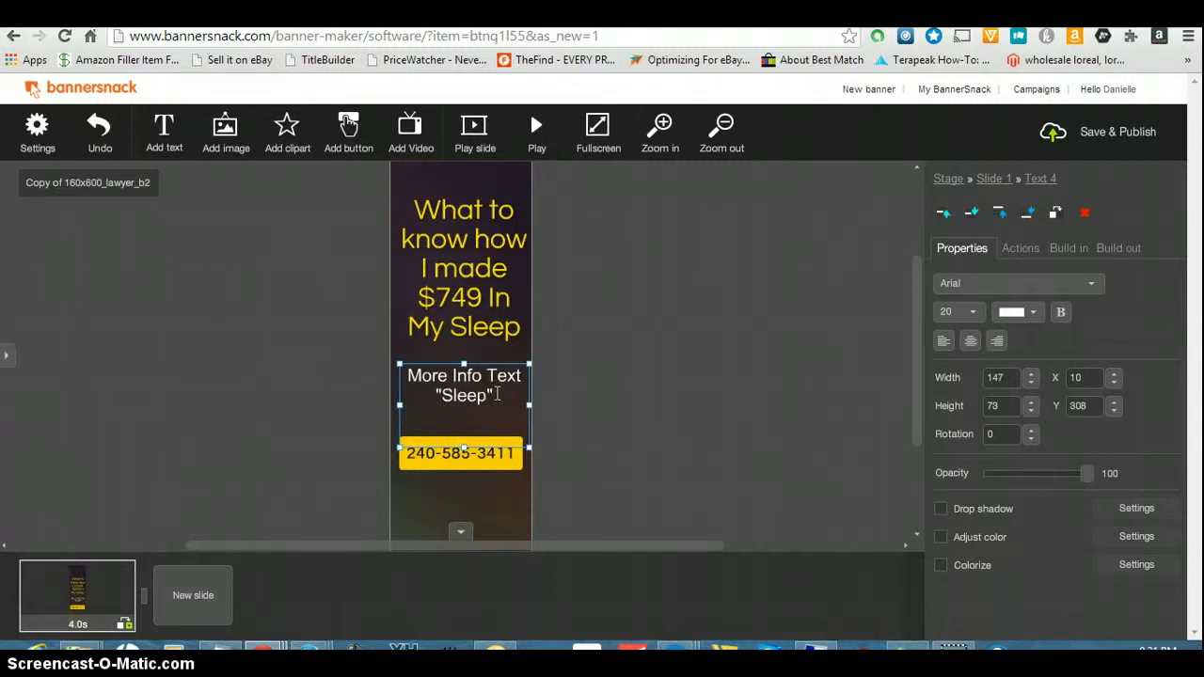
{"action": "type", "text": "To"}
{"action": "left_click", "coordinate": [504, 491]}
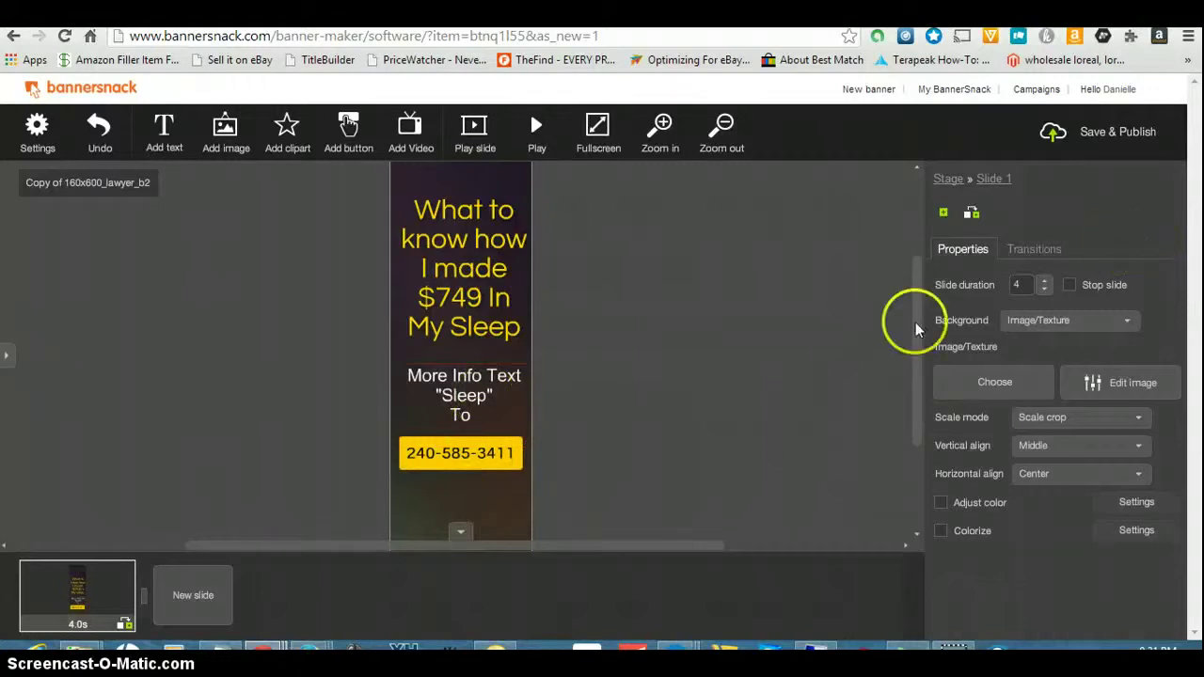
{"action": "mouse_move", "coordinate": [916, 352]}
{"action": "left_mouse_down"}
{"action": "mouse_move", "coordinate": [913, 304]}
{"action": "mouse_move", "coordinate": [927, 344]}
{"action": "left_mouse_up"}
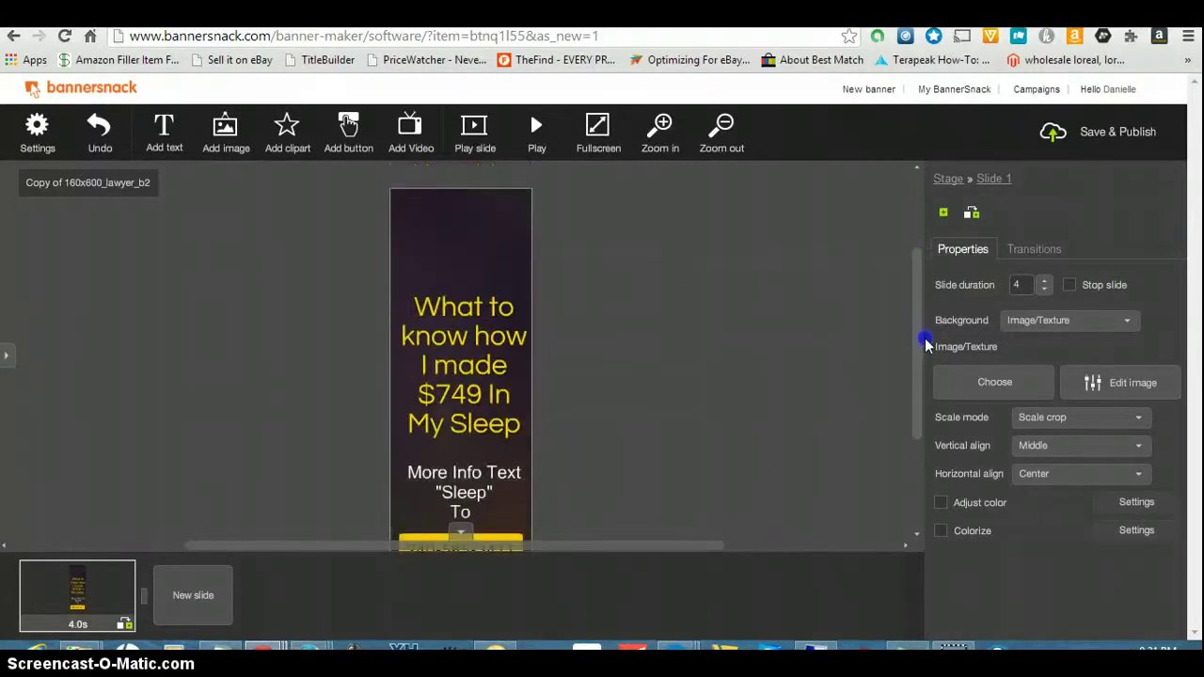
- Browse the clipart gallery's Cursors and Vector arts categories, then move on to the Stock images
{"action": "left_click", "coordinate": [275, 129]}
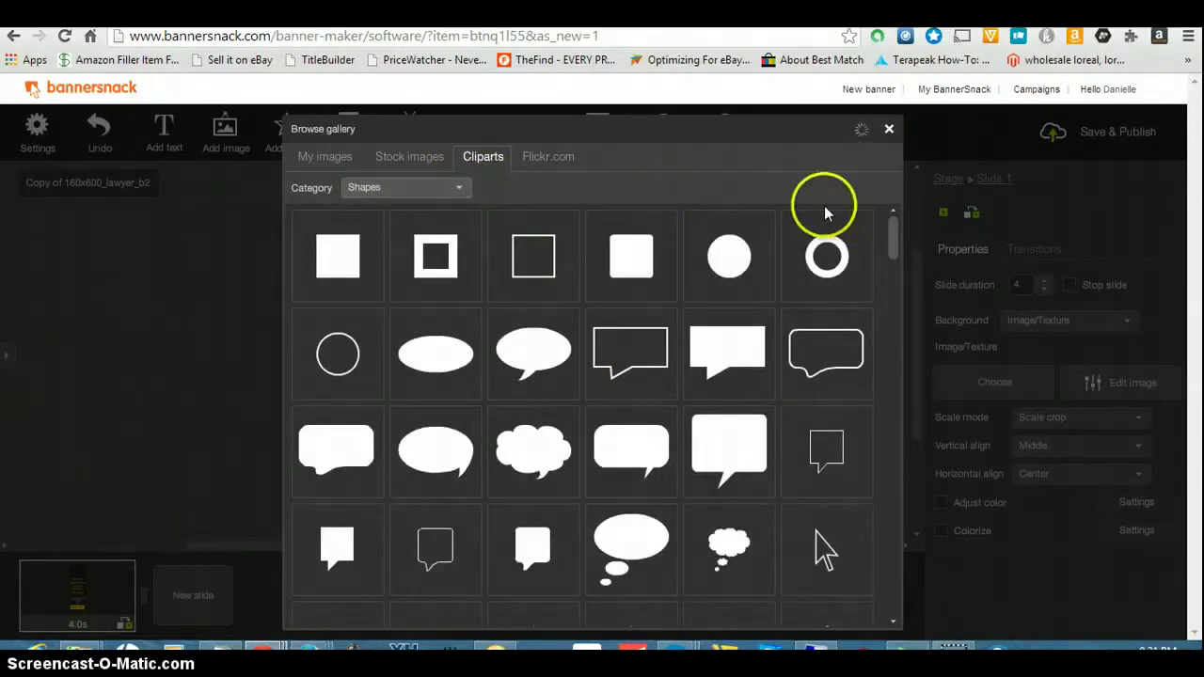
{"action": "mouse_move", "coordinate": [894, 242]}
{"action": "left_mouse_down"}
{"action": "mouse_move", "coordinate": [889, 301]}
{"action": "mouse_move", "coordinate": [880, 233]}
{"action": "left_mouse_up"}
{"action": "left_click", "coordinate": [438, 252]}
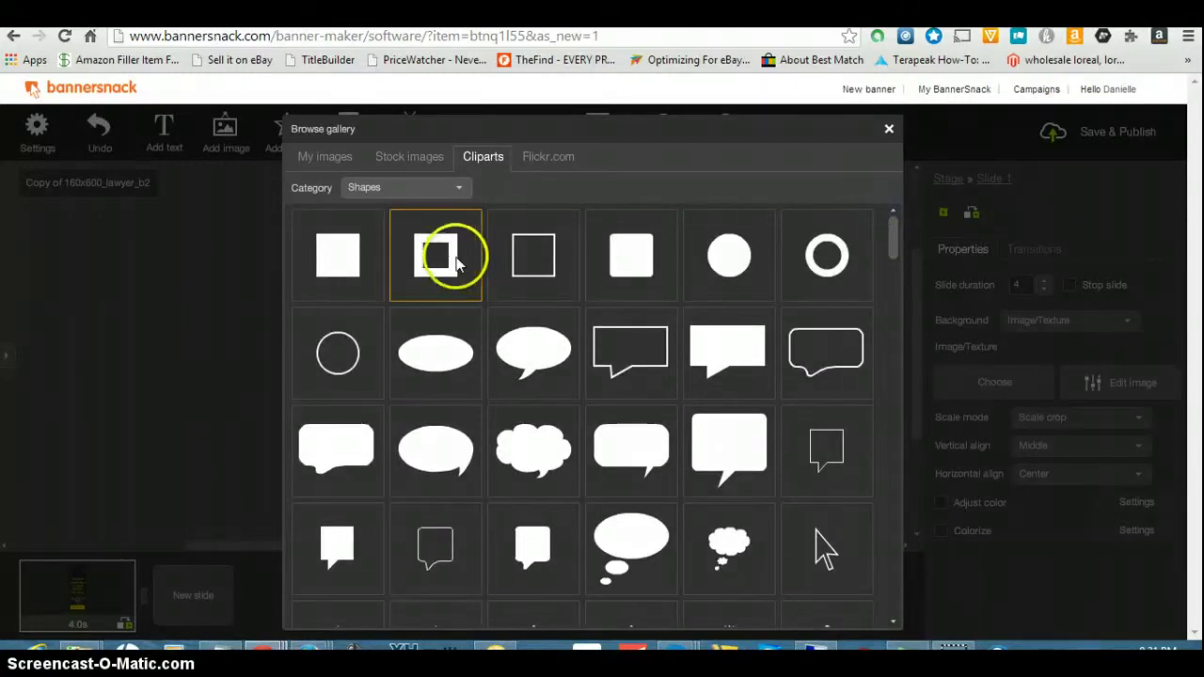
{"action": "left_click", "coordinate": [450, 192]}
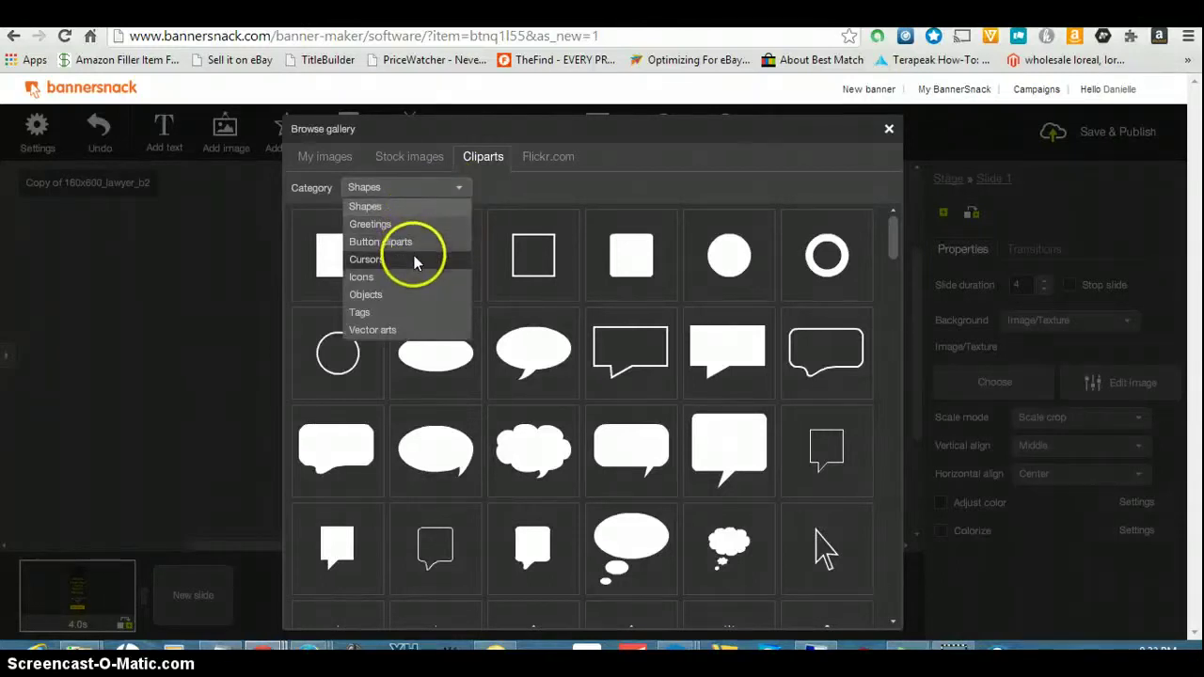
{"action": "left_click", "coordinate": [414, 259]}
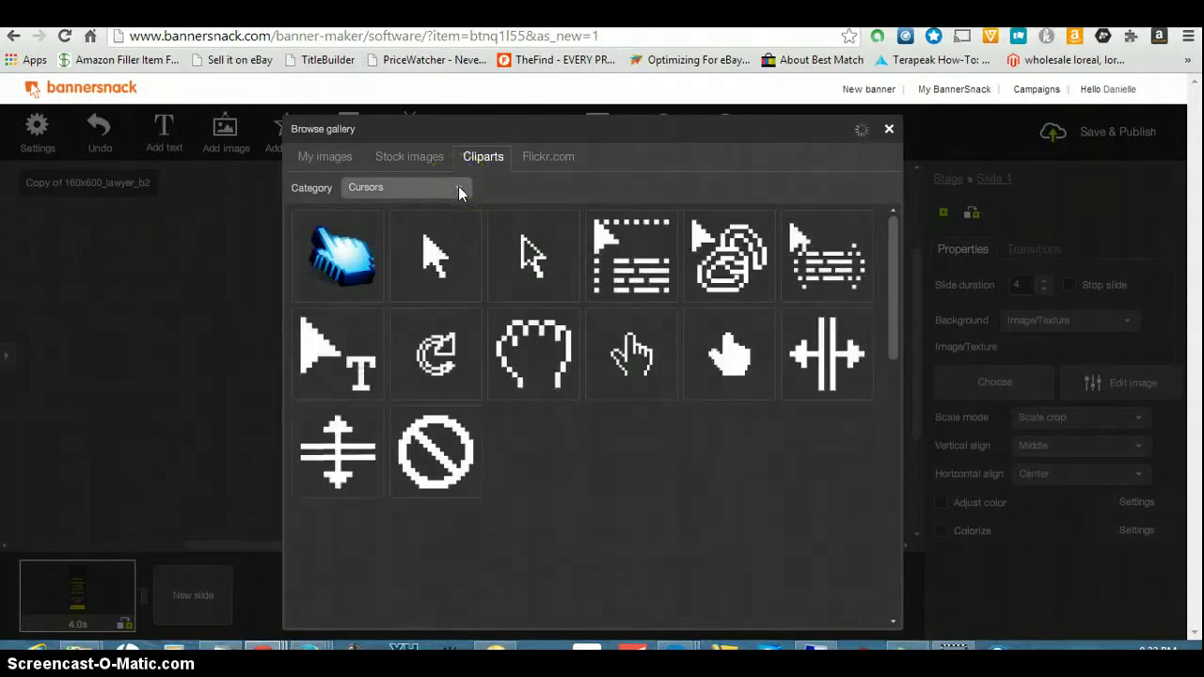
{"action": "left_click", "coordinate": [459, 188]}
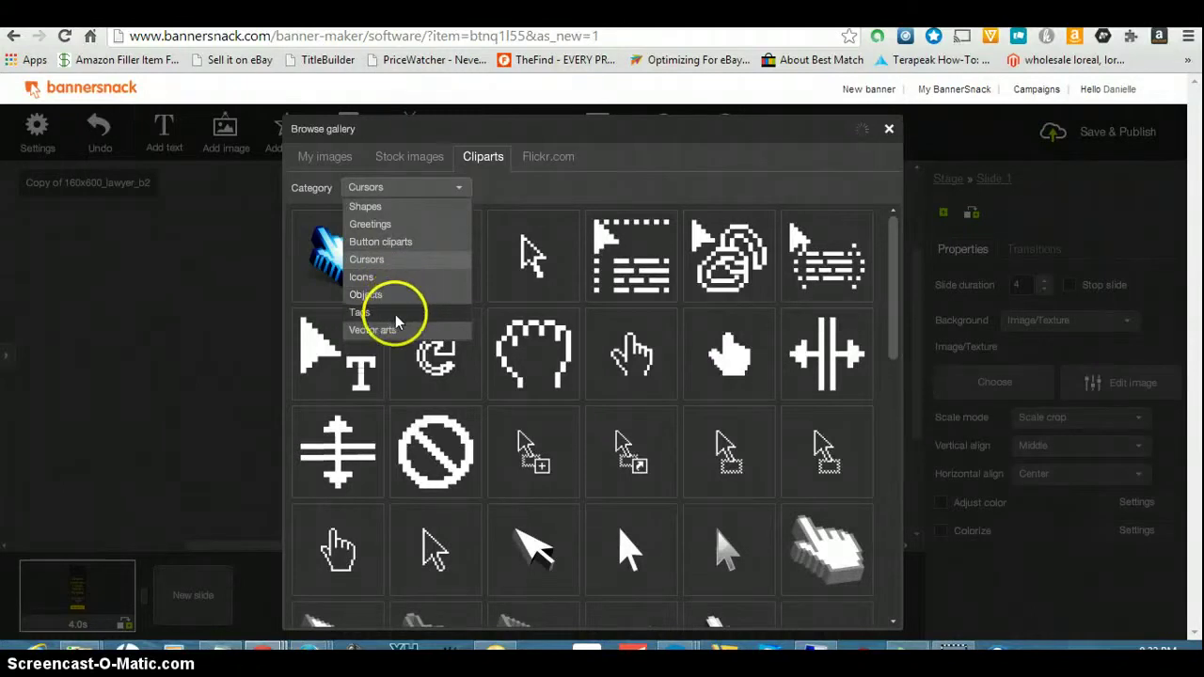
{"action": "left_click", "coordinate": [399, 327]}
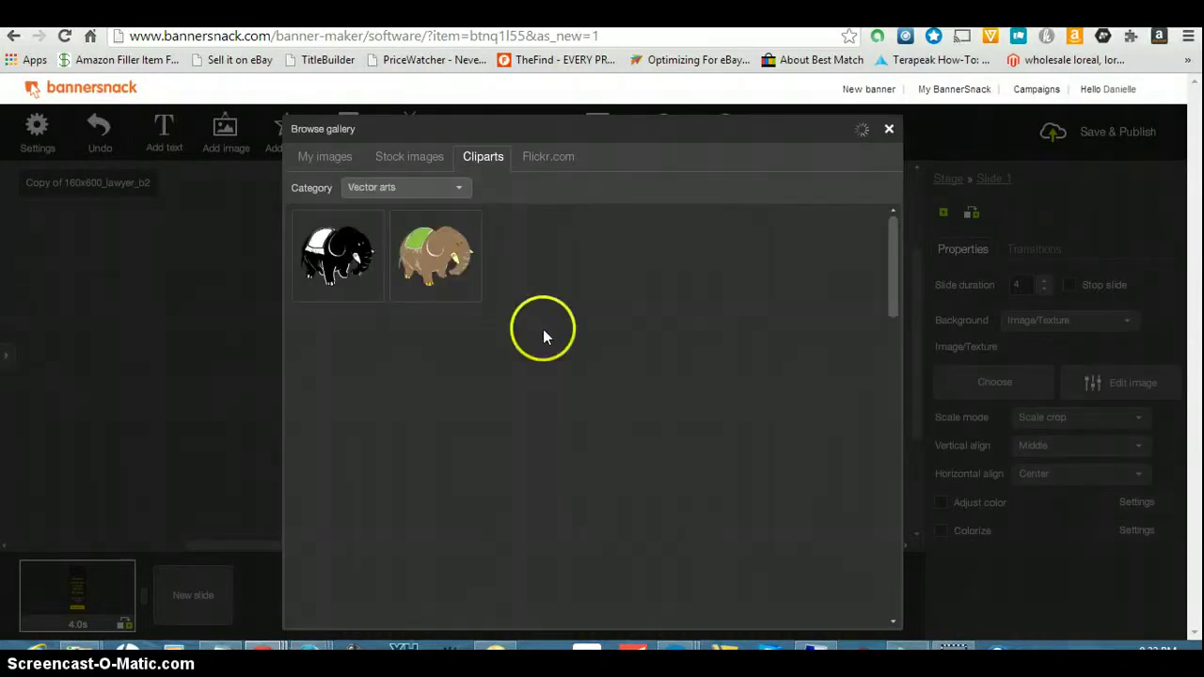
{"action": "left_click", "coordinate": [462, 188]}
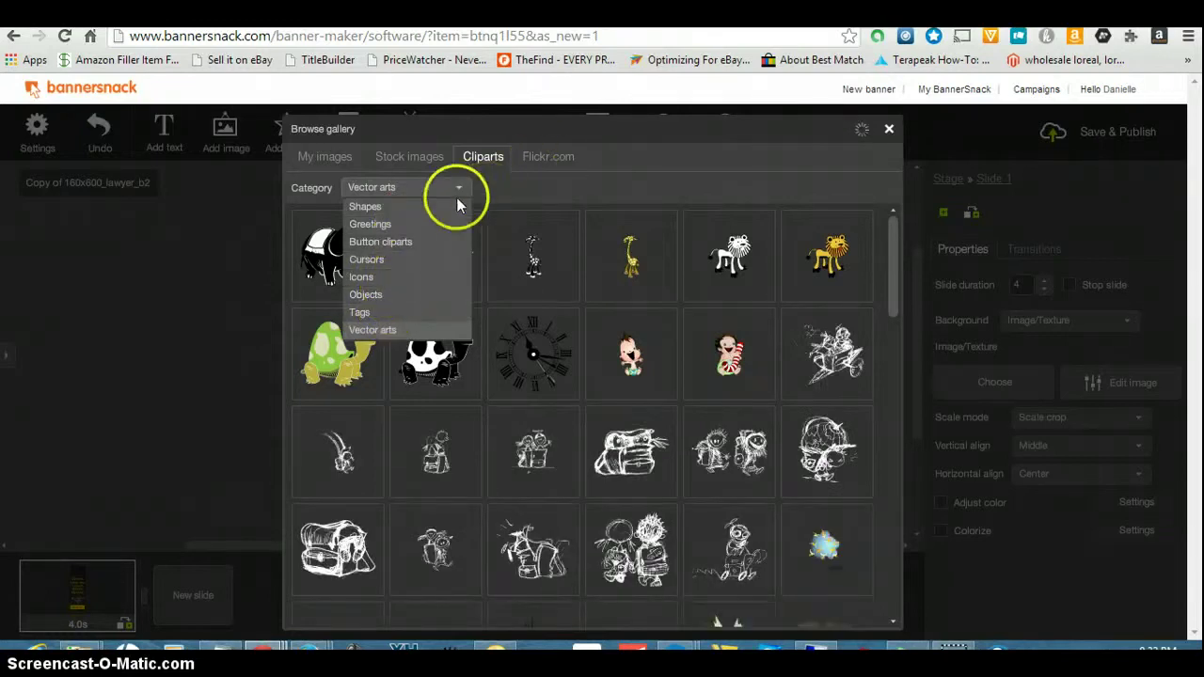
{"action": "left_click", "coordinate": [414, 156]}
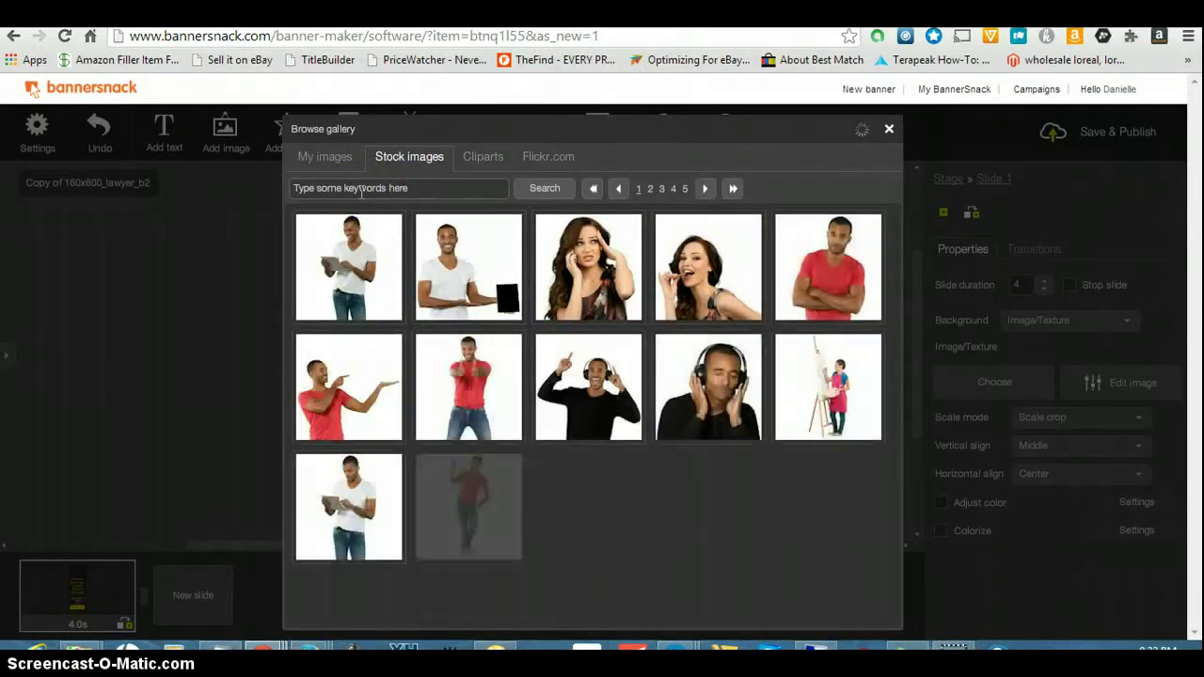
- Search stock photos for 'women on cellphone', then 'women on mobile phone', then enter 'woman'
{"action": "left_click", "coordinate": [362, 189]}
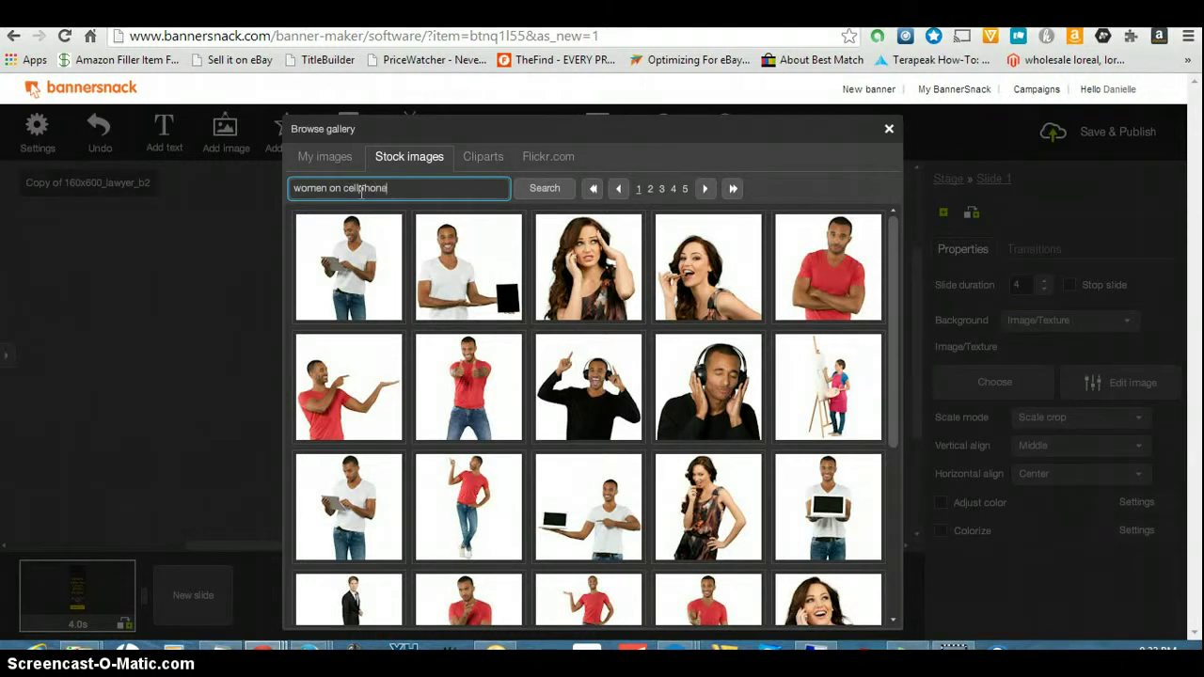
{"action": "left_click", "coordinate": [544, 191]}
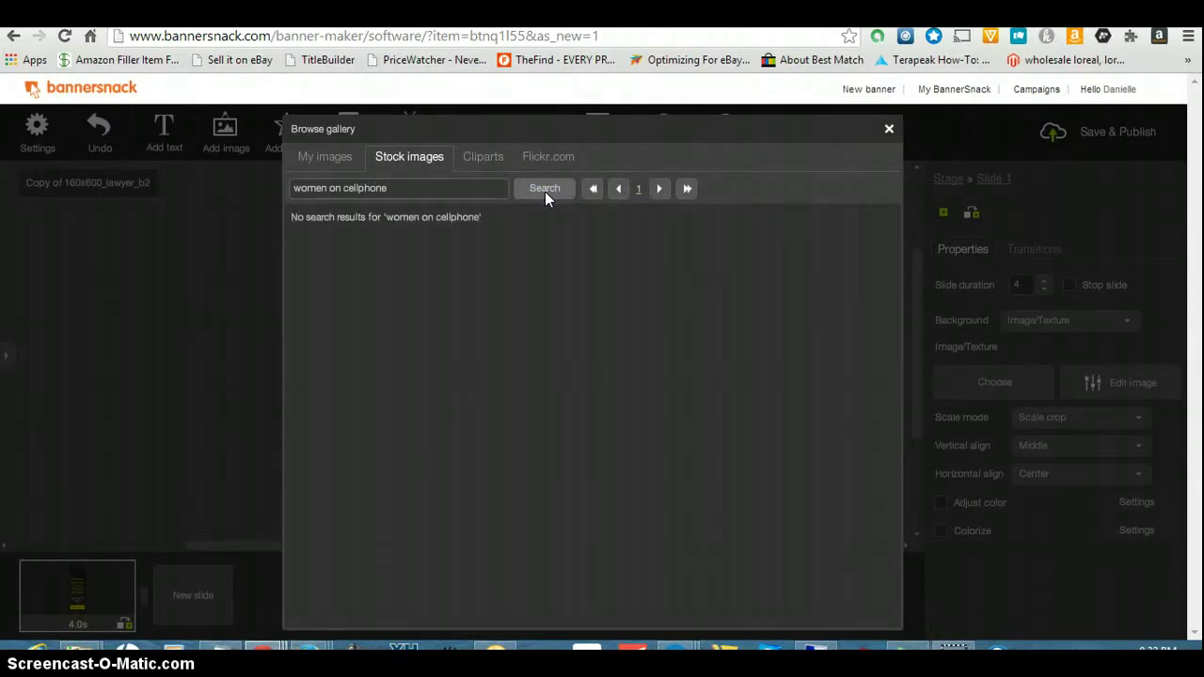
{"action": "left_click_drag", "start_coordinate": [403, 188], "coordinate": [252, 195]}
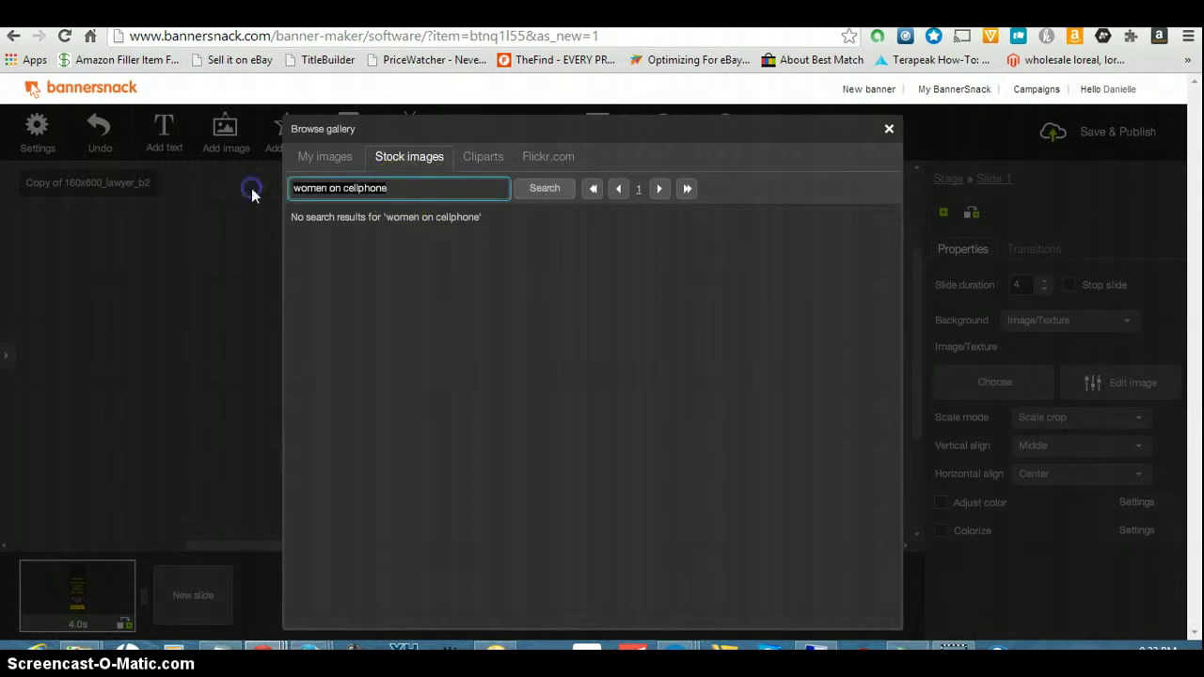
{"action": "type", "text": "women o"}
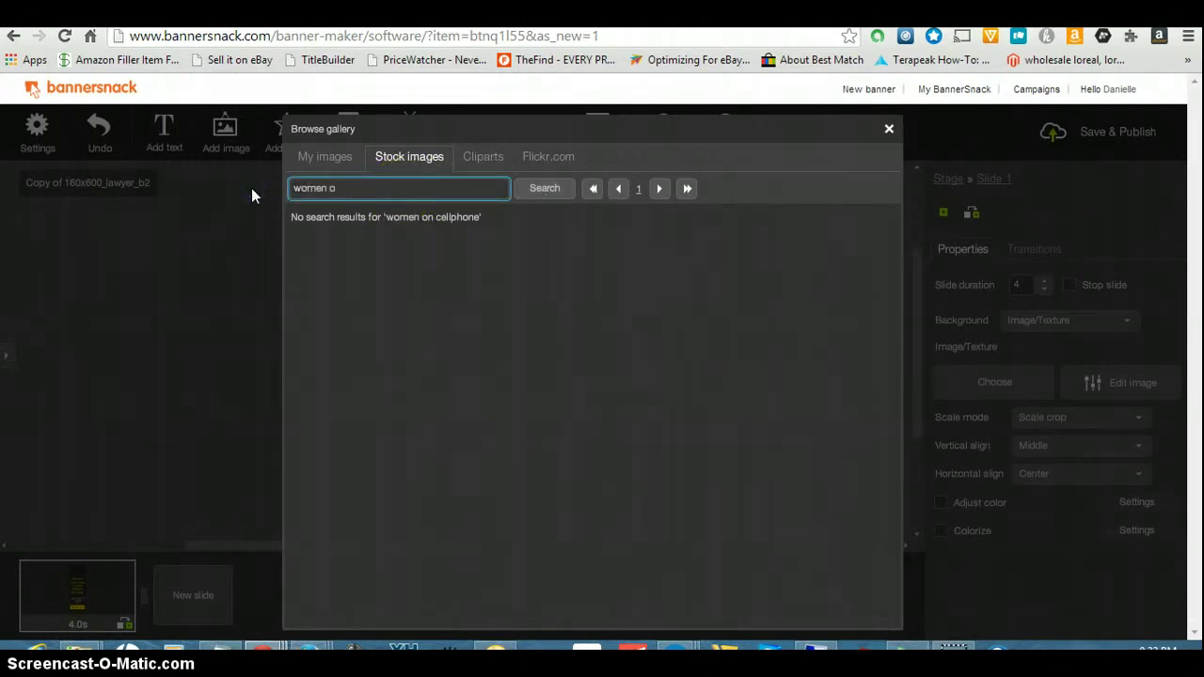
{"action": "type", "text": "n mobile phone"}
{"action": "left_click", "coordinate": [546, 197]}
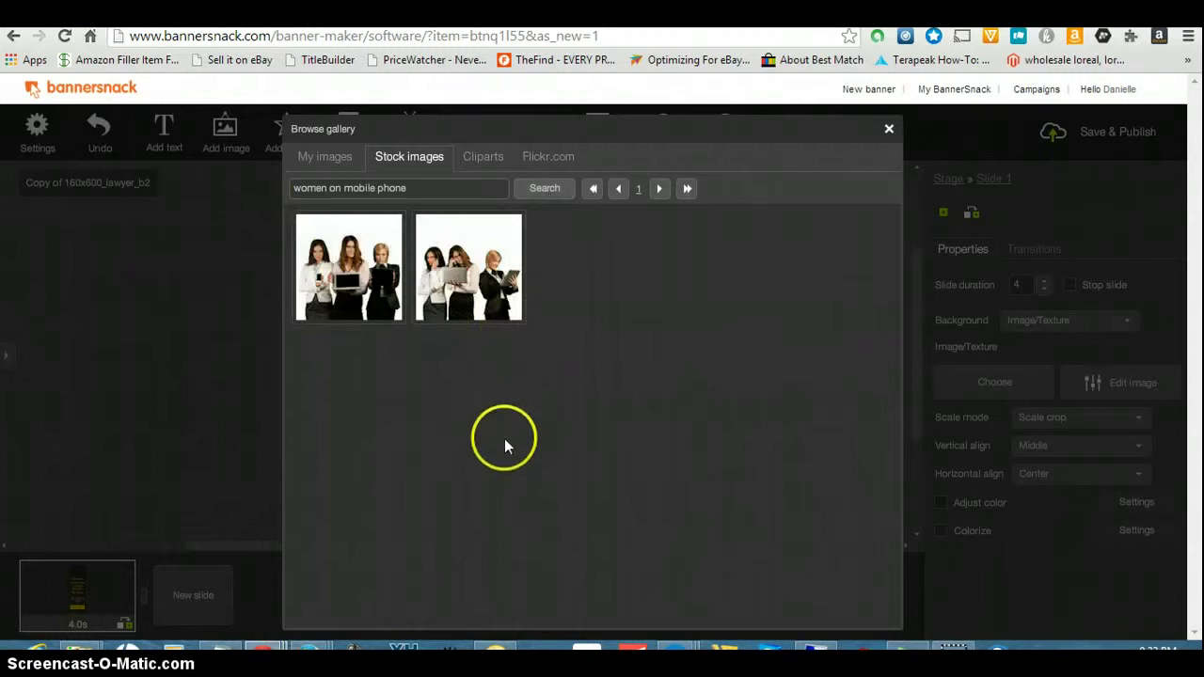
{"action": "left_click_drag", "start_coordinate": [425, 187], "coordinate": [258, 179]}
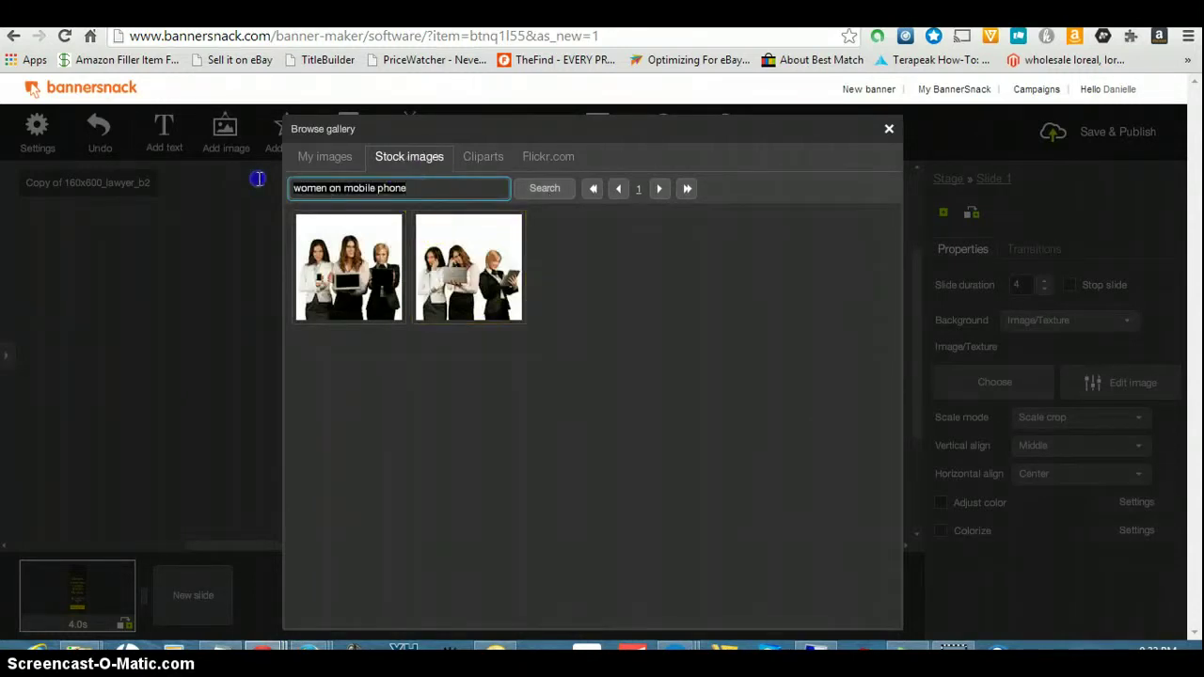
{"action": "key", "text": "BackSpace"}
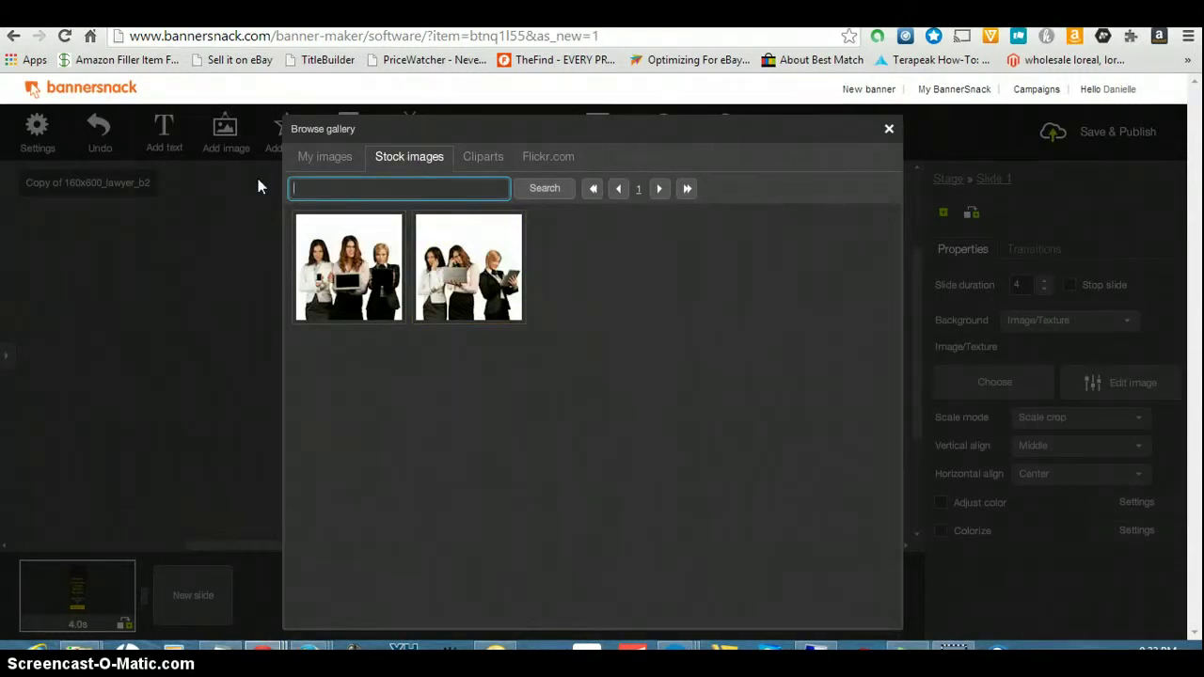
{"action": "type", "text": "woman"}
- Run the 'woman' search and import a chosen photo as the background of the entire banner
{"action": "left_click", "coordinate": [542, 187]}
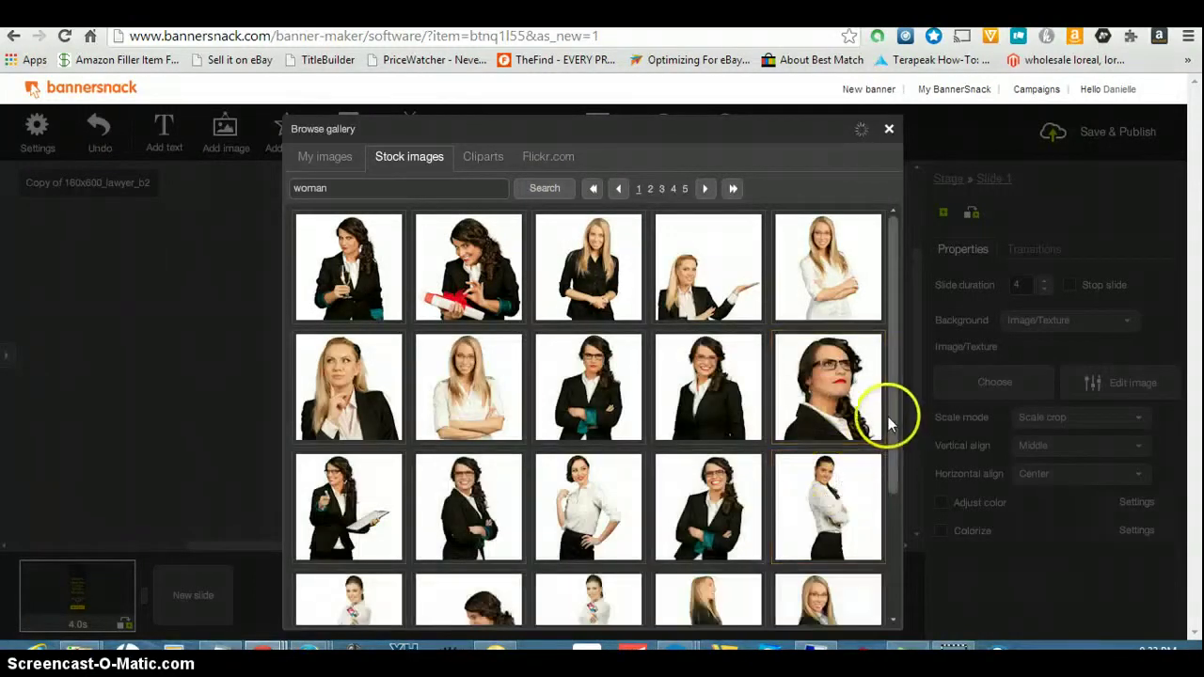
{"action": "left_click_drag", "start_coordinate": [894, 424], "coordinate": [909, 603]}
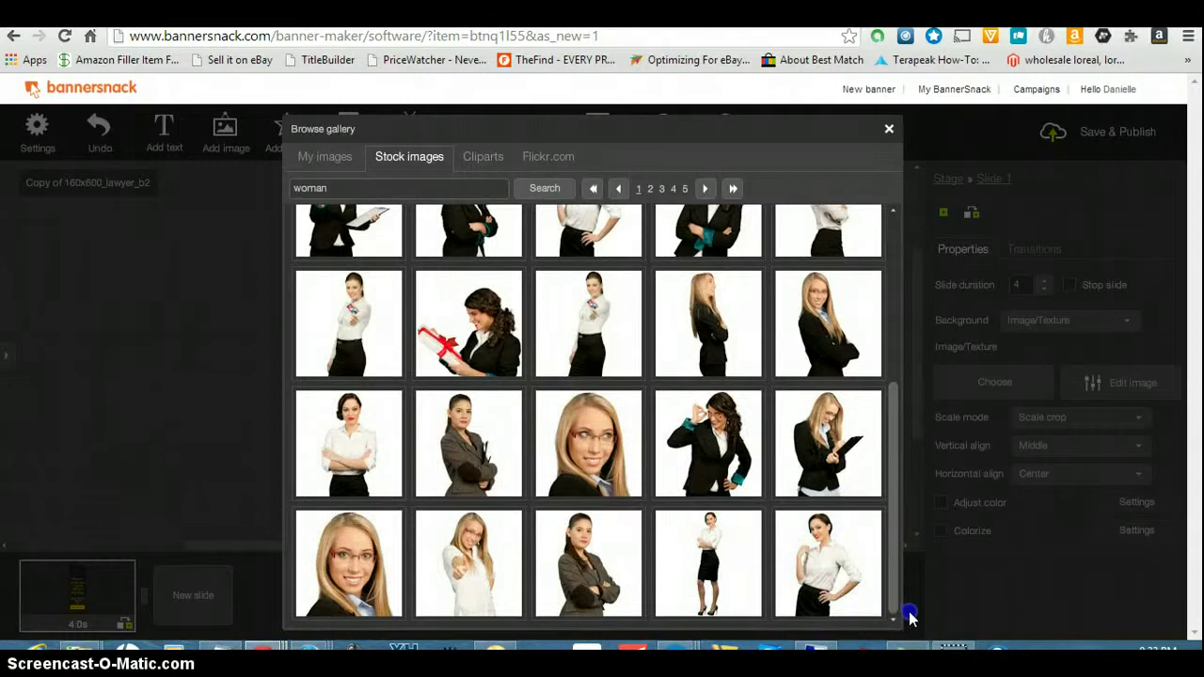
{"action": "left_click_drag", "start_coordinate": [910, 617], "coordinate": [909, 615]}
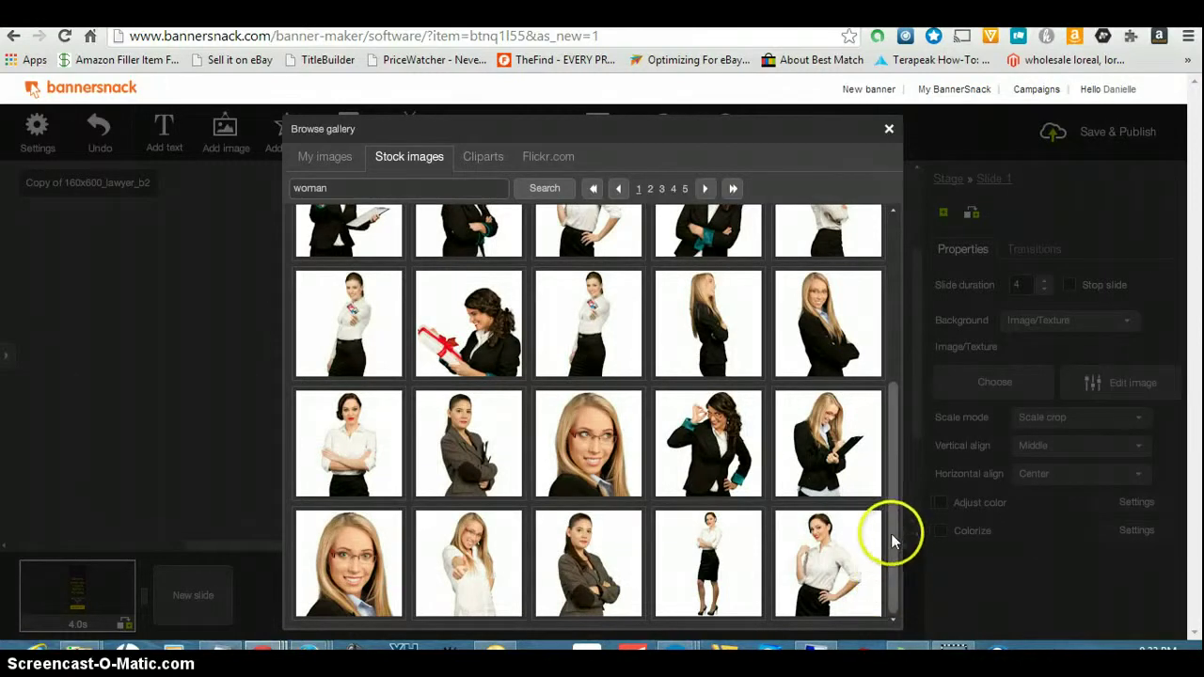
{"action": "scroll", "coordinate": [892, 541], "scroll_direction": "up", "scroll_amount": 1}
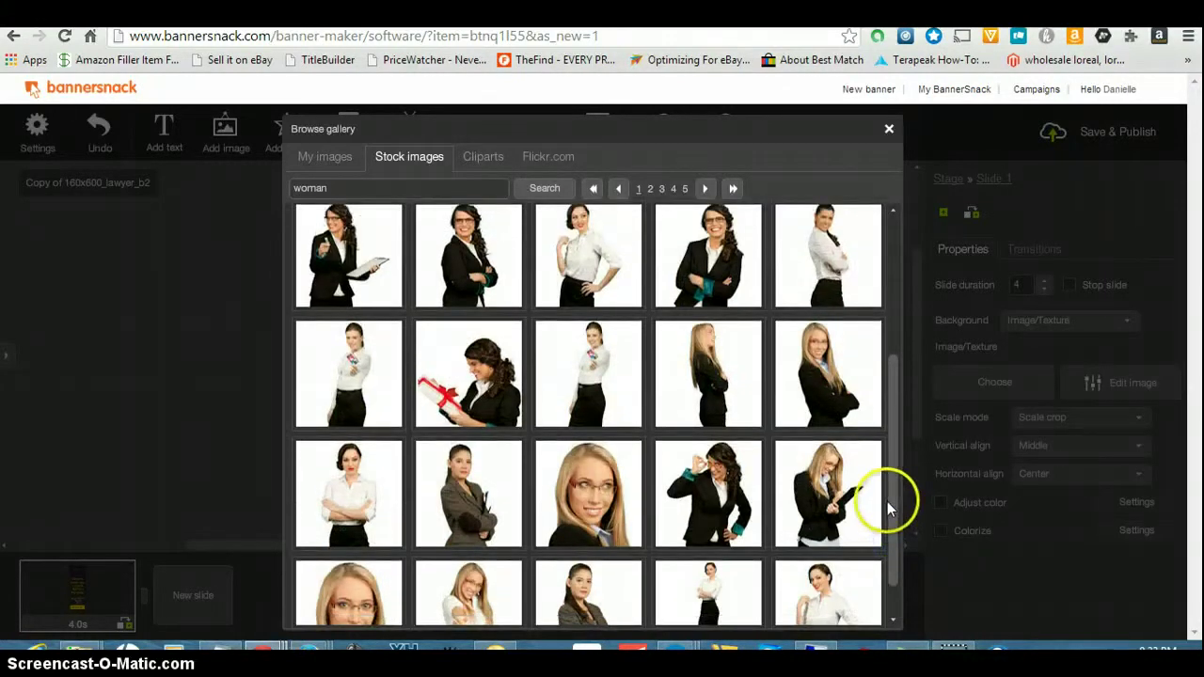
{"action": "mouse_move", "coordinate": [881, 581]}
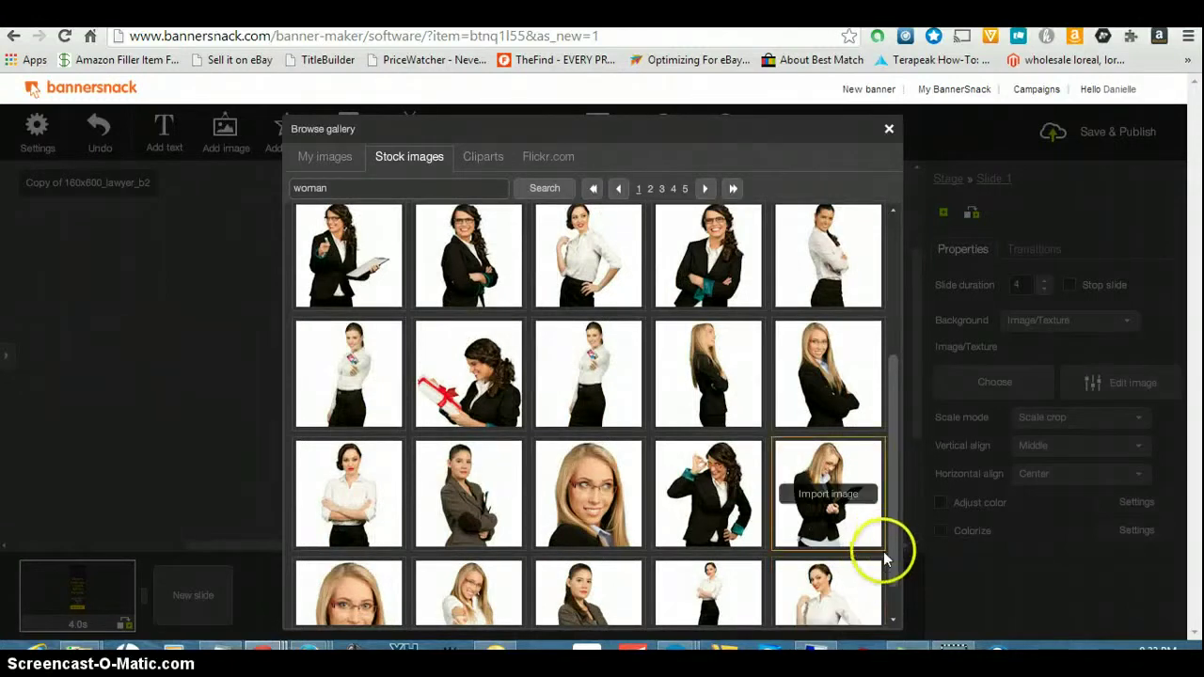
{"action": "left_click", "coordinate": [896, 621]}
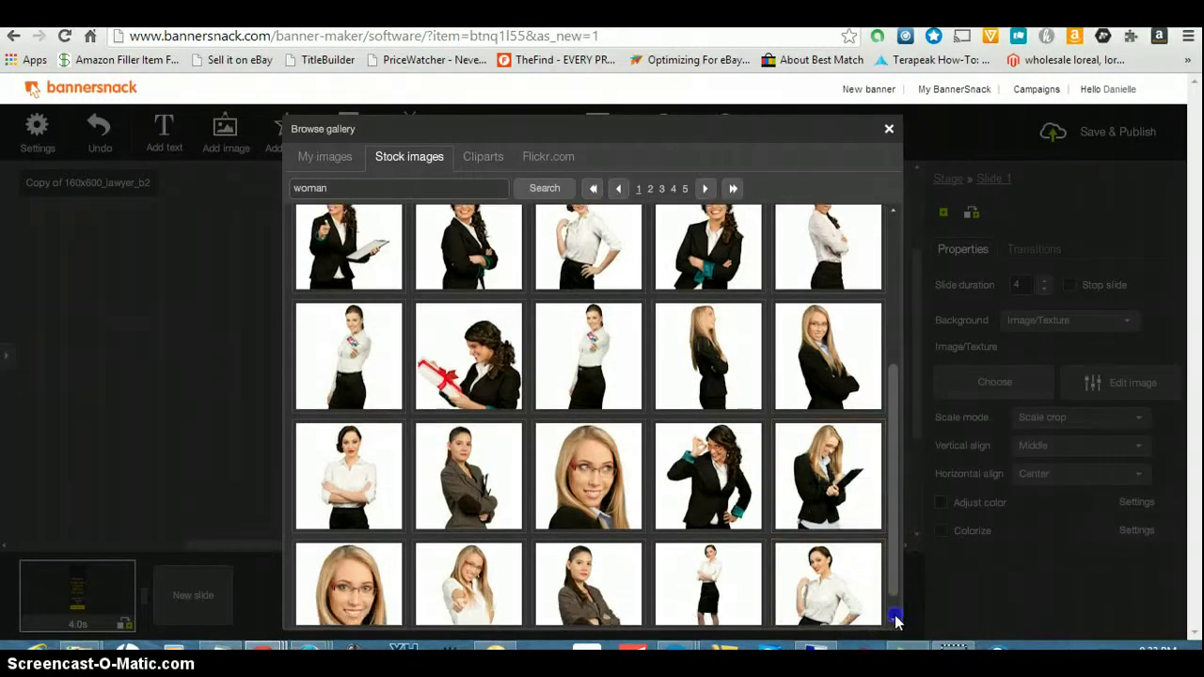
{"action": "left_click", "coordinate": [896, 621]}
{"action": "left_click", "coordinate": [353, 565]}
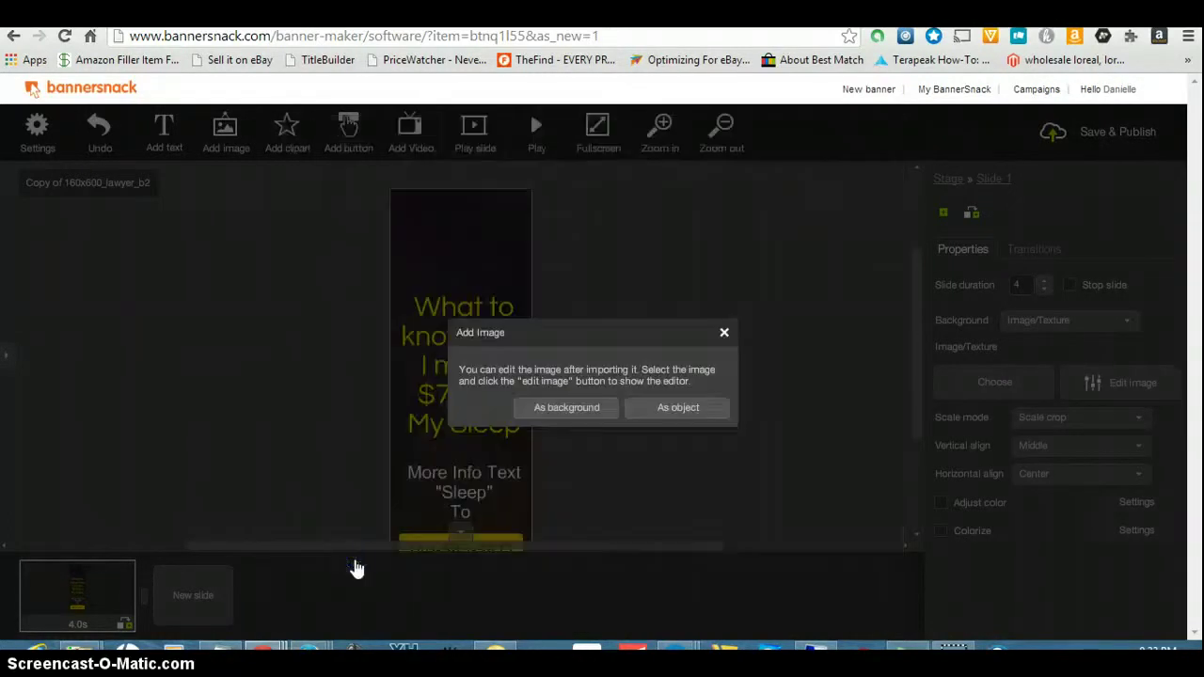
{"action": "left_click", "coordinate": [588, 419]}
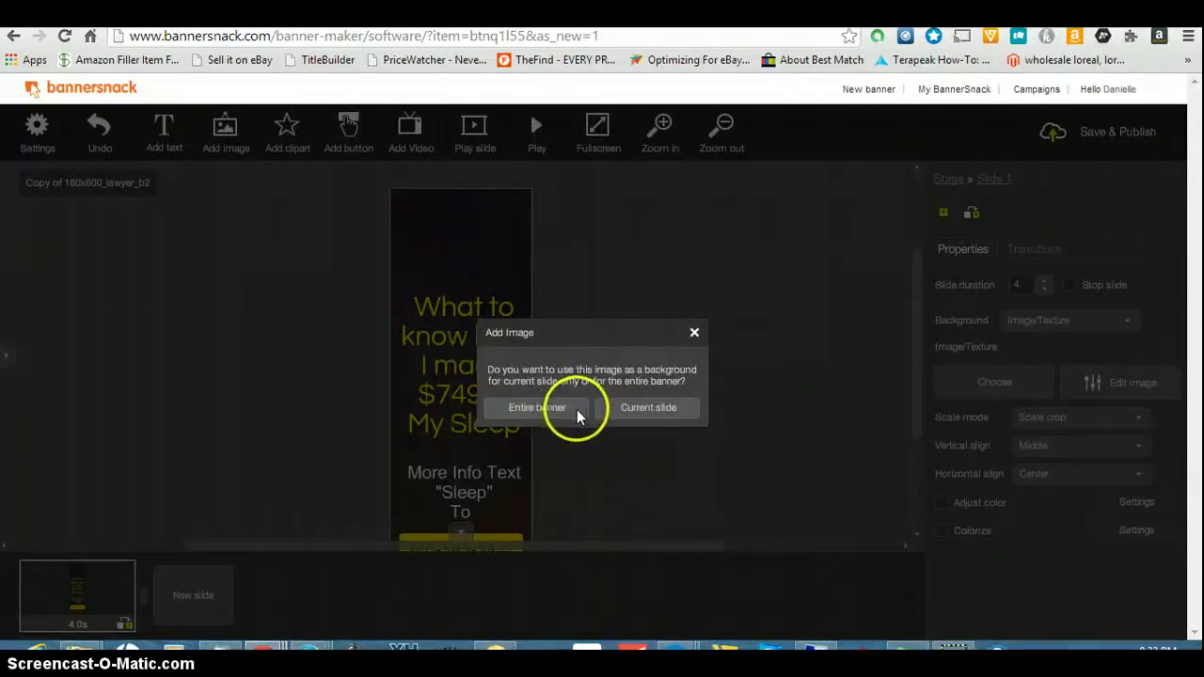
{"action": "left_click", "coordinate": [577, 411]}
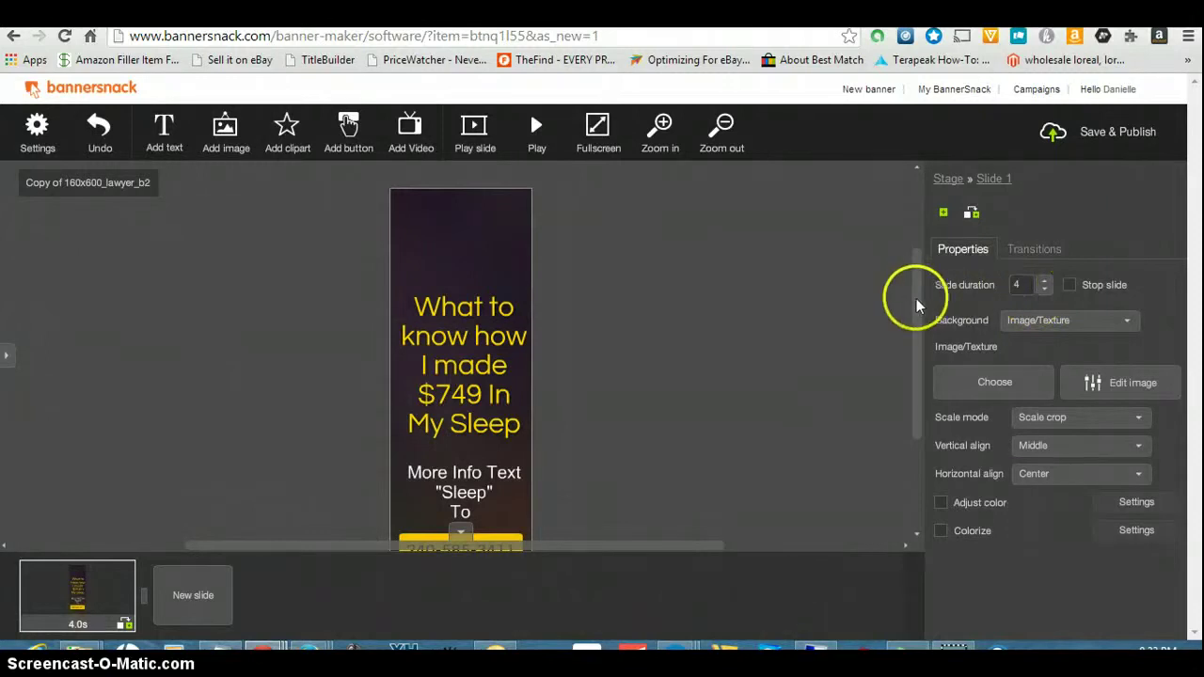
- Reopen the gallery on the Stock images showing the 'woman' search results
{"action": "mouse_move", "coordinate": [917, 305]}
{"action": "left_mouse_down"}
{"action": "mouse_move", "coordinate": [927, 349]}
{"action": "mouse_move", "coordinate": [923, 288]}
{"action": "mouse_move", "coordinate": [926, 305]}
{"action": "left_mouse_up"}
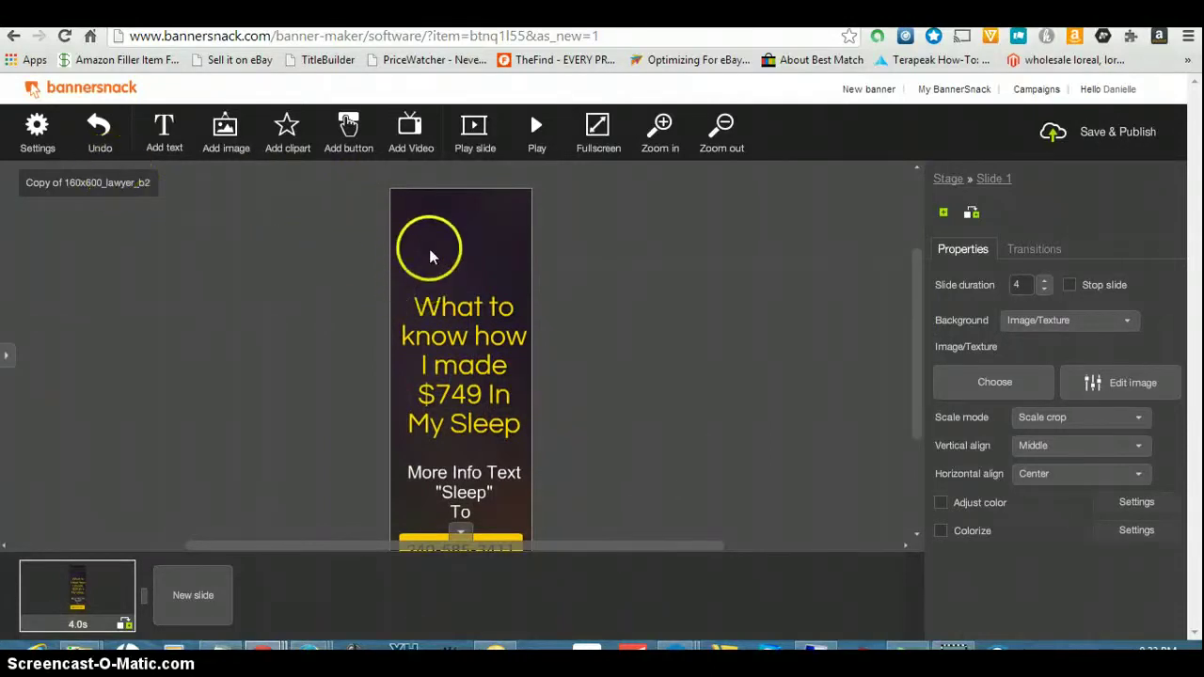
{"action": "left_click", "coordinate": [285, 133]}
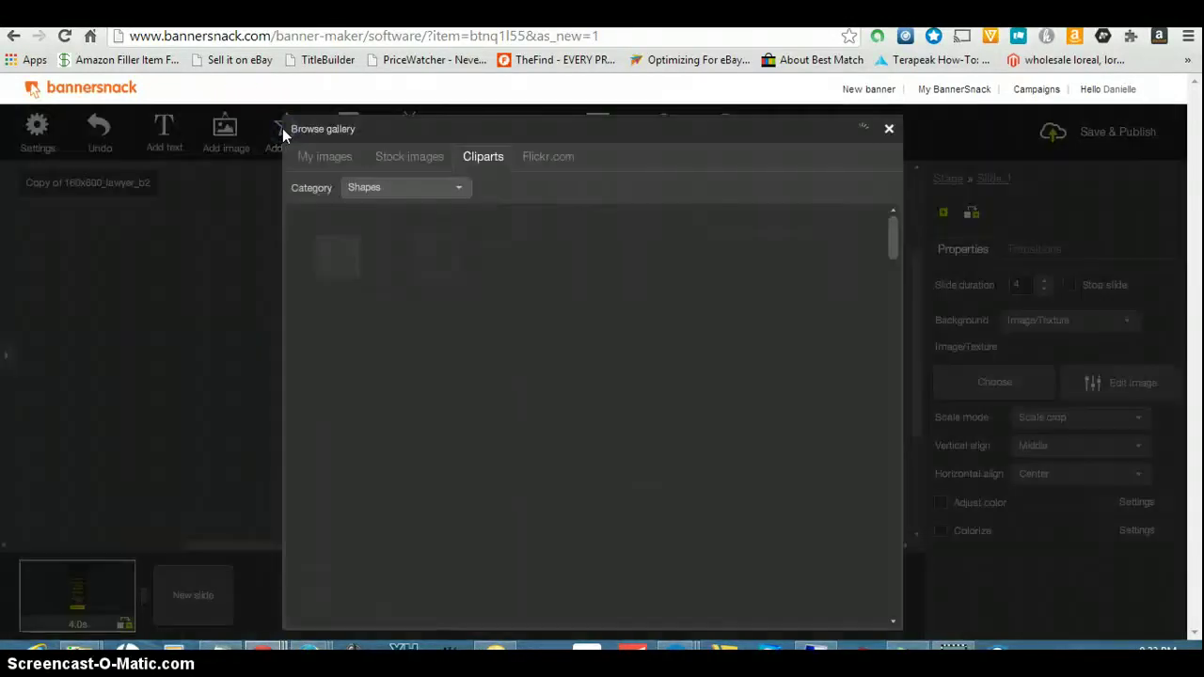
{"action": "left_click", "coordinate": [408, 160]}
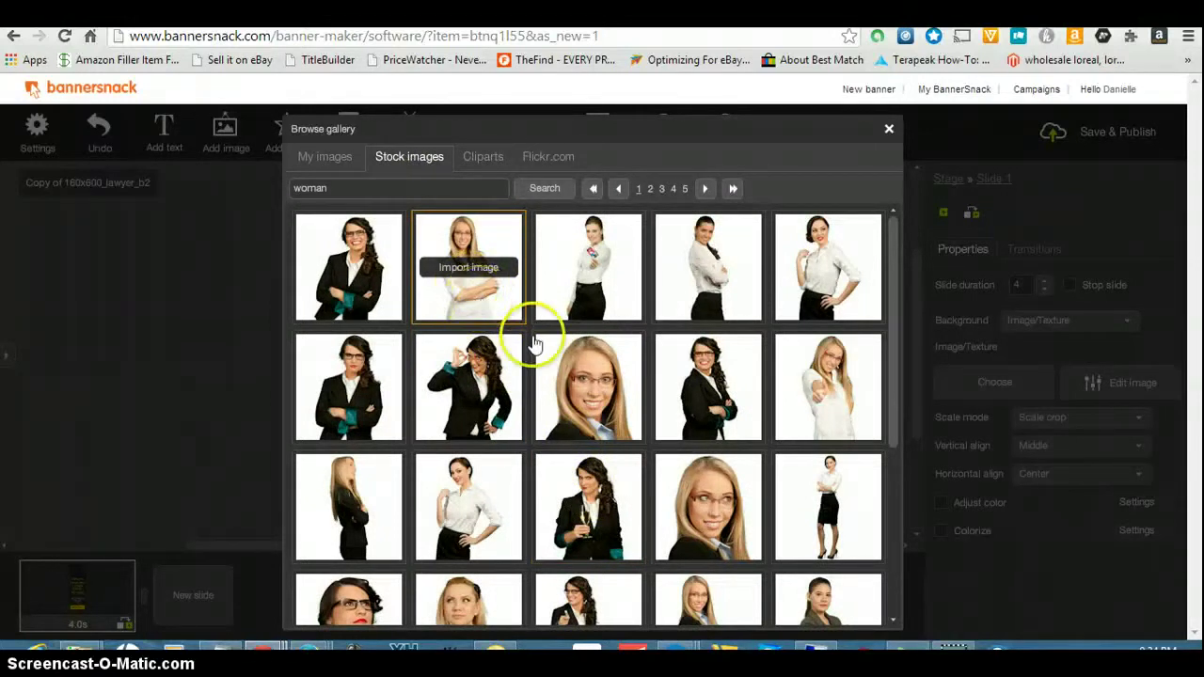
- Import the blonde woman photo as a separate object at its default size
{"action": "left_click", "coordinate": [587, 401]}
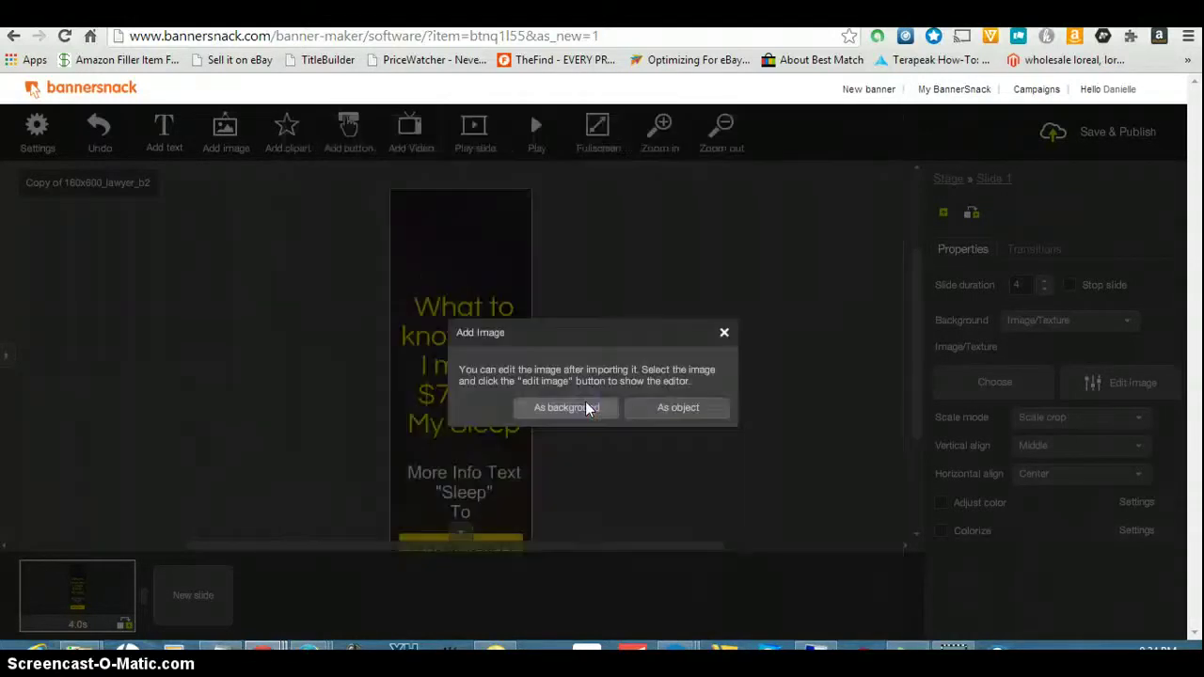
{"action": "left_click", "coordinate": [672, 410]}
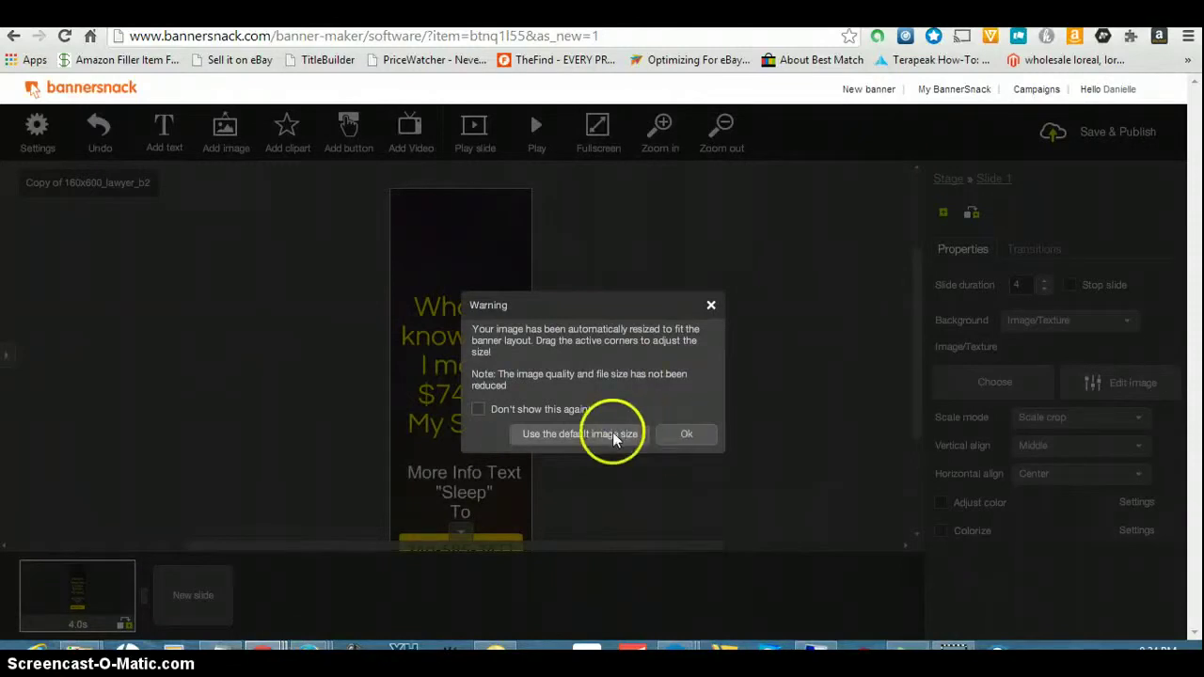
{"action": "left_click", "coordinate": [613, 436]}
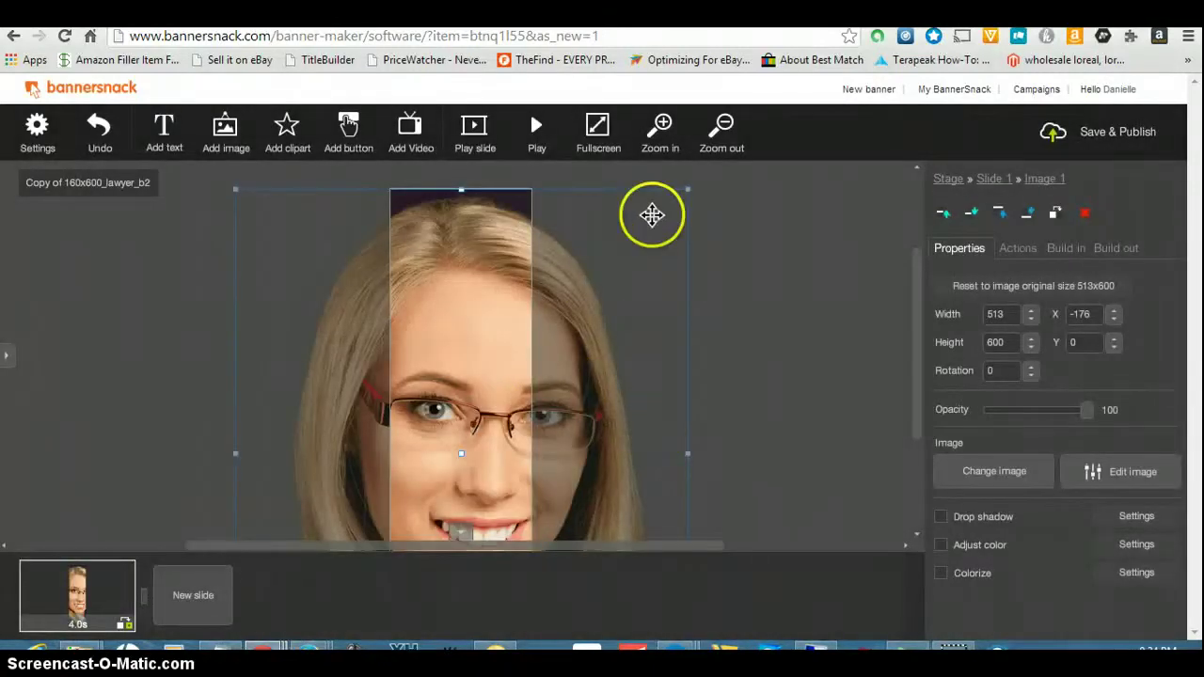
- Shrink the portrait to 124×145 and move it to the banner's top at X 18, Y 0
{"action": "left_click_drag", "start_coordinate": [689, 186], "coordinate": [277, 403]}
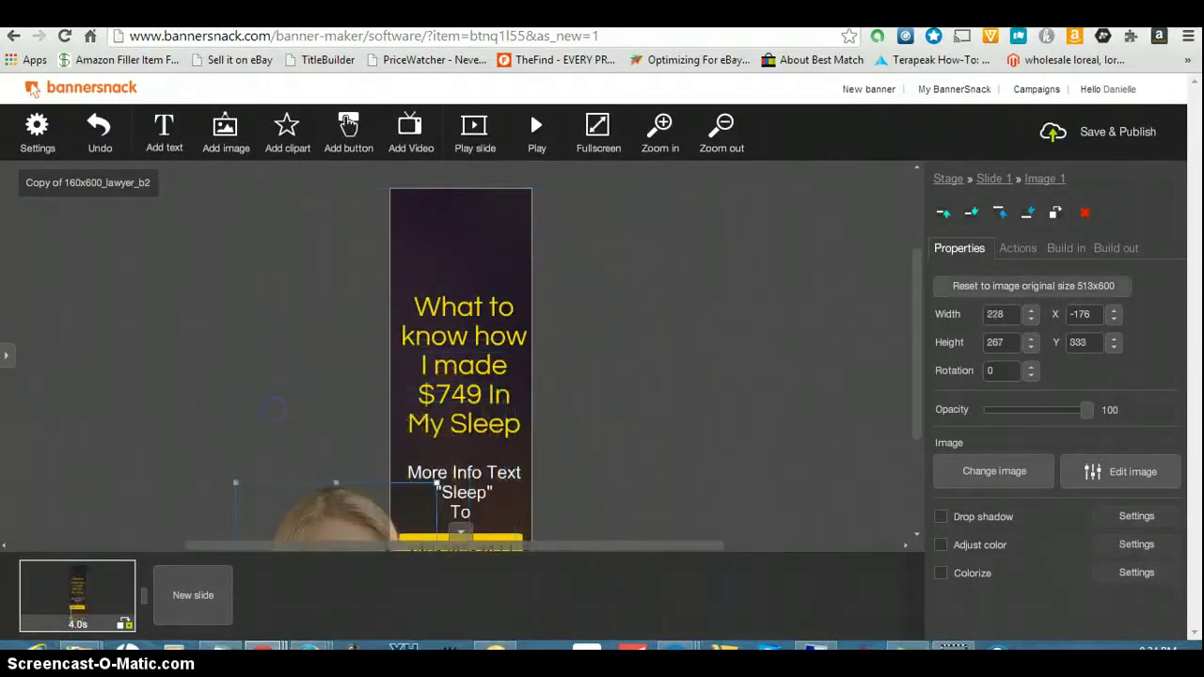
{"action": "left_click_drag", "start_coordinate": [345, 491], "coordinate": [462, 229]}
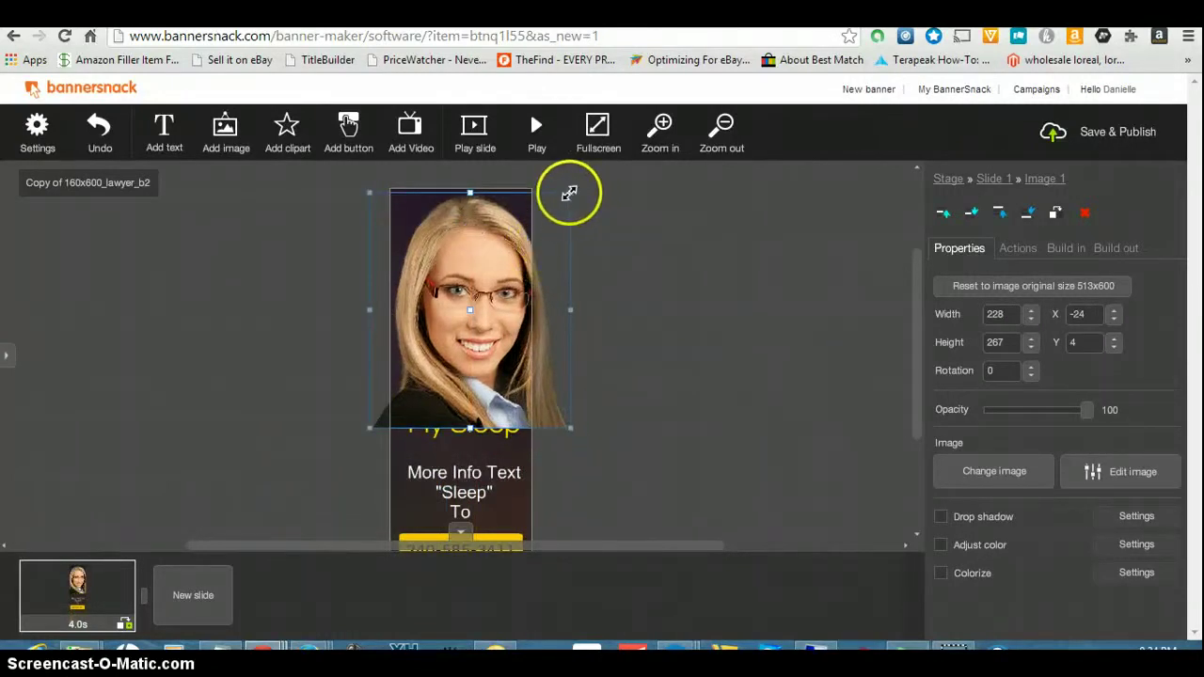
{"action": "left_click_drag", "start_coordinate": [568, 192], "coordinate": [478, 300]}
{"action": "left_click", "coordinate": [429, 393]}
{"action": "left_click_drag", "start_coordinate": [429, 393], "coordinate": [464, 293]}
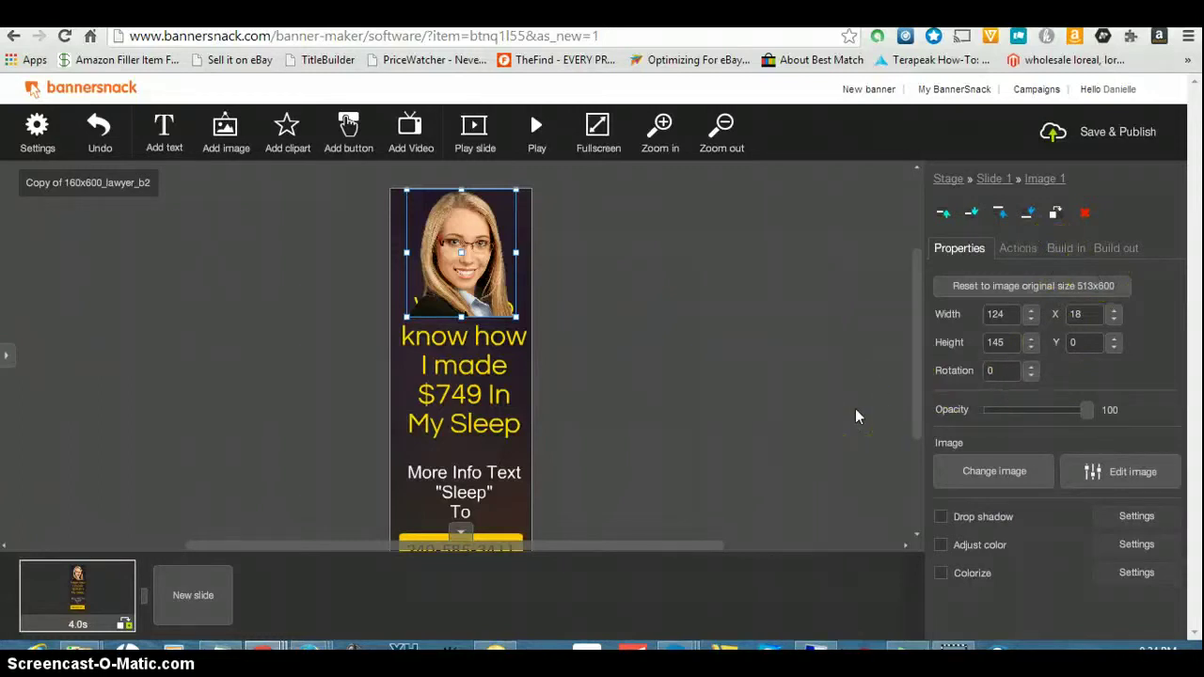
- Send the portrait to the back so the 'What to' headline line shows over it
{"action": "left_click", "coordinate": [1027, 213]}
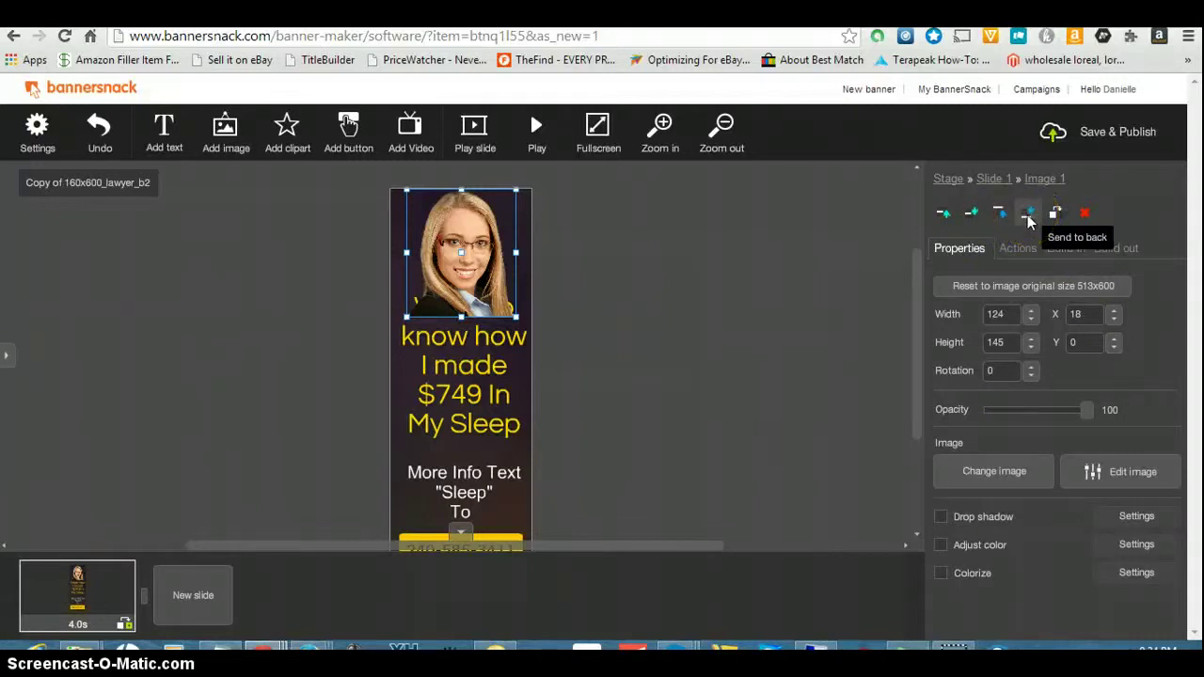
{"action": "left_click", "coordinate": [1028, 216]}
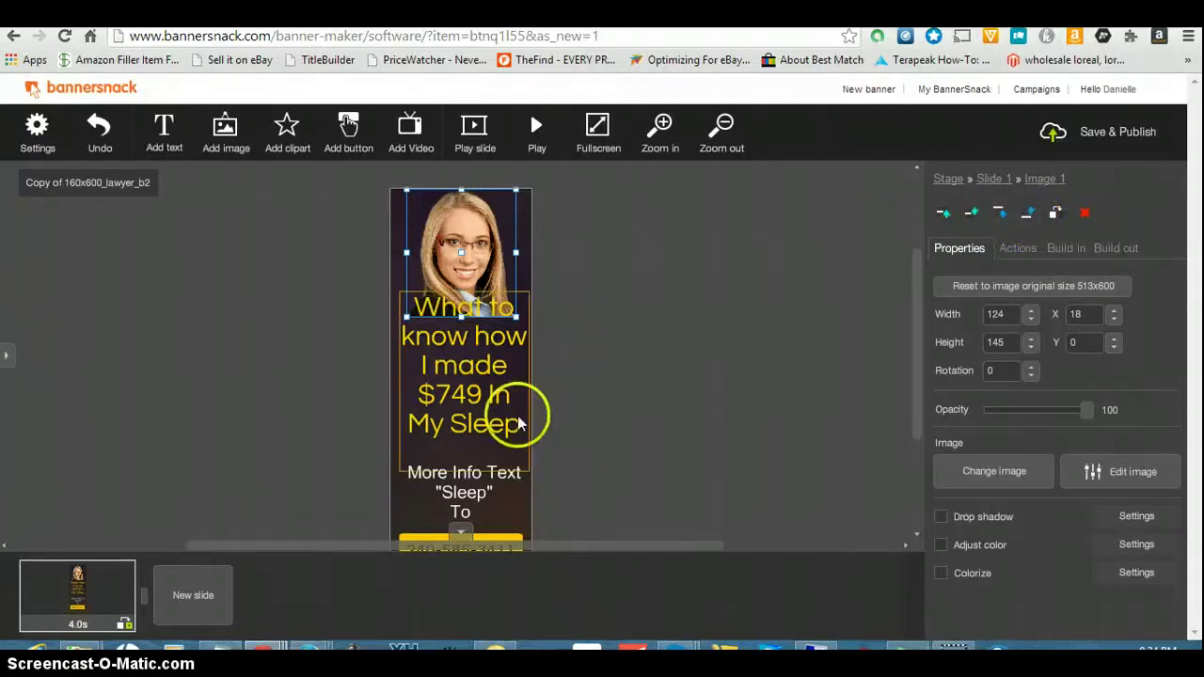
{"action": "left_click", "coordinate": [651, 375]}
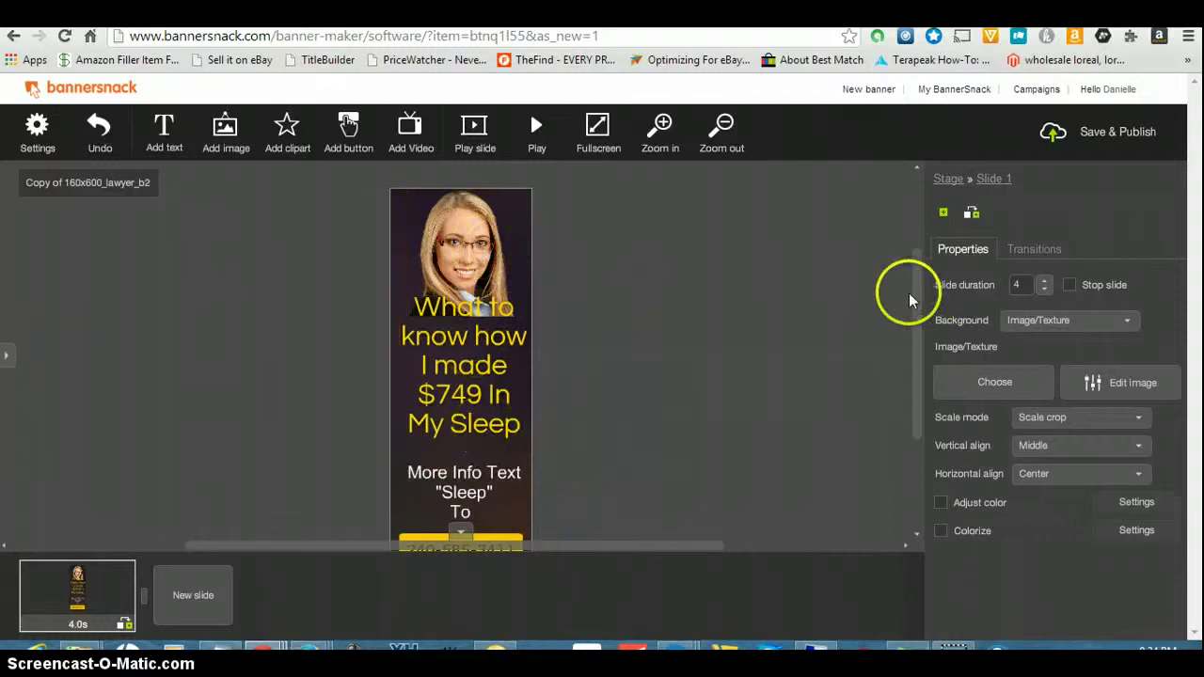
- Delete the Greyjoy law firm text and the small clipart bar at the banner's bottom
{"action": "mouse_move", "coordinate": [912, 297]}
{"action": "left_mouse_down"}
{"action": "mouse_move", "coordinate": [920, 344]}
{"action": "mouse_move", "coordinate": [924, 317]}
{"action": "left_mouse_up"}
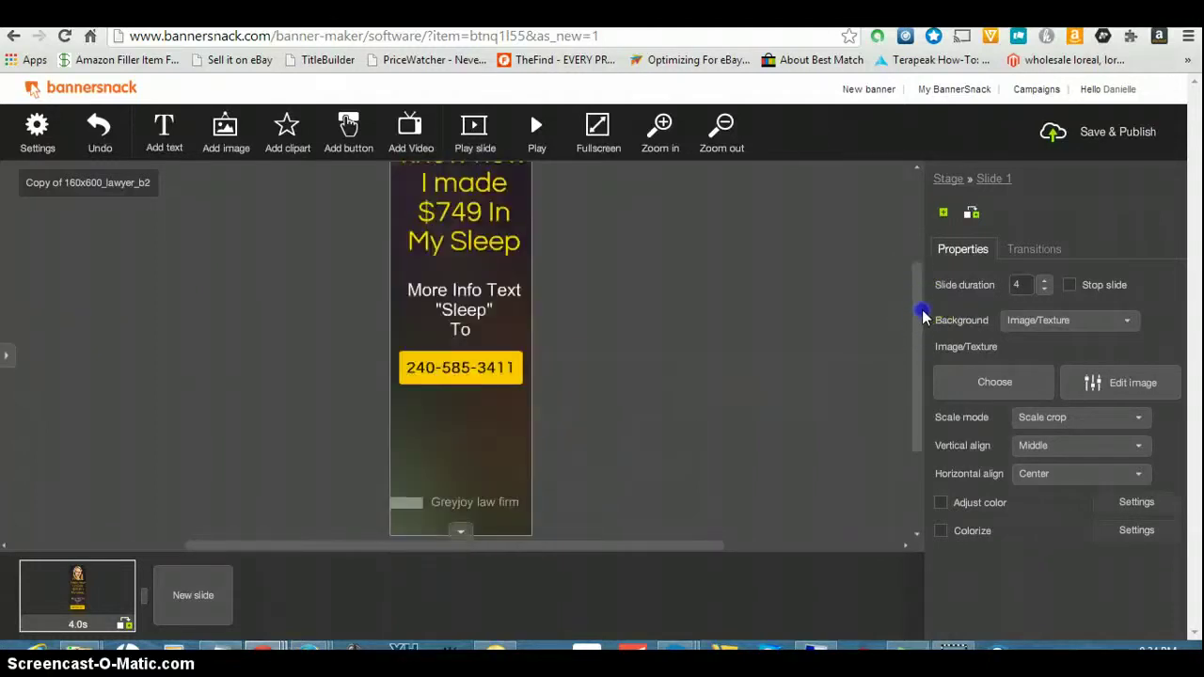
{"action": "left_click", "coordinate": [446, 503]}
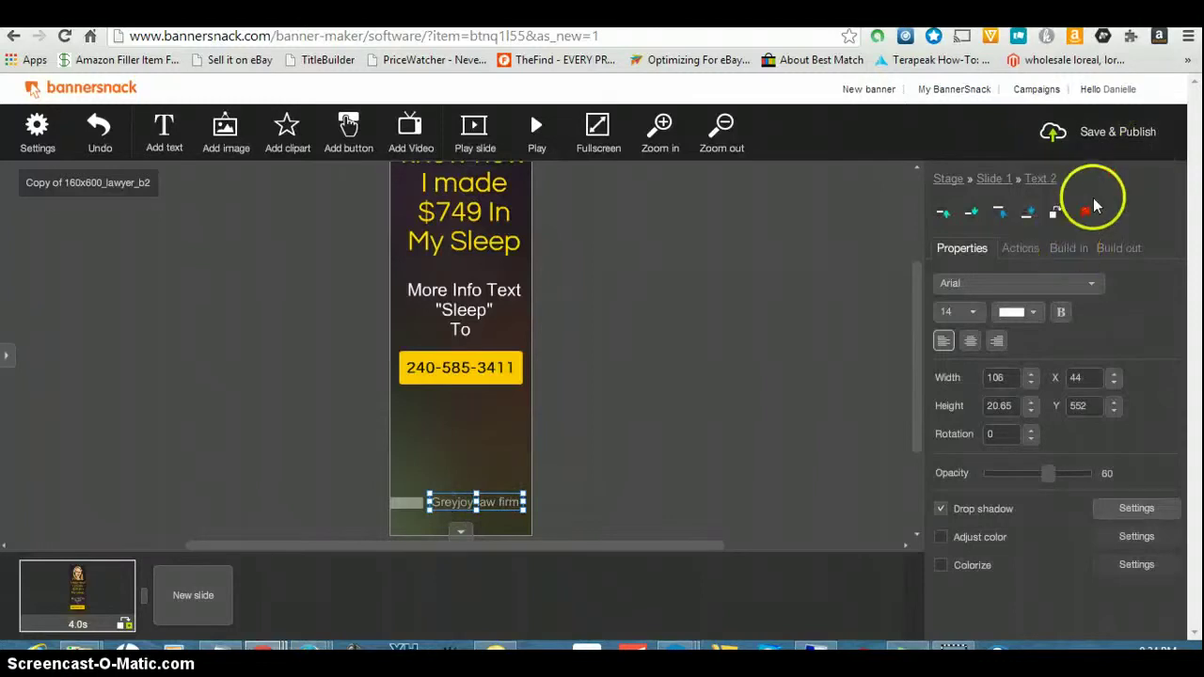
{"action": "left_click", "coordinate": [1087, 214]}
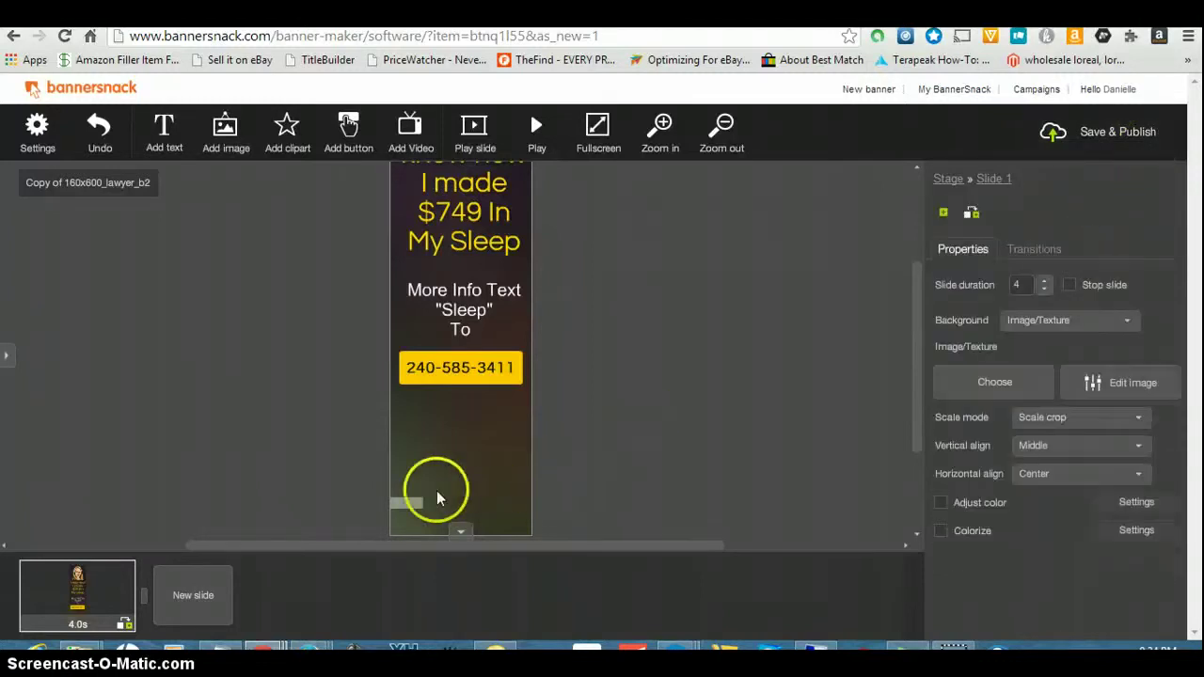
{"action": "left_click", "coordinate": [417, 512]}
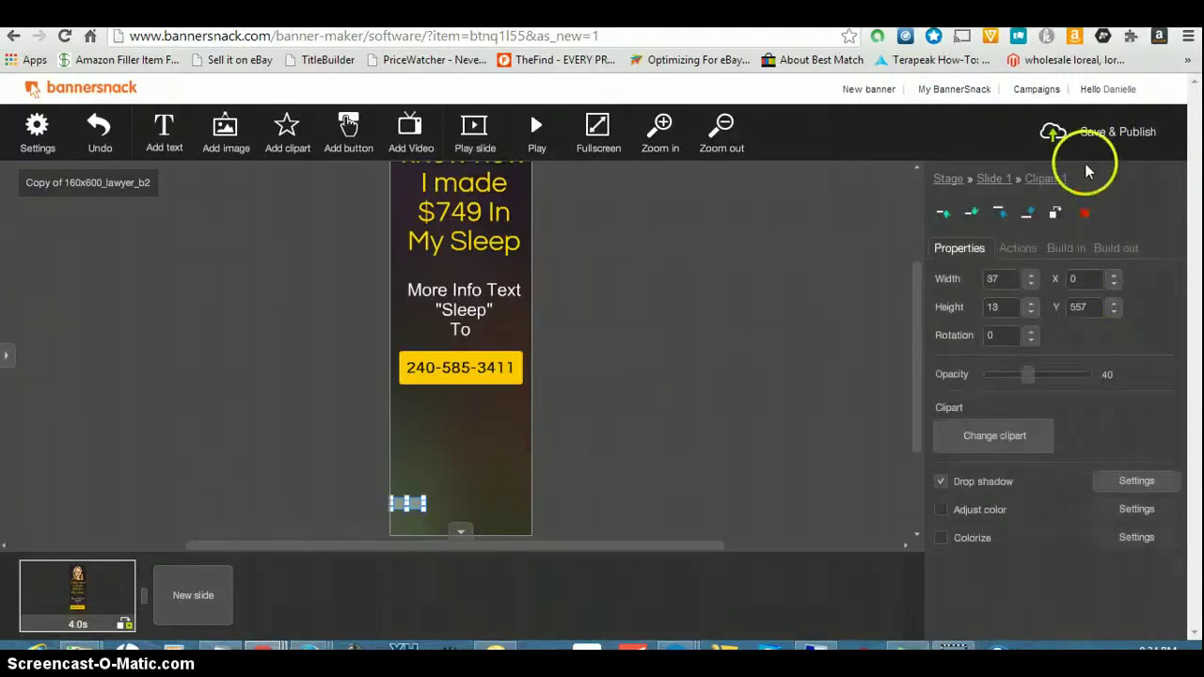
{"action": "left_click", "coordinate": [1087, 214]}
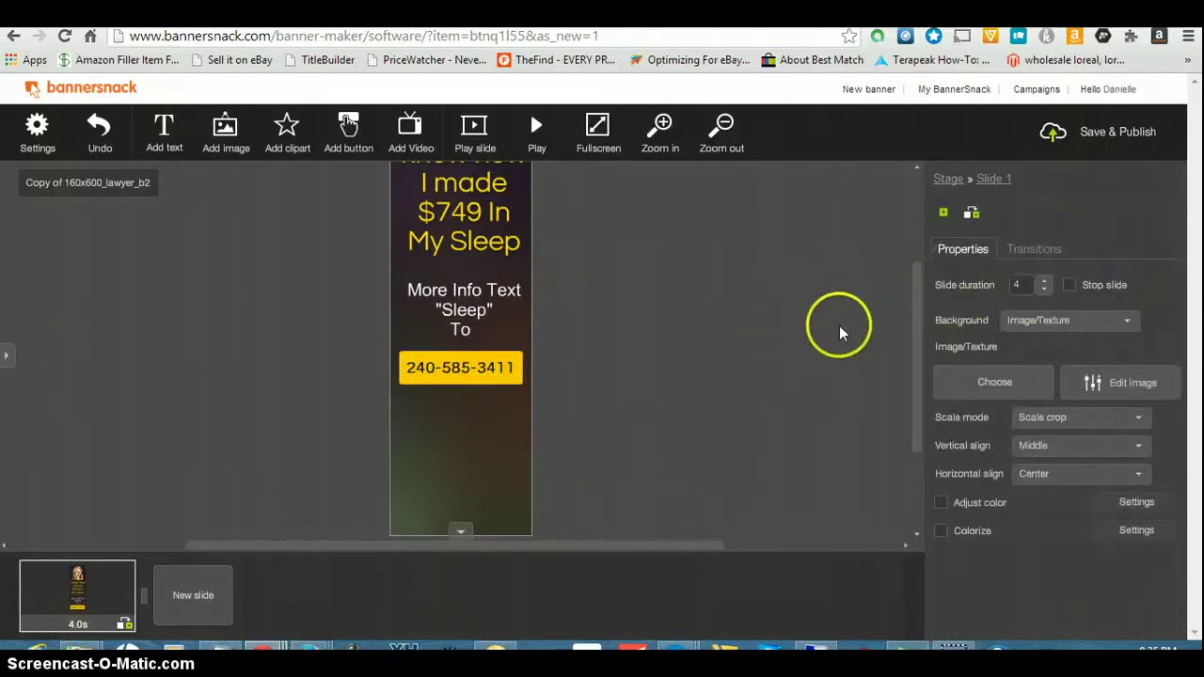
{"action": "mouse_move", "coordinate": [919, 344]}
{"action": "left_mouse_down"}
{"action": "mouse_move", "coordinate": [922, 288]}
{"action": "mouse_move", "coordinate": [936, 346]}
{"action": "left_mouse_up"}
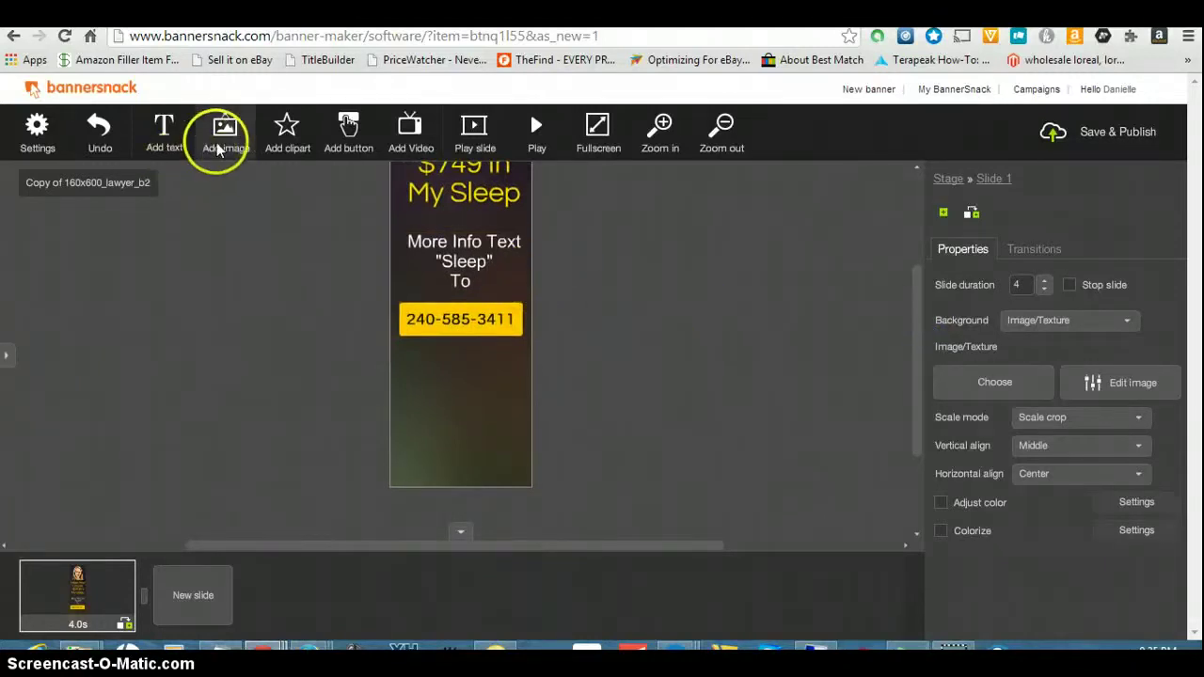
- Search stock images for 'iphone' and add the woman-using-phone photo as a separate object
{"action": "left_click", "coordinate": [288, 127]}
{"action": "left_click", "coordinate": [398, 158]}
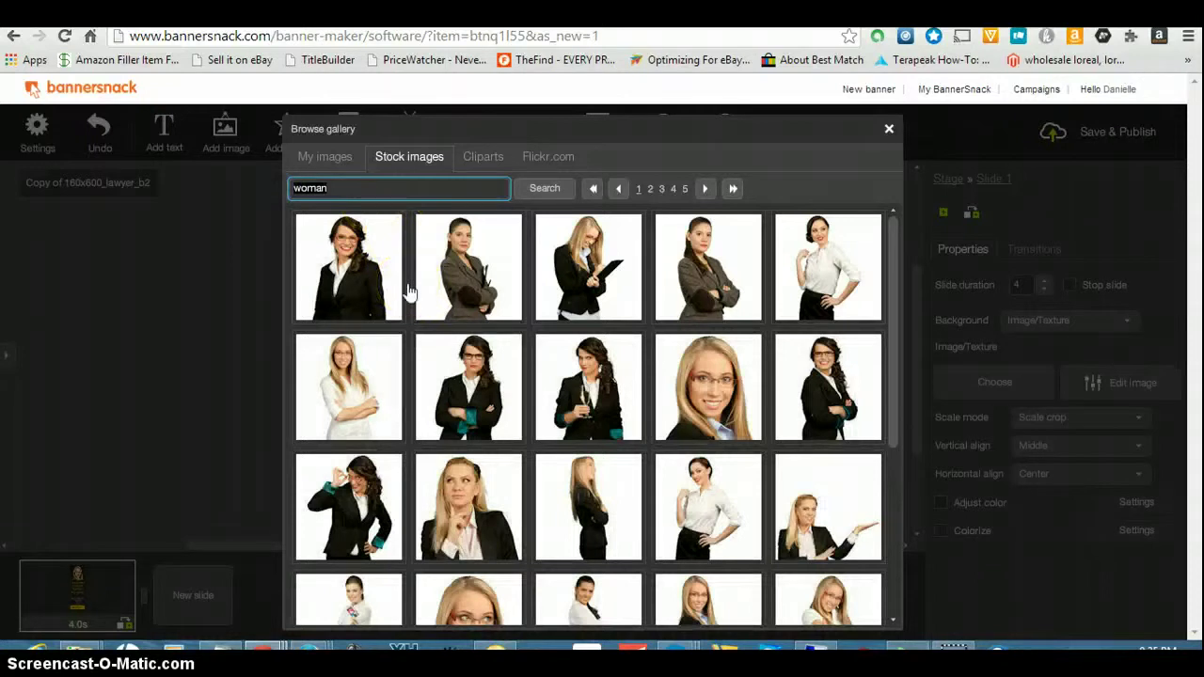
{"action": "key", "text": "BackSpace"}
{"action": "type", "text": "iphone"}
{"action": "left_click", "coordinate": [549, 191]}
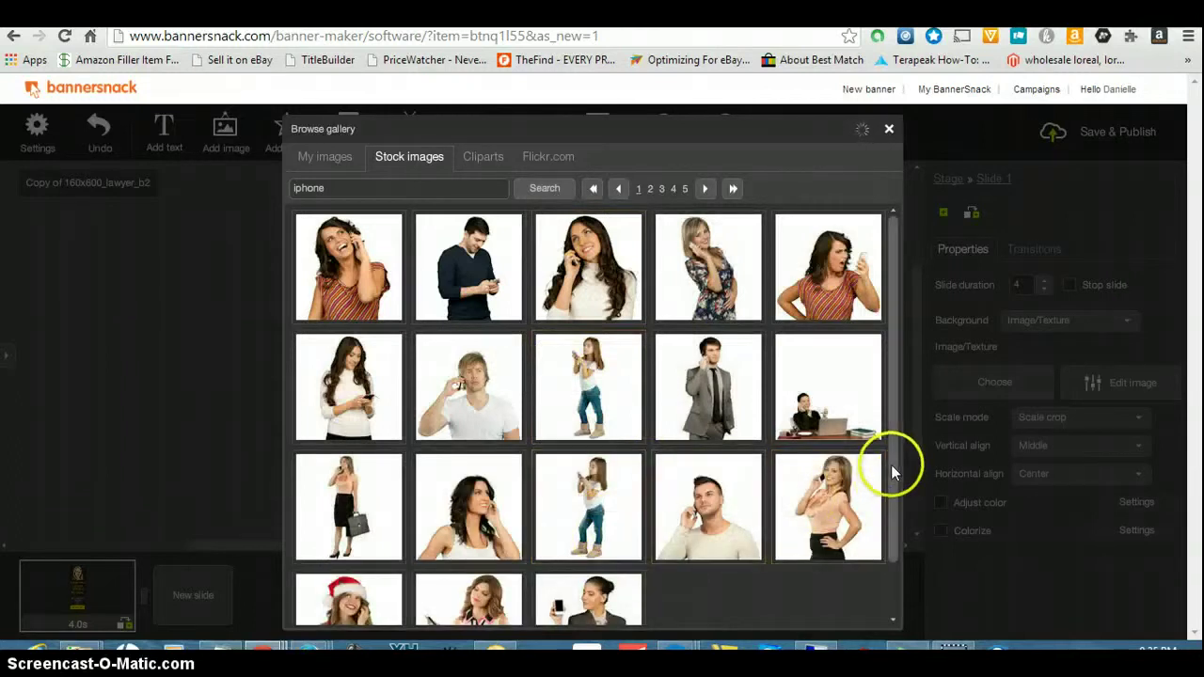
{"action": "left_click_drag", "start_coordinate": [894, 475], "coordinate": [922, 588]}
{"action": "left_click", "coordinate": [821, 537]}
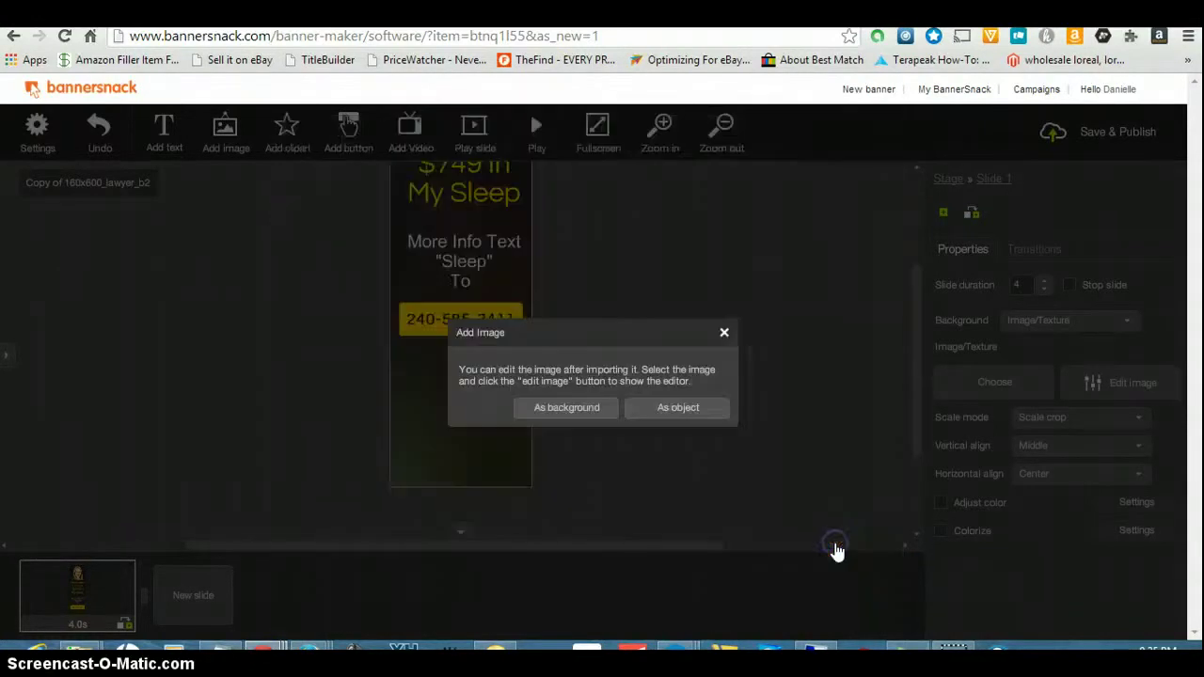
{"action": "left_click", "coordinate": [679, 410]}
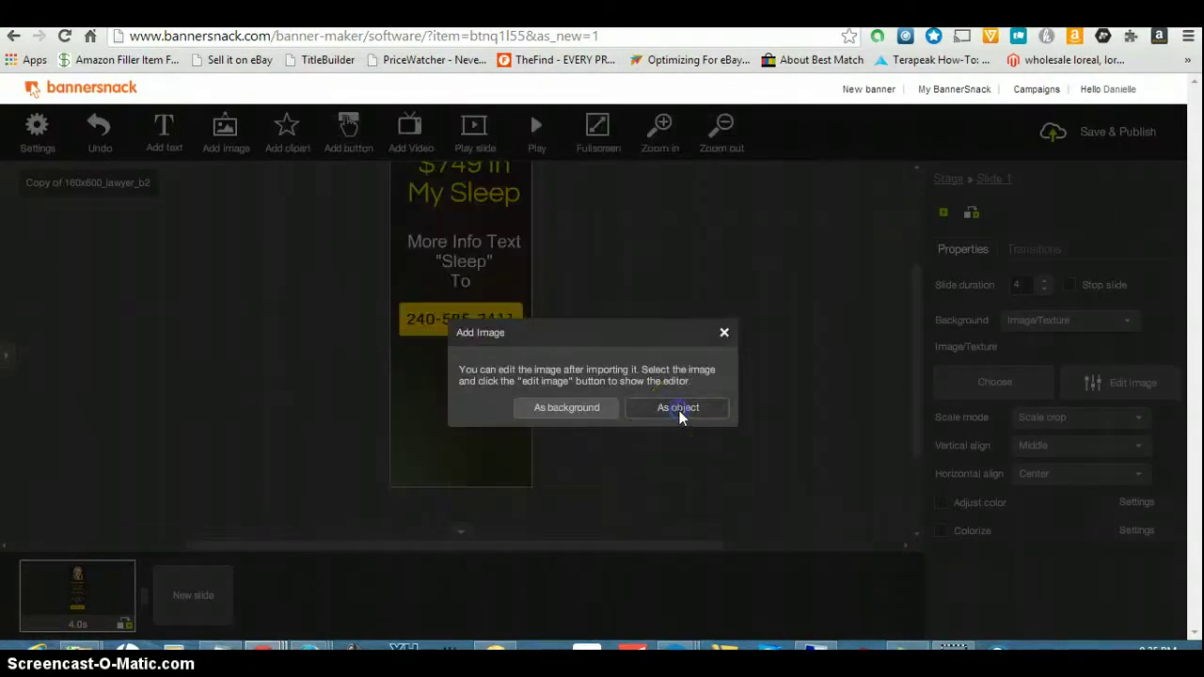
- Place the 112×180 phone photo centred below the phone-number button at X 24, Y 416
{"action": "left_click", "coordinate": [686, 435]}
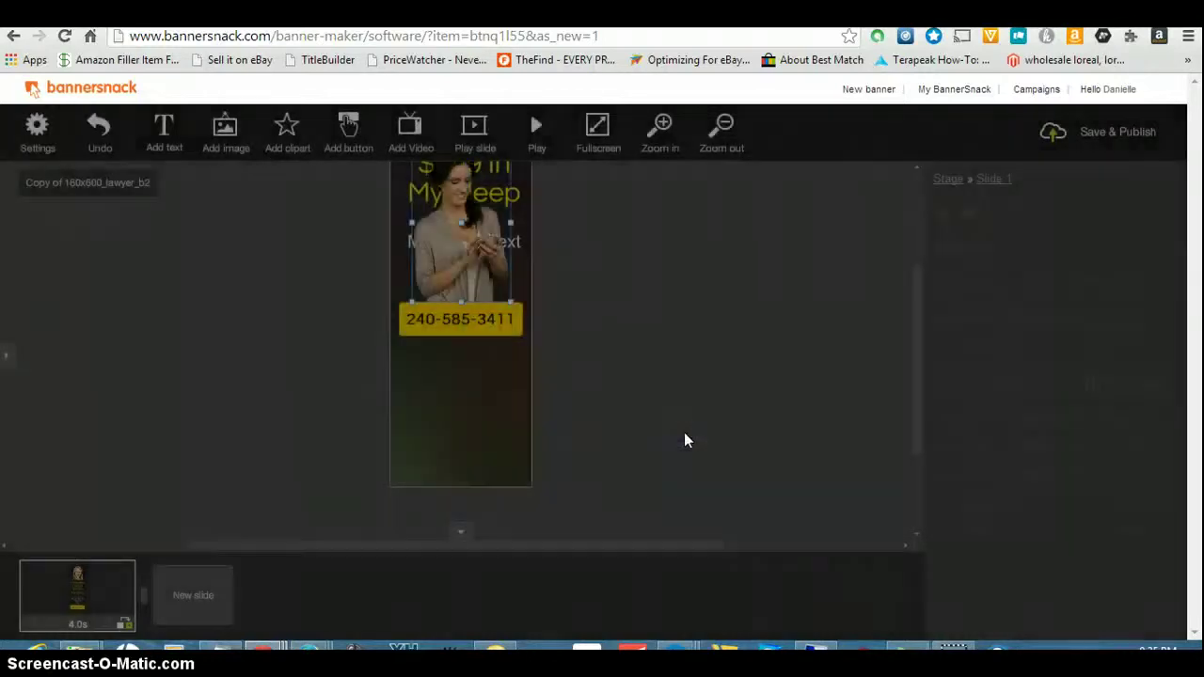
{"action": "left_click_drag", "start_coordinate": [466, 244], "coordinate": [461, 428]}
{"action": "left_click", "coordinate": [580, 348]}
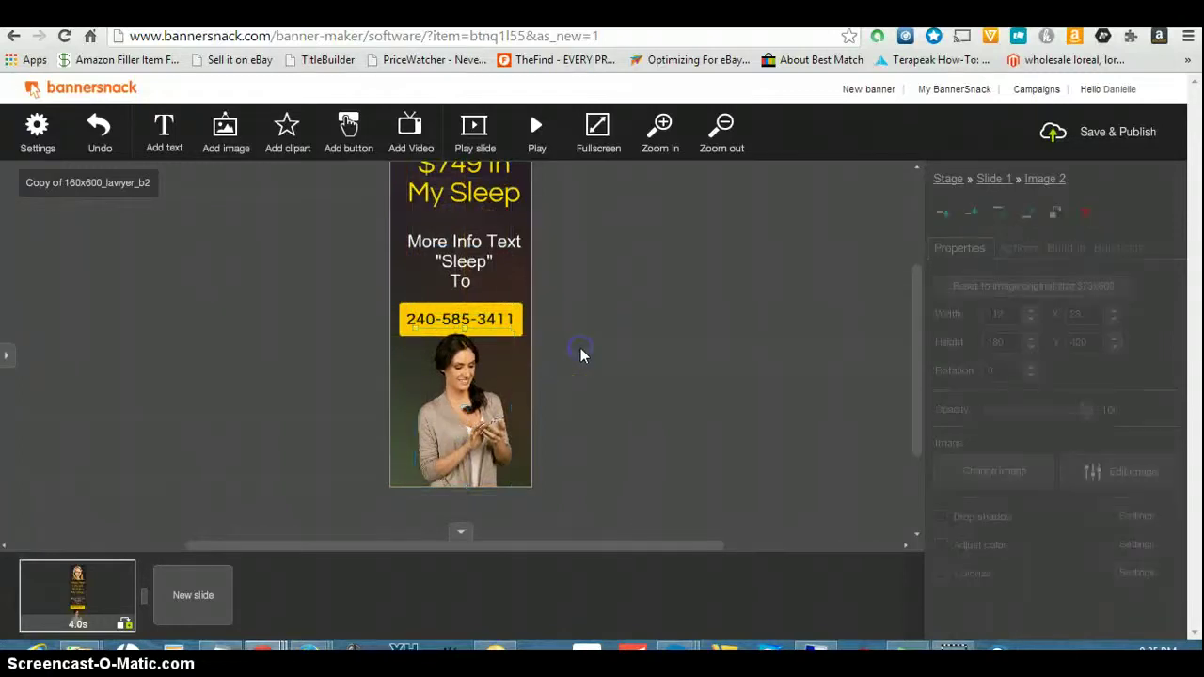
{"action": "left_click", "coordinate": [468, 400]}
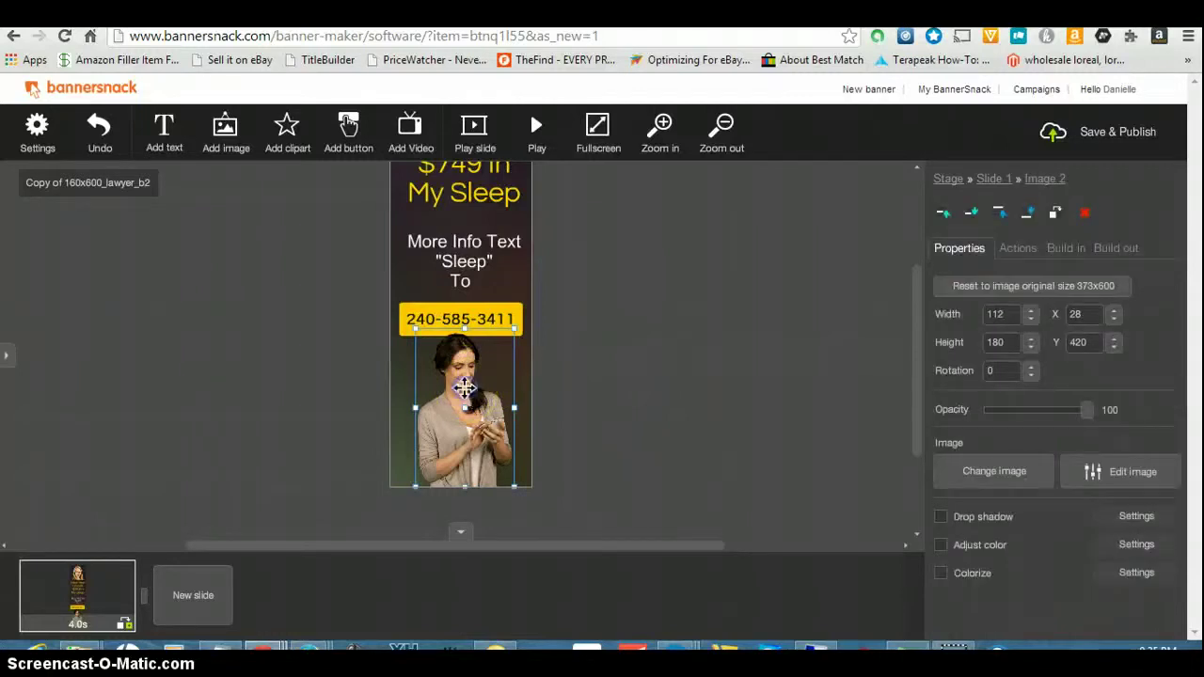
{"action": "left_click_drag", "start_coordinate": [462, 390], "coordinate": [458, 411]}
{"action": "left_click", "coordinate": [462, 404]}
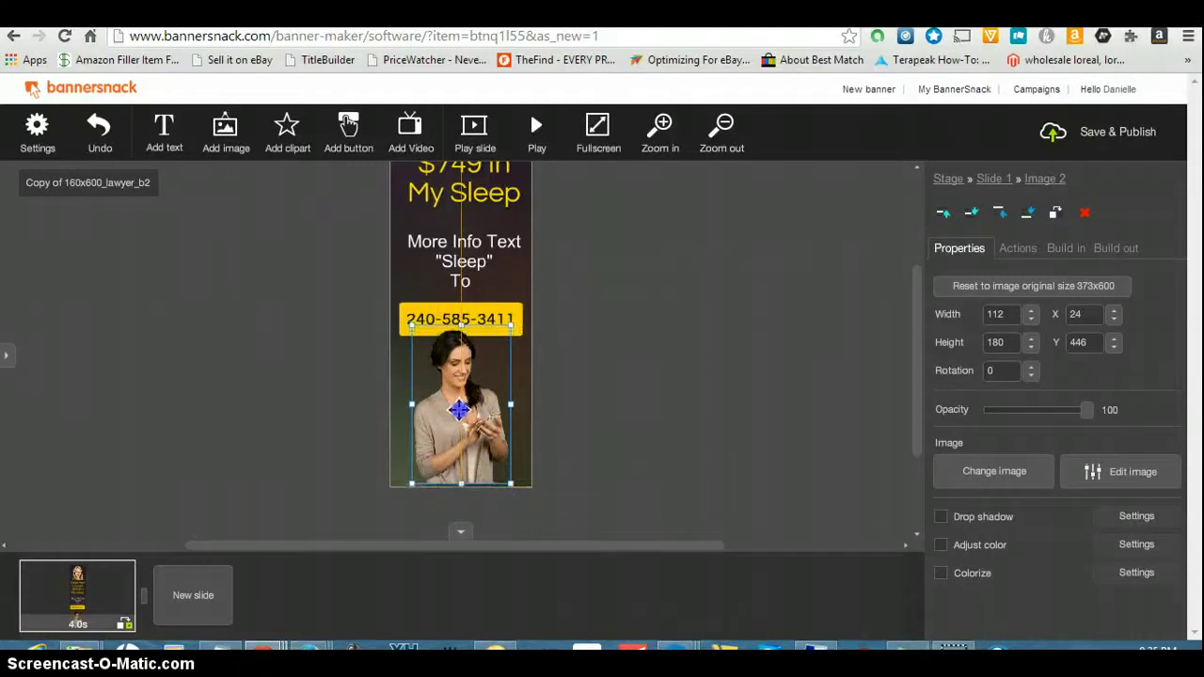
{"action": "left_click", "coordinate": [650, 438]}
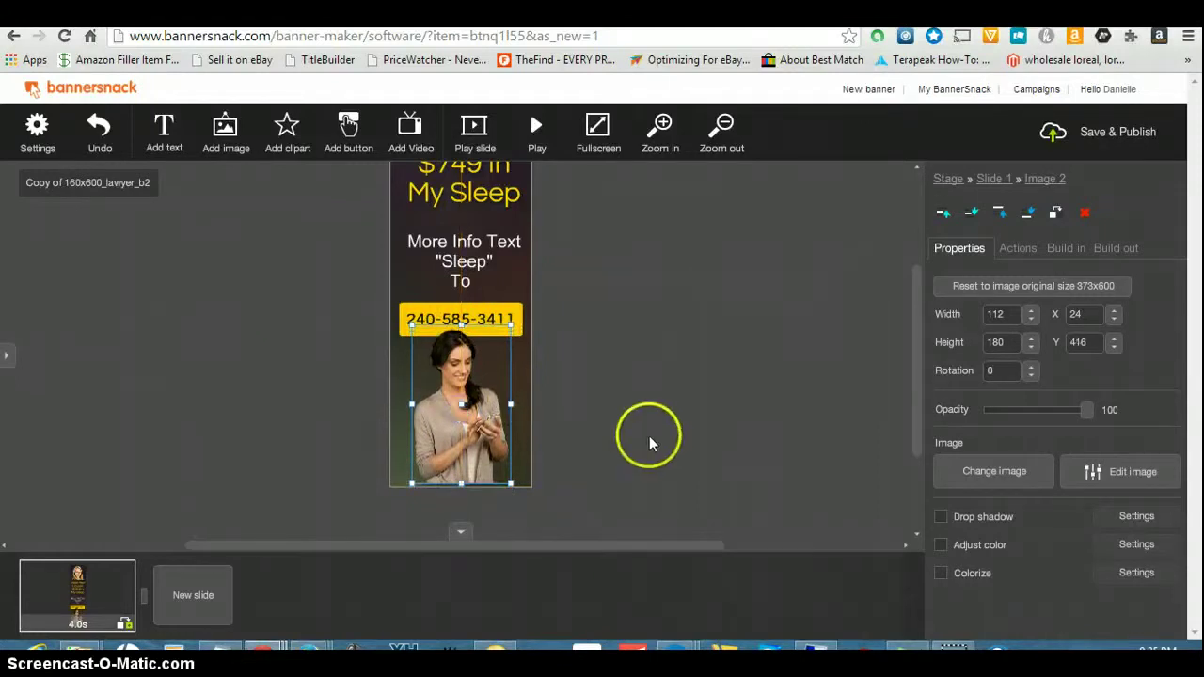
{"action": "left_click", "coordinate": [896, 419]}
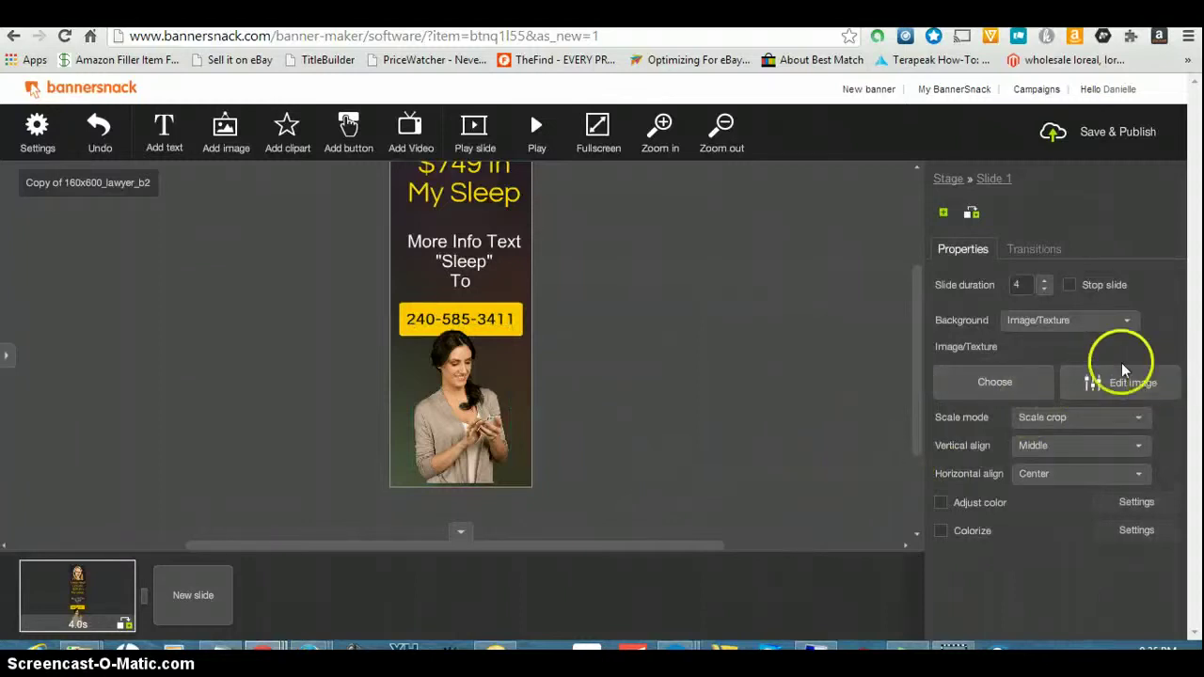
{"action": "mouse_move", "coordinate": [917, 349]}
{"action": "left_mouse_down"}
{"action": "mouse_move", "coordinate": [913, 301]}
{"action": "mouse_move", "coordinate": [931, 341]}
{"action": "left_mouse_up"}
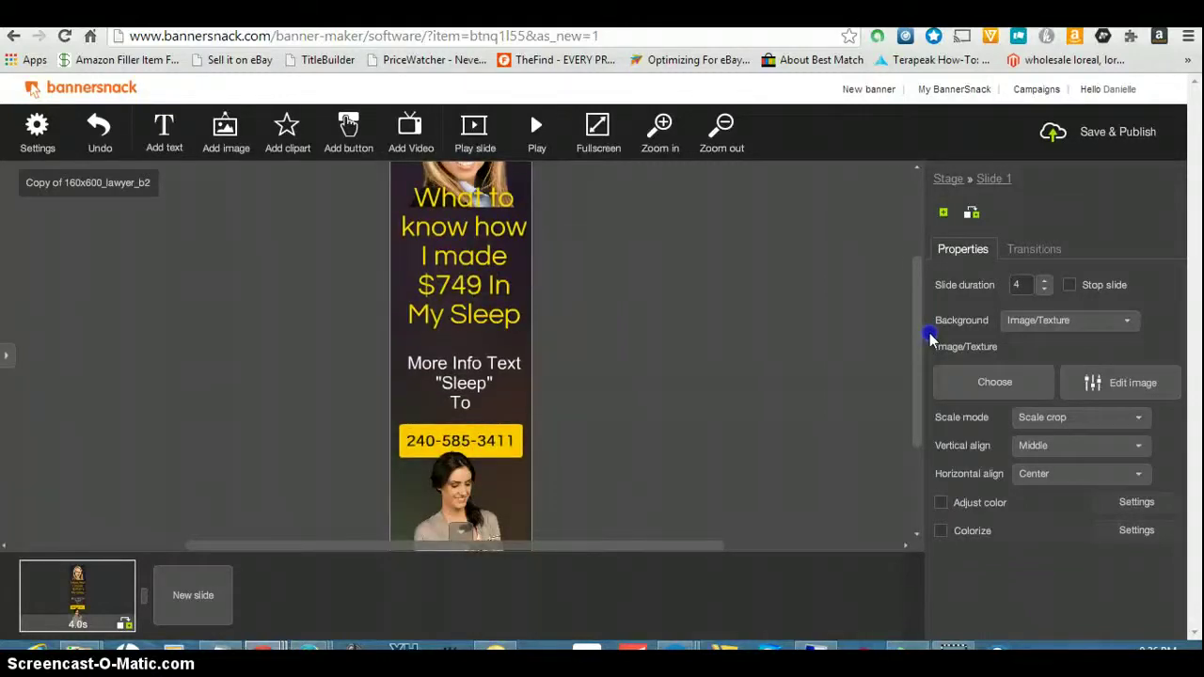
{"action": "left_click_drag", "start_coordinate": [930, 339], "coordinate": [934, 329]}
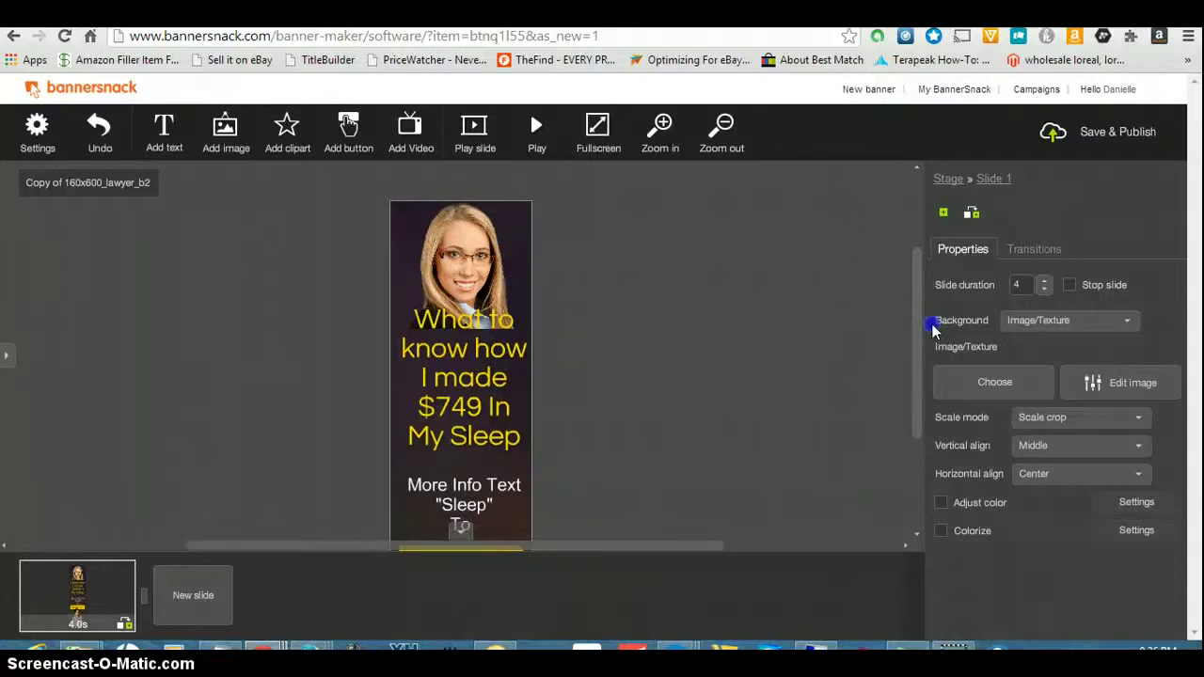
{"action": "left_click_drag", "start_coordinate": [934, 330], "coordinate": [933, 334]}
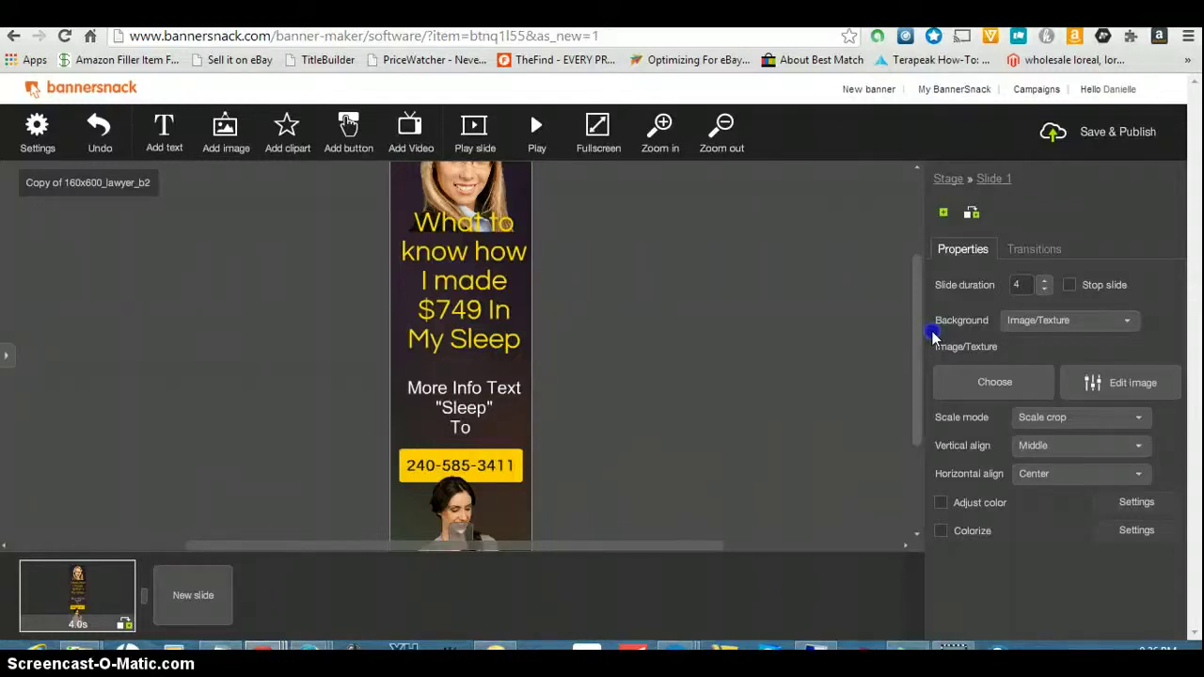
{"action": "left_click_drag", "start_coordinate": [933, 334], "coordinate": [933, 337]}
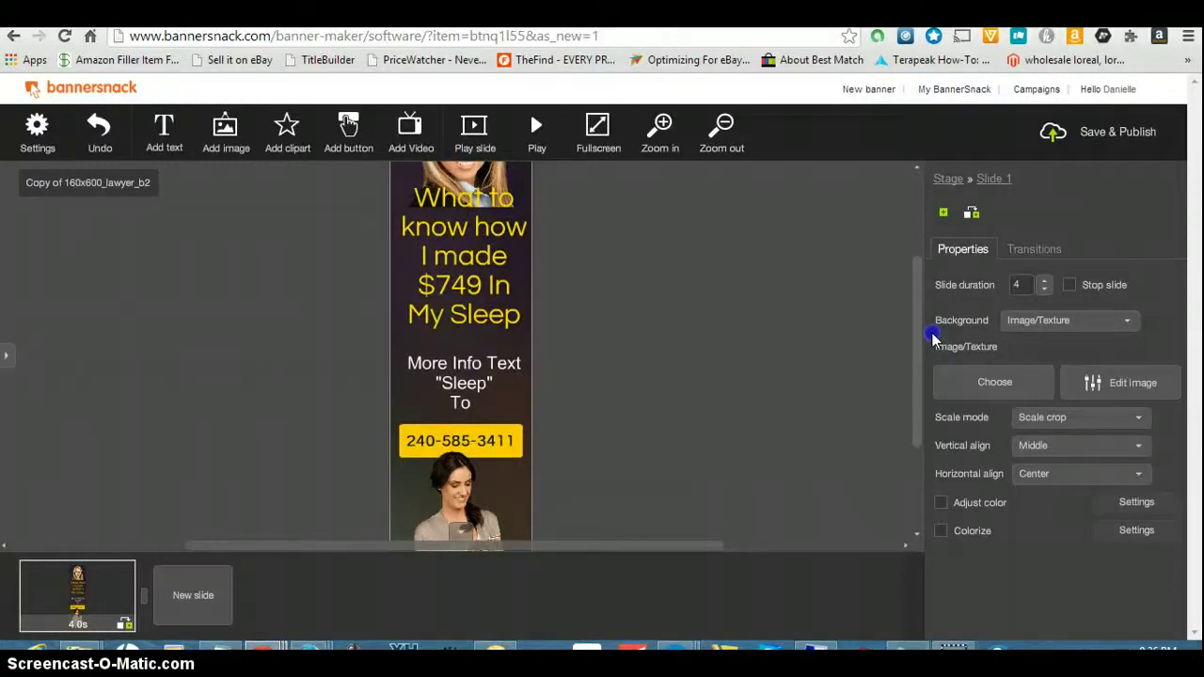
{"action": "mouse_move", "coordinate": [933, 337]}
{"action": "left_mouse_down"}
{"action": "mouse_move", "coordinate": [933, 320]}
{"action": "mouse_move", "coordinate": [931, 349]}
{"action": "left_mouse_up"}
{"action": "left_click", "coordinate": [672, 522]}
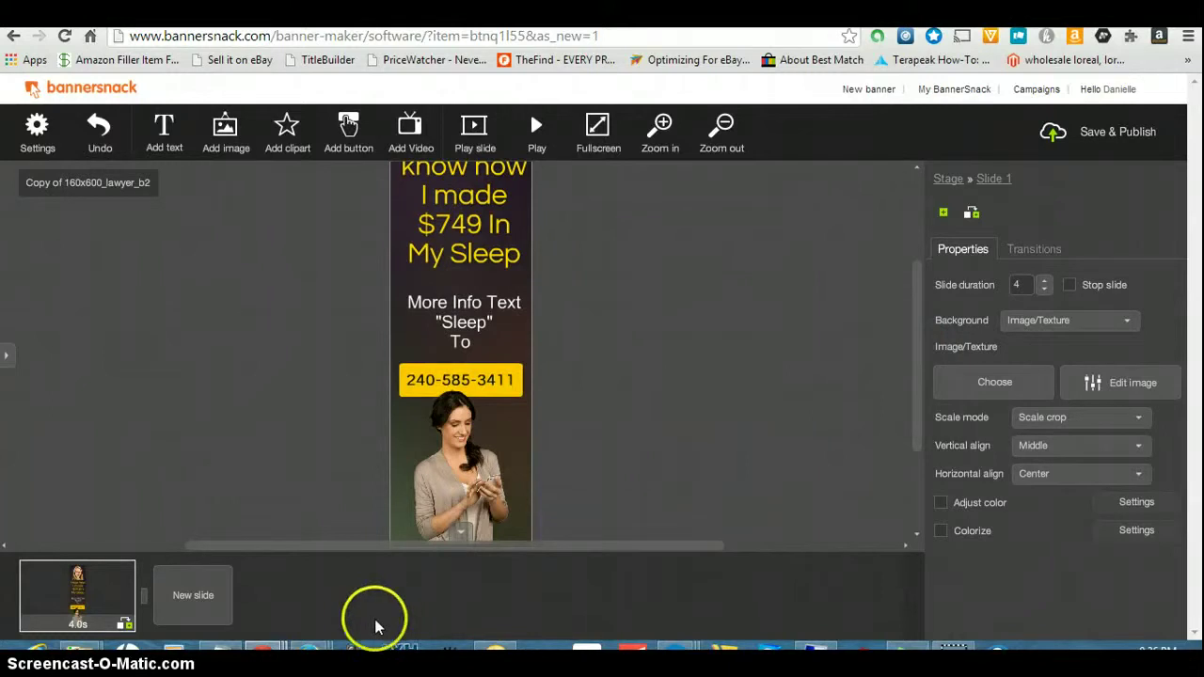